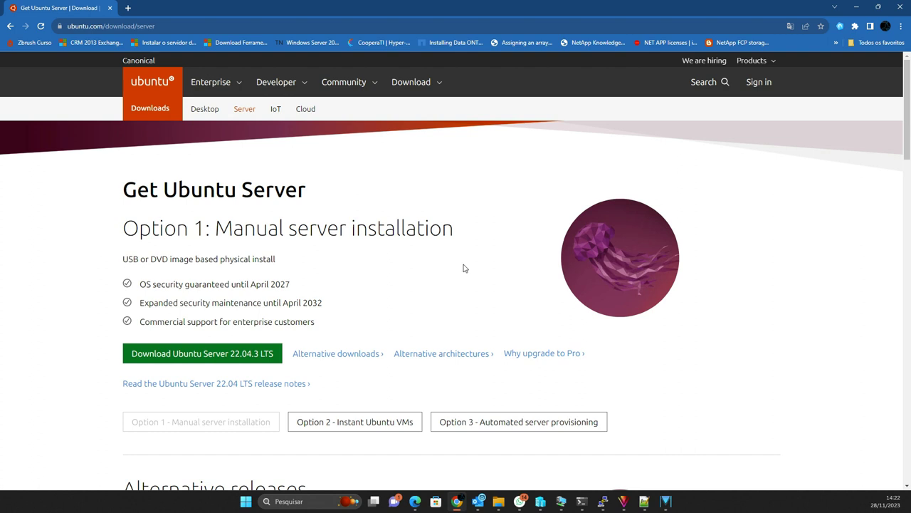
# Step: Launch Control Panel and move its window left over the Ubuntu Server download page
pyautogui.press('super')
pyautogui.moveTo(578, 47); pyautogui.dragTo(314, 33)
# Step: Open the Windows Features list from Control Panel's Programs section
pyautogui.click(191, 207)
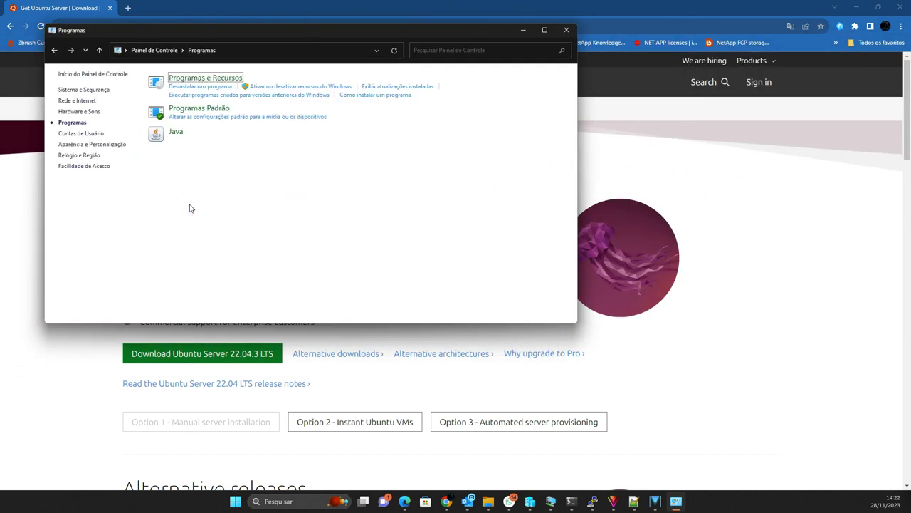
pyautogui.click(251, 87)
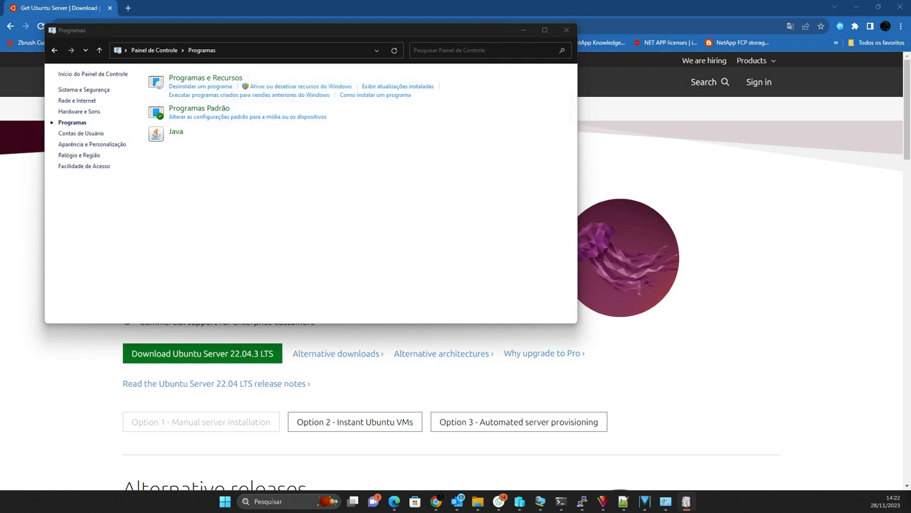
pyautogui.moveTo(590, 123); pyautogui.dragTo(271, 123)
pyautogui.scroll(-4, 328, 228)
pyautogui.scroll(-3, 328, 228)
pyautogui.scroll(1, 242, 189)
# Step: Enable Windows Hypervisor Platform and Virtual Machine Platform, then close Control Panel and Chrome
pyautogui.click(256, 188)
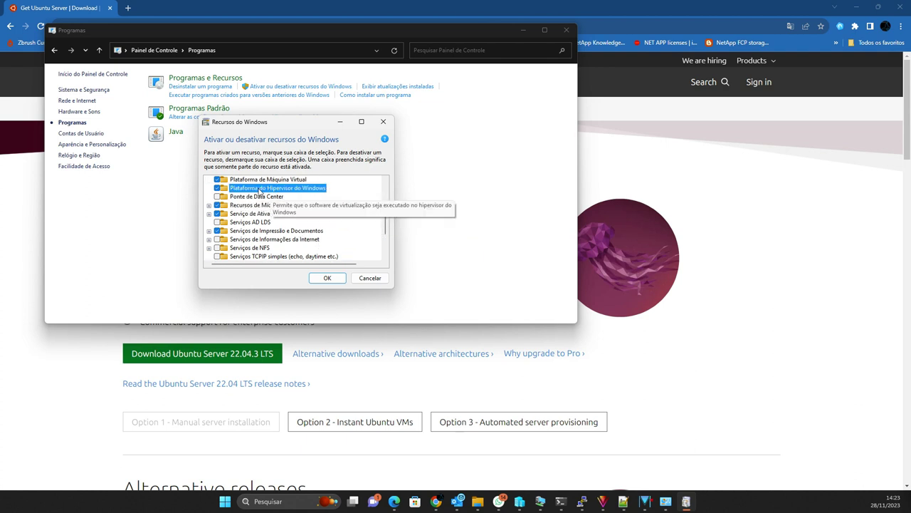
pyautogui.scroll(-3, 380, 229)
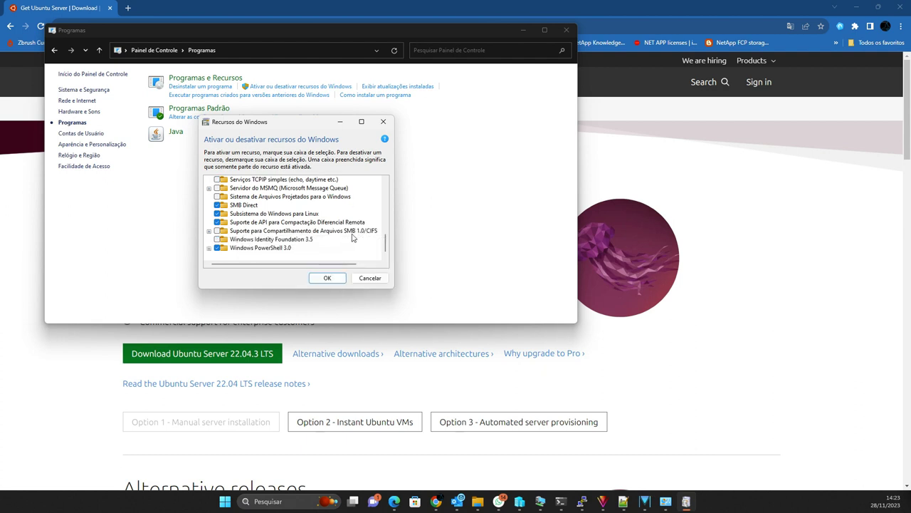
pyautogui.scroll(4, 374, 231)
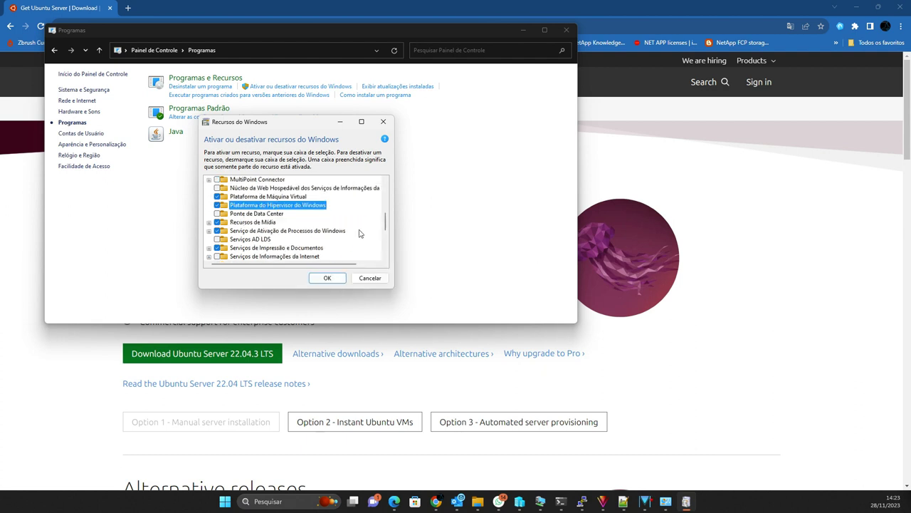
pyautogui.click(268, 197)
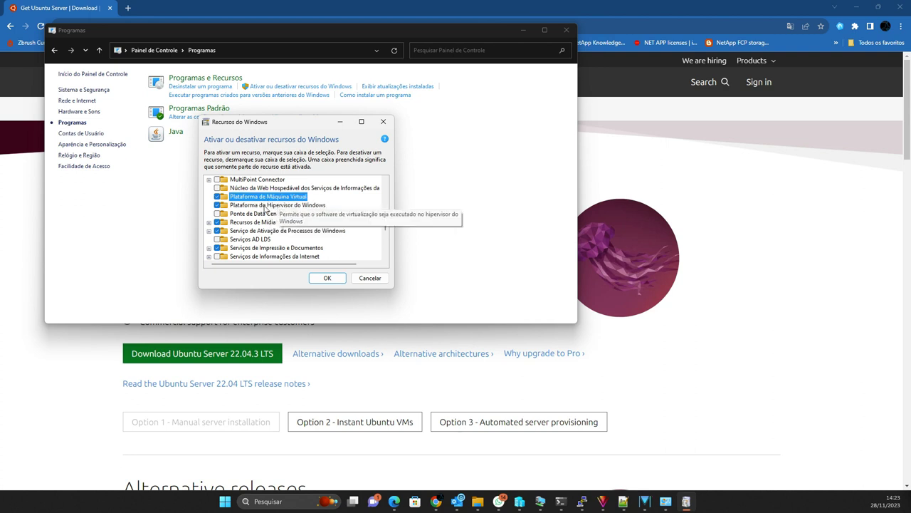
pyautogui.click(328, 278)
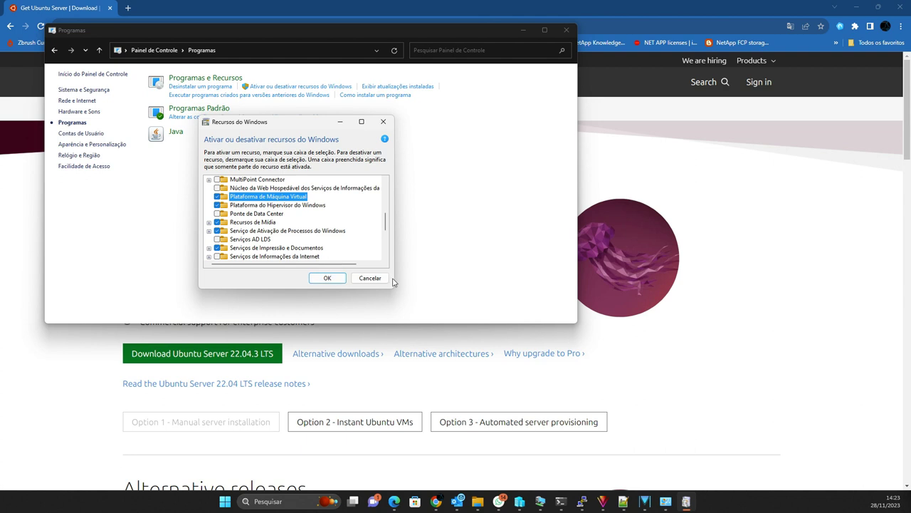
pyautogui.click(562, 32)
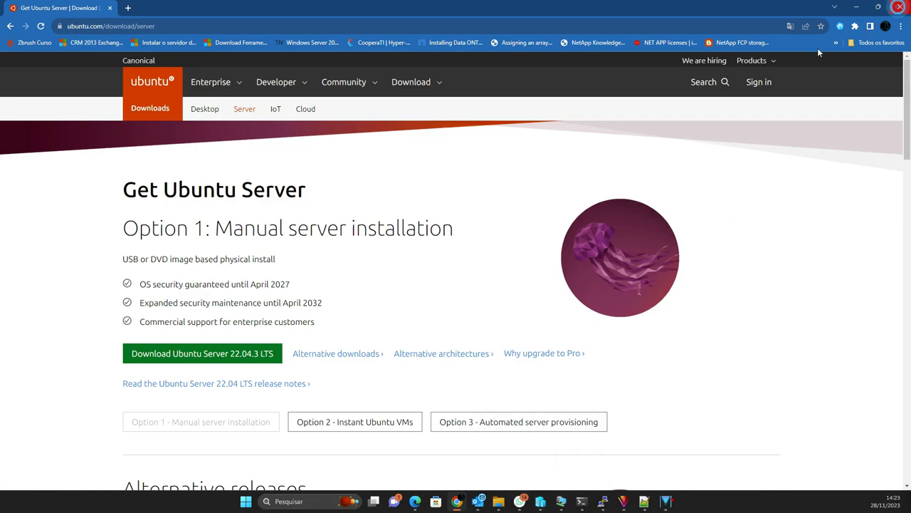
pyautogui.click(899, 6)
# Step: Open Hyper-V Manager on host TECNICO-01 and start the New Virtual Machine wizard
pyautogui.click(541, 502)
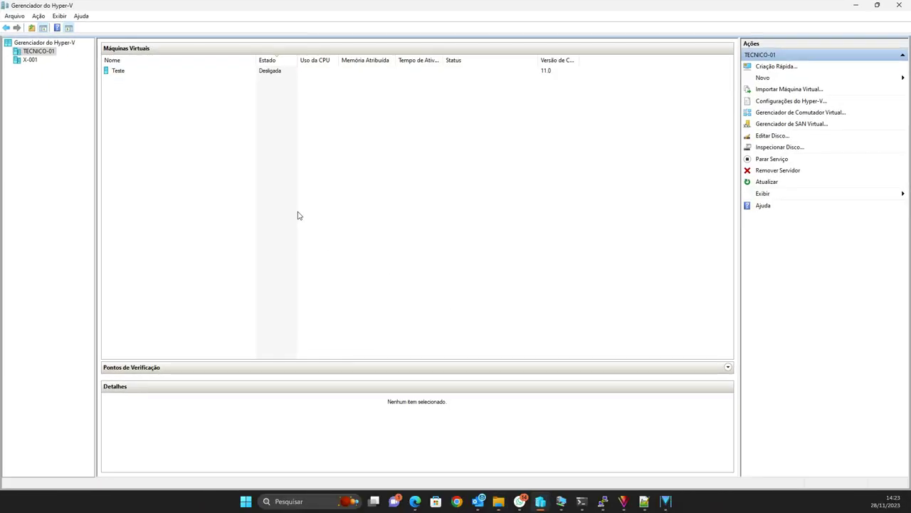
pyautogui.click(32, 53)
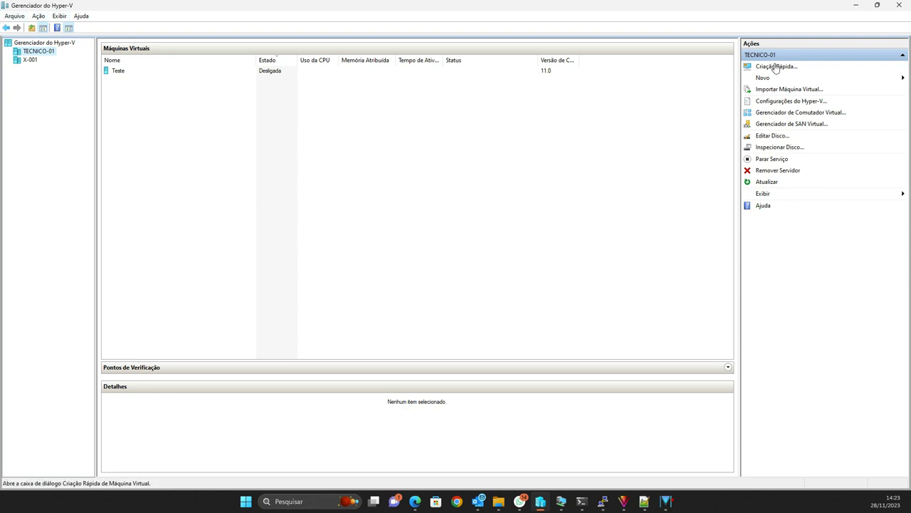
pyautogui.click(762, 79)
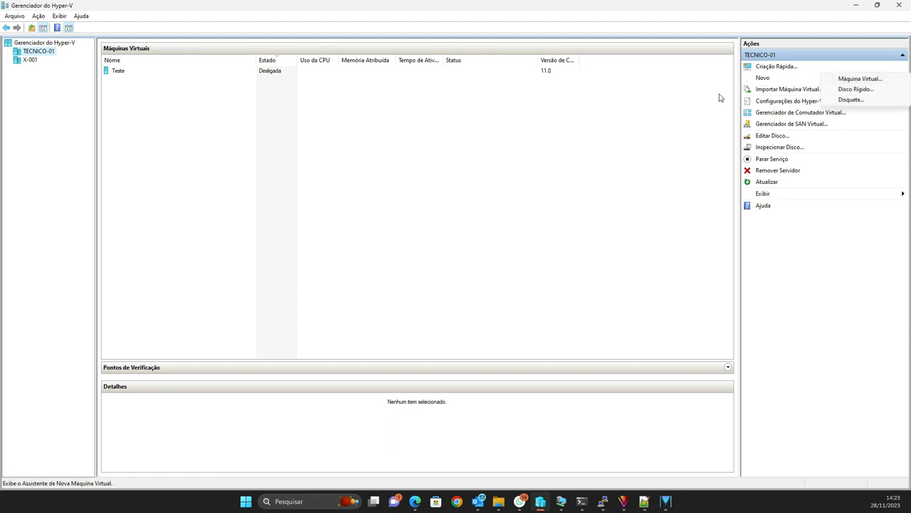
pyautogui.click(421, 187)
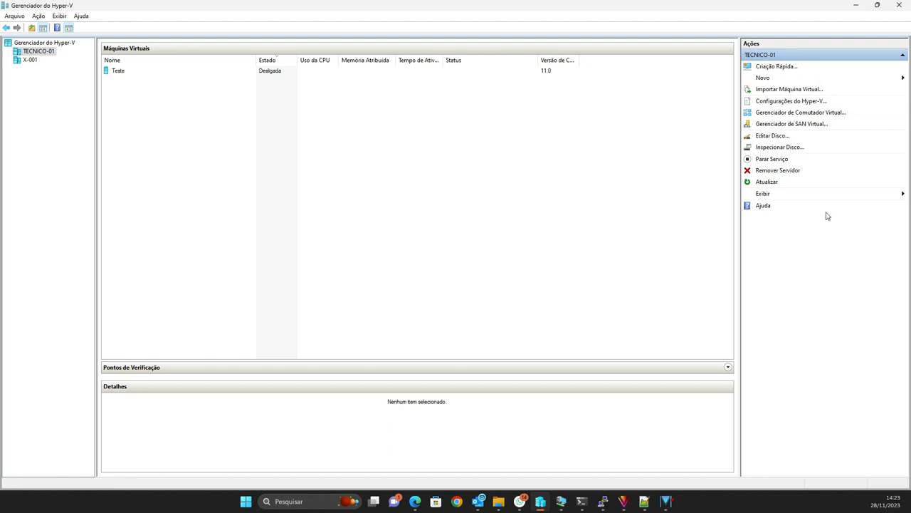
pyautogui.click(763, 78)
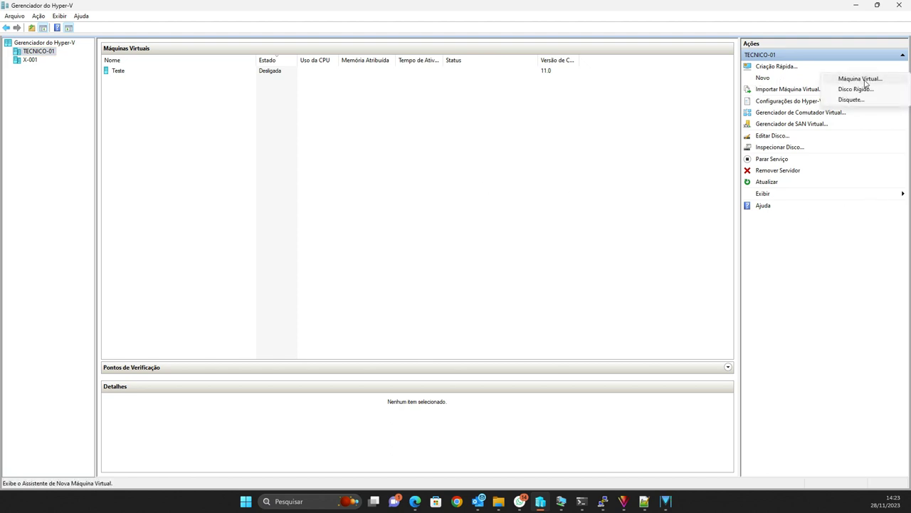
pyautogui.click(863, 80)
# Step: Name the VM The Hive, store it in a custom location, and choose Generation 2
pyautogui.click(523, 357)
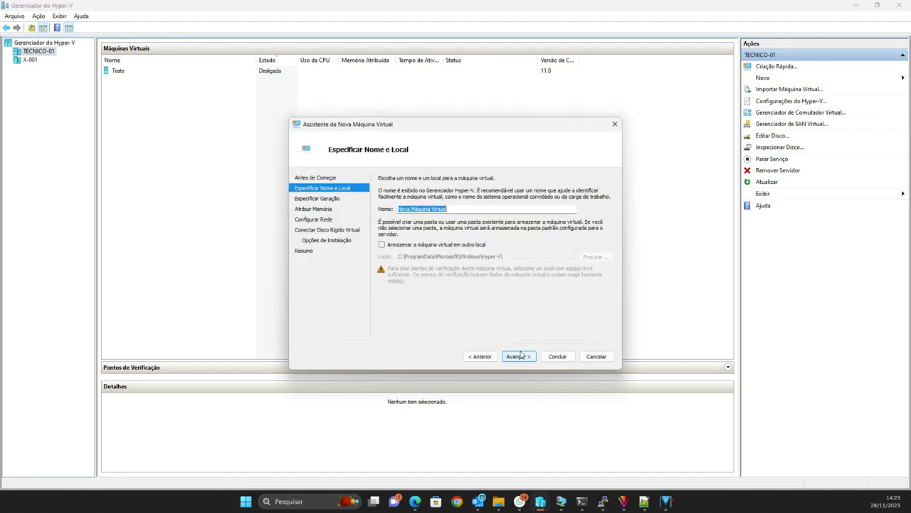
pyautogui.write('The Hive')
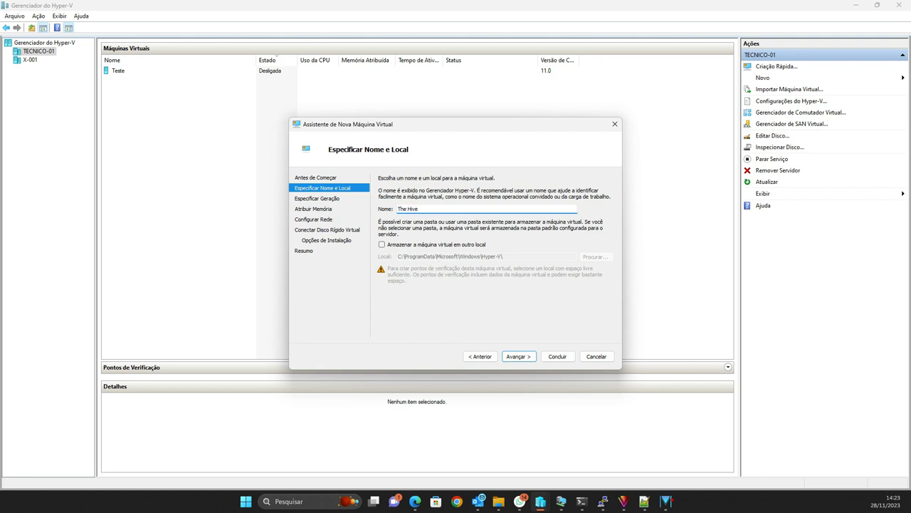
pyautogui.click(417, 245)
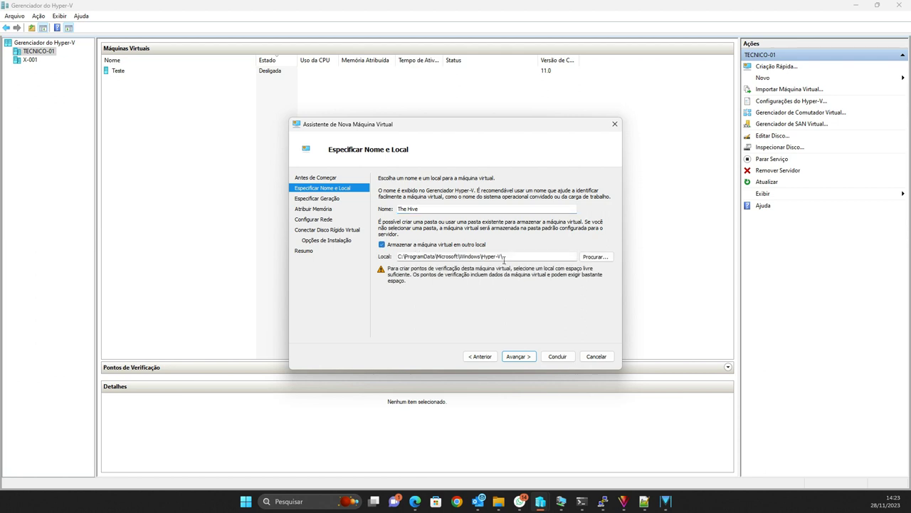
pyautogui.moveTo(519, 258); pyautogui.dragTo(302, 259)
pyautogui.click(526, 356)
pyautogui.click(394, 218)
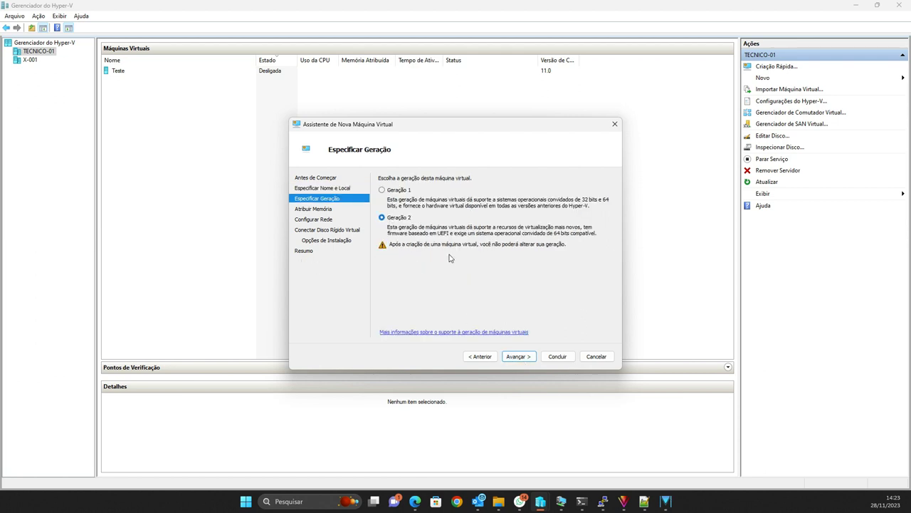
# Step: Keep 4096 MB of memory and connect the VM to Default Switch
pyautogui.click(516, 358)
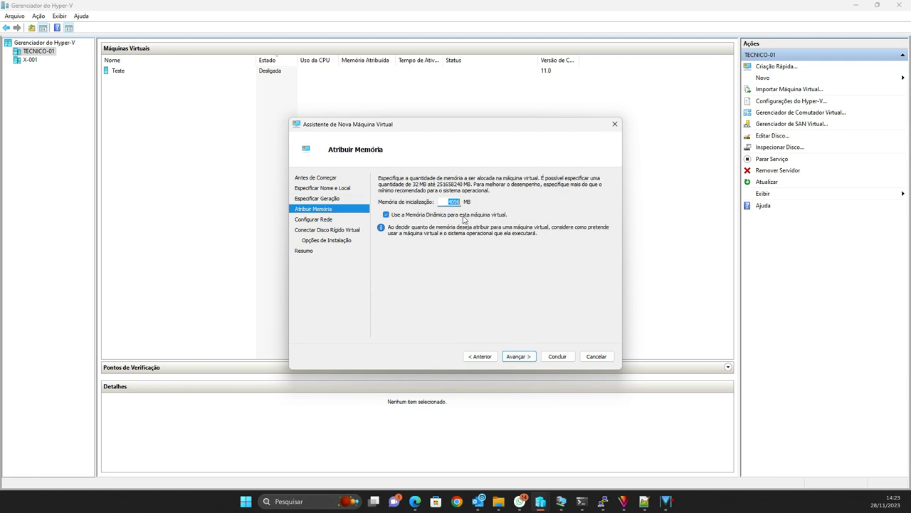
pyautogui.click(518, 356)
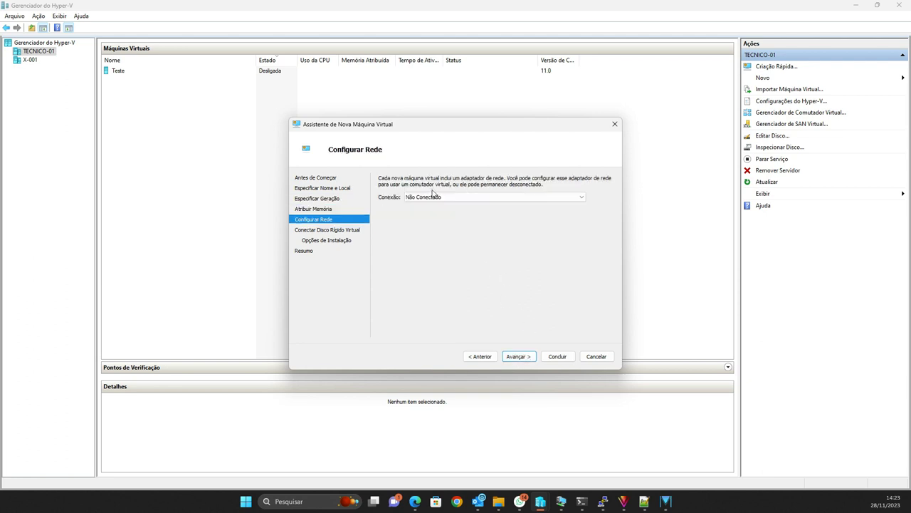
pyautogui.click(430, 198)
pyautogui.click(431, 213)
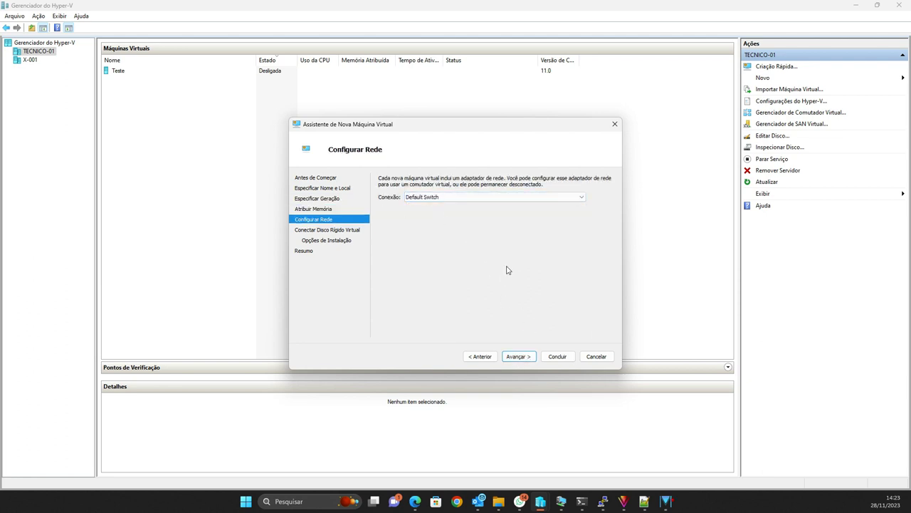
pyautogui.click(516, 358)
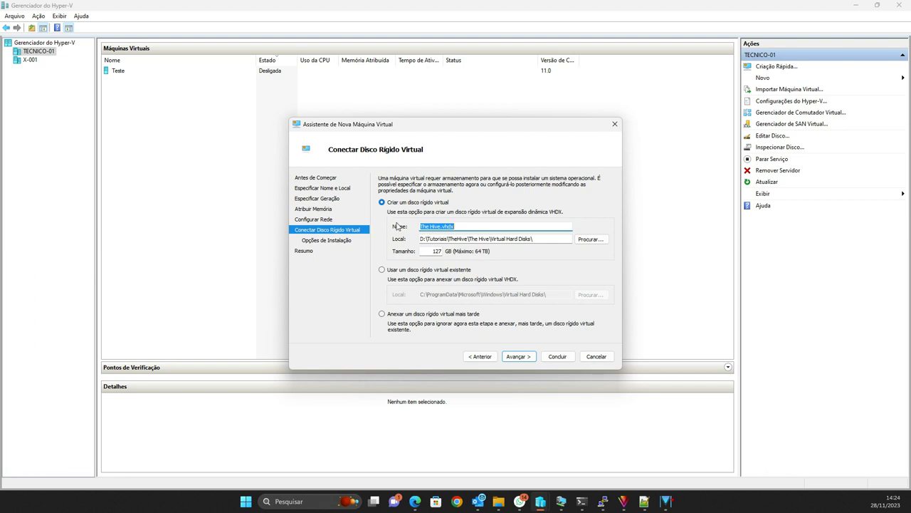
# Step: Fix the 127 GB The Hive.vhdx path and choose installing the OS from an image file
pyautogui.press('Tab')
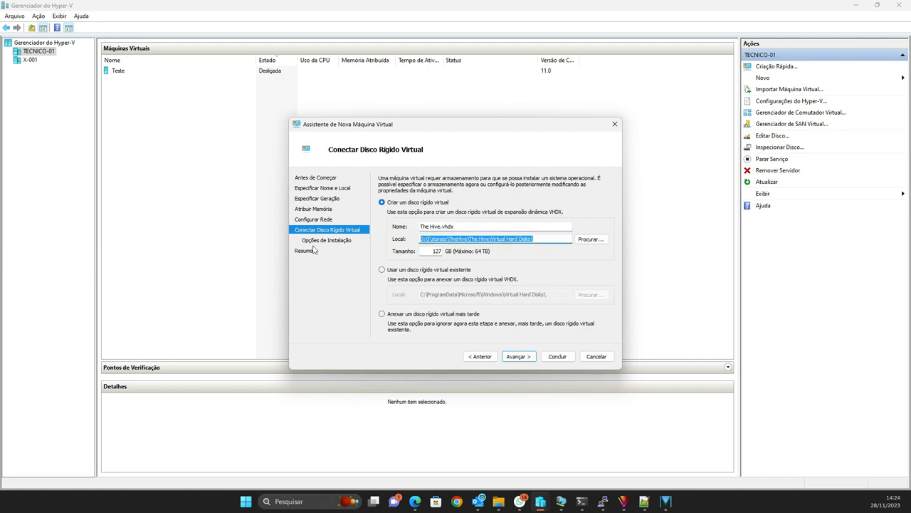
pyautogui.click(484, 240)
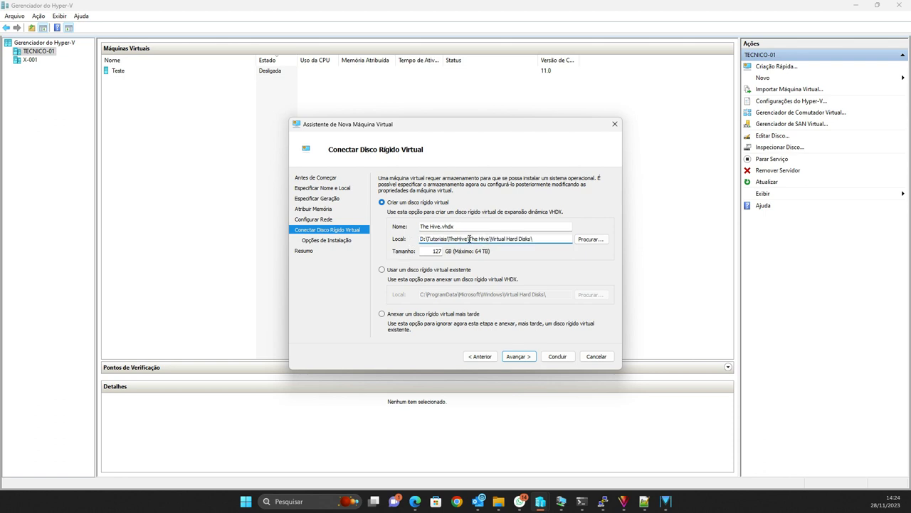
pyautogui.press('BackSpace')
pyautogui.press('BackSpace')
pyautogui.click(529, 358)
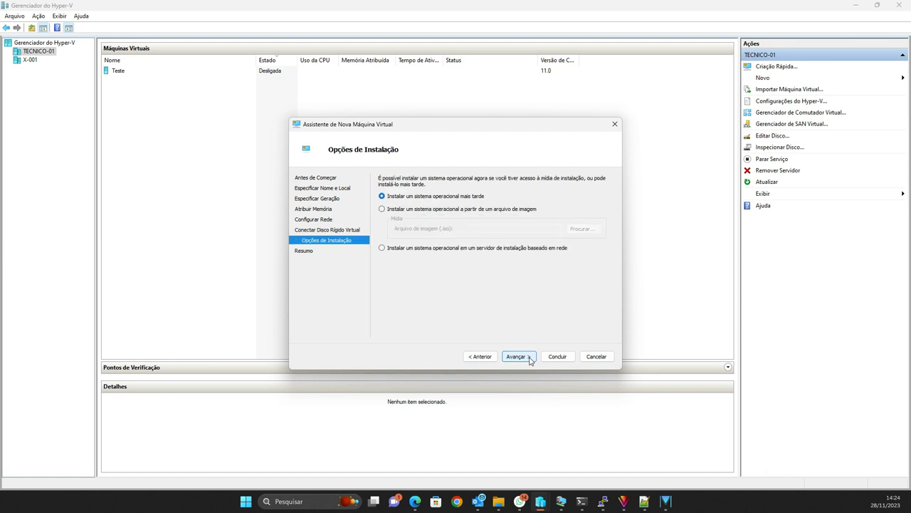
pyautogui.click(414, 210)
# Step: Attach the Ubuntu 22.04.3 live-server ISO from Downloads and finish creating The Hive
pyautogui.click(582, 229)
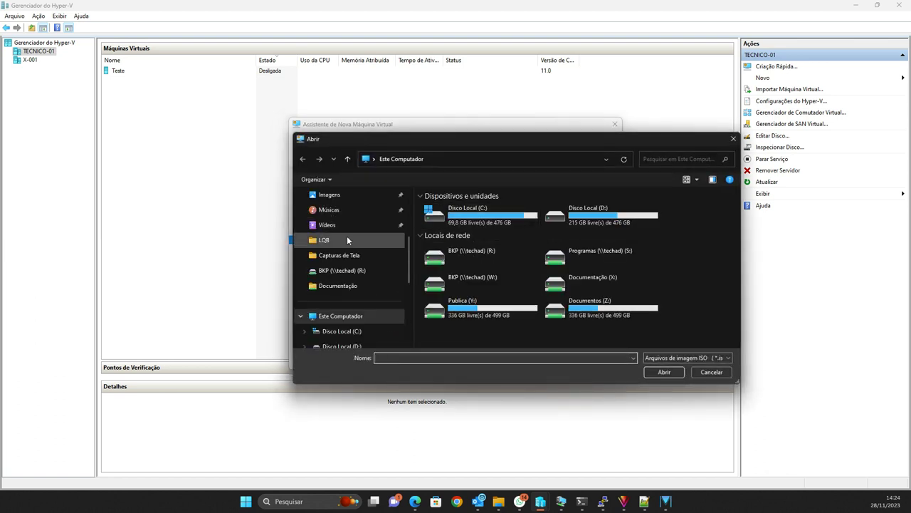
pyautogui.scroll(3, 350, 232)
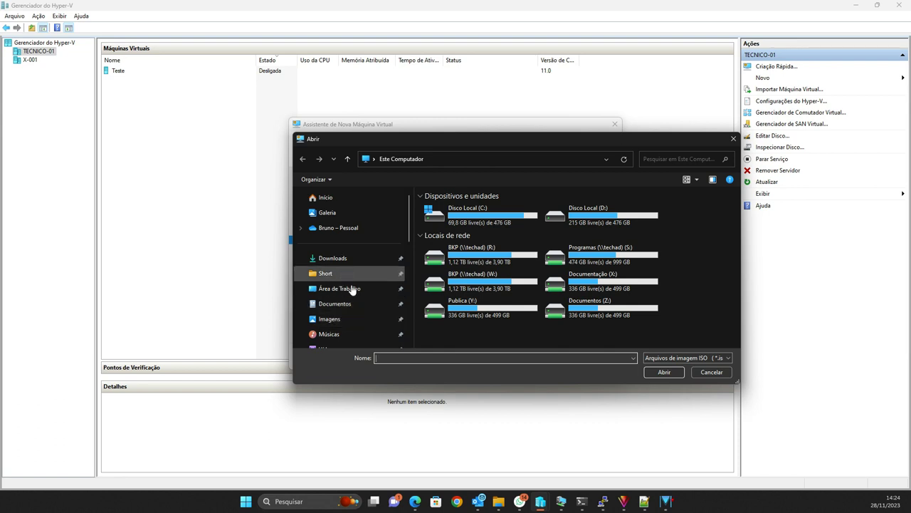
pyautogui.click(346, 260)
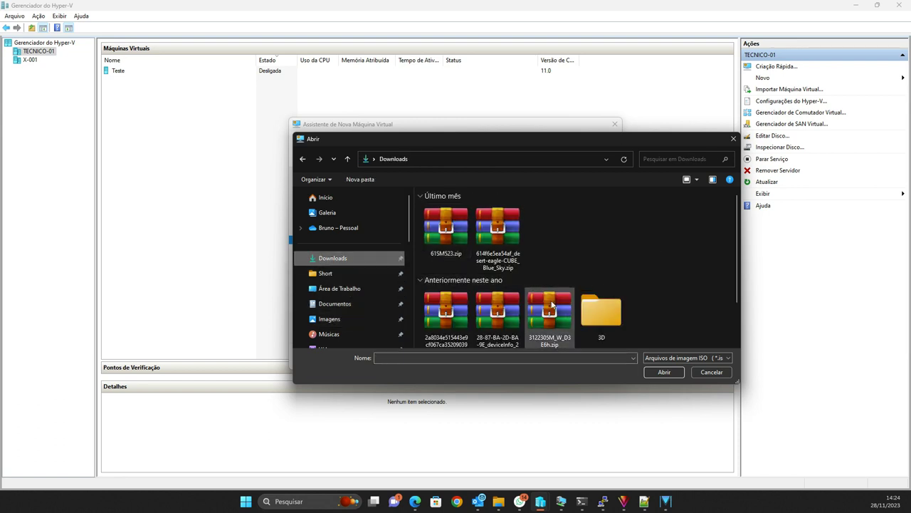
pyautogui.scroll(-5, 577, 237)
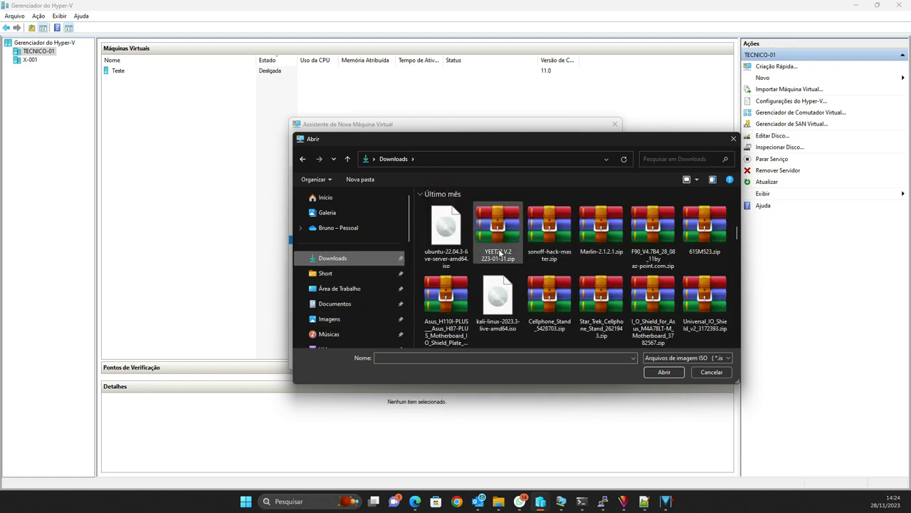
pyautogui.click(447, 229)
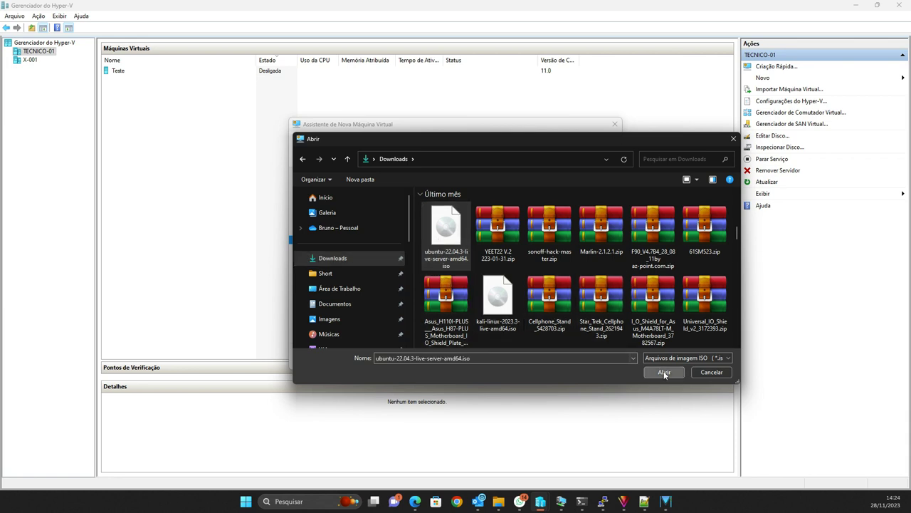
pyautogui.click(664, 372)
pyautogui.click(516, 357)
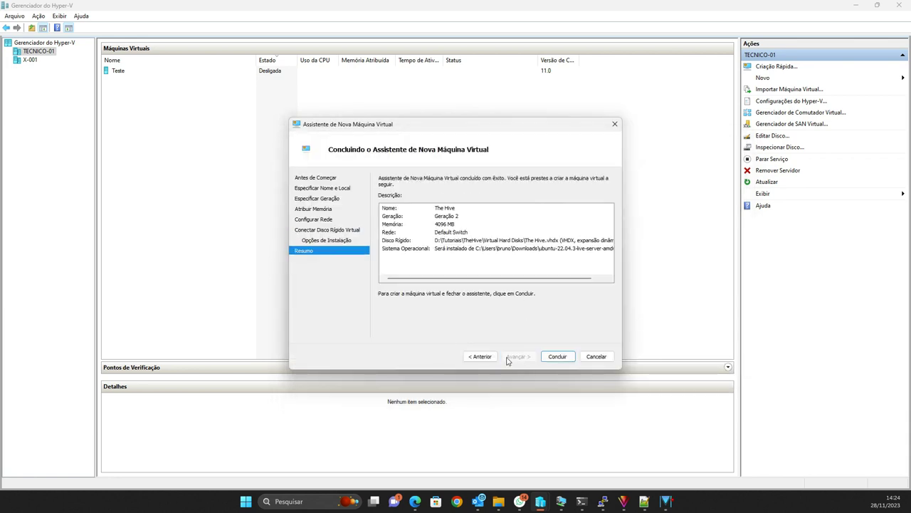
pyautogui.click(558, 357)
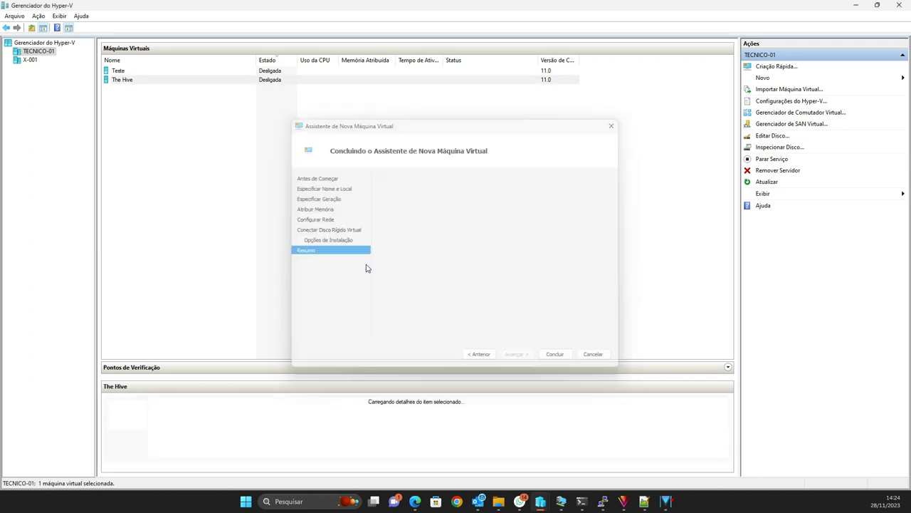
# Step: Open The Hive's settings and review its processor, memory and boot order
pyautogui.rightClick(118, 83)
pyautogui.click(161, 104)
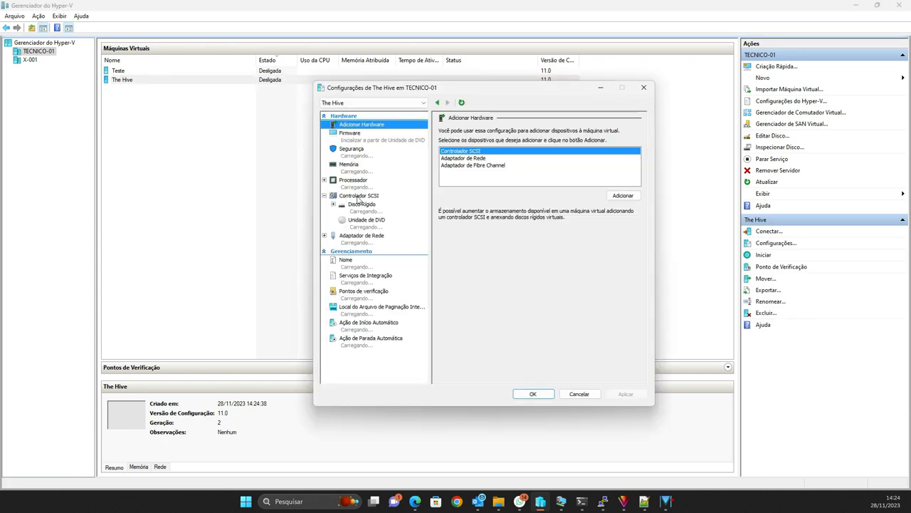
pyautogui.click(377, 183)
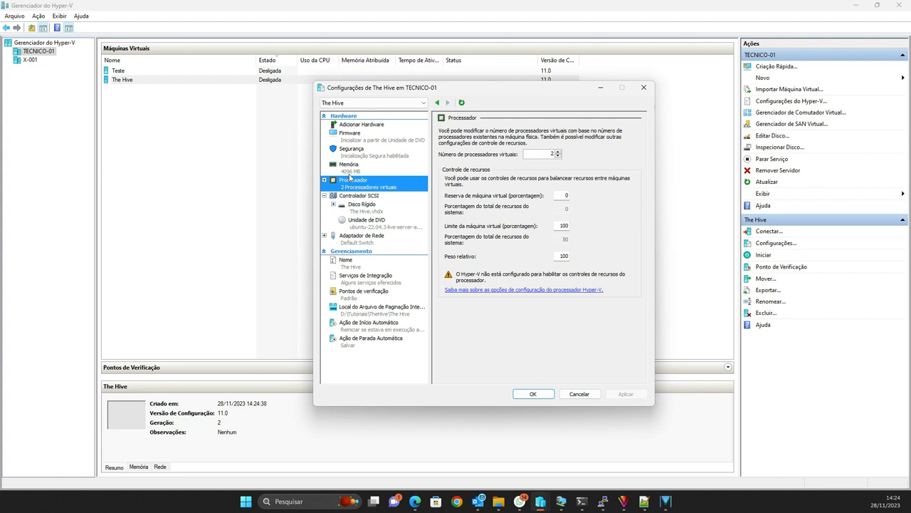
pyautogui.click(355, 168)
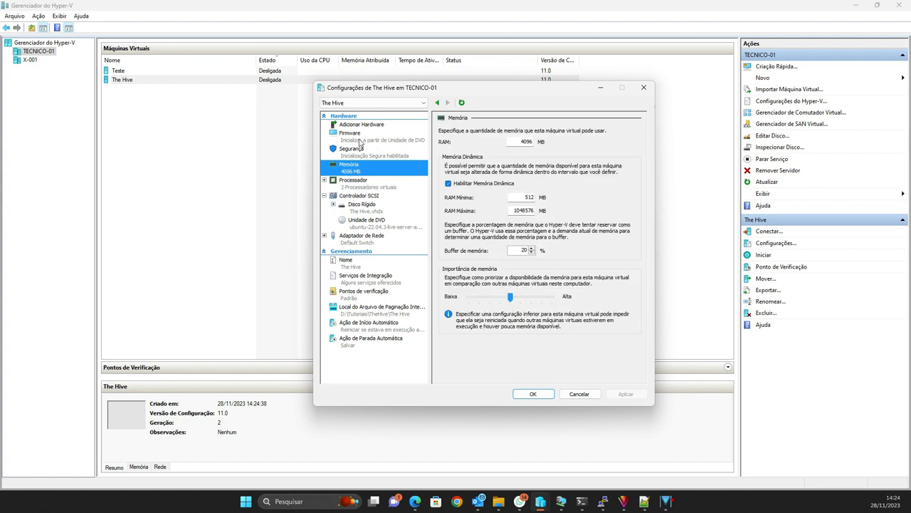
pyautogui.click(360, 141)
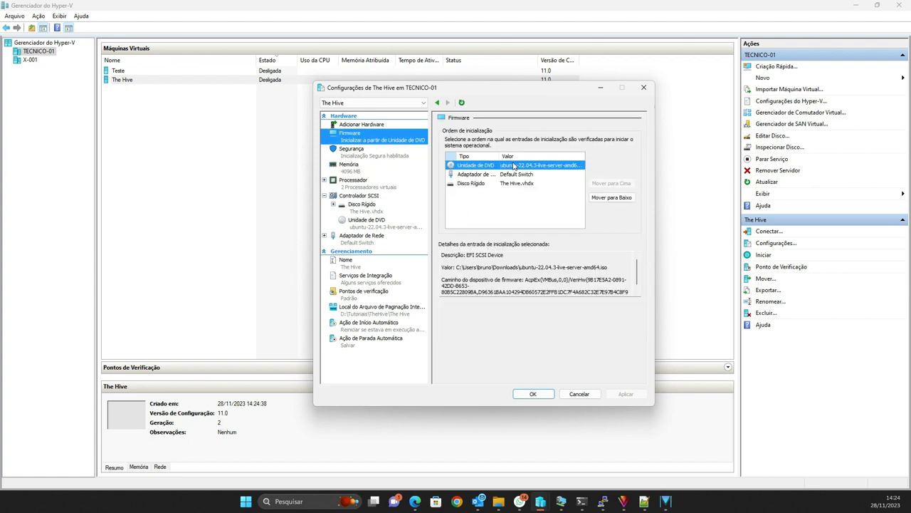
# Step: Disable Secure Boot under Security and save the settings
pyautogui.click(373, 157)
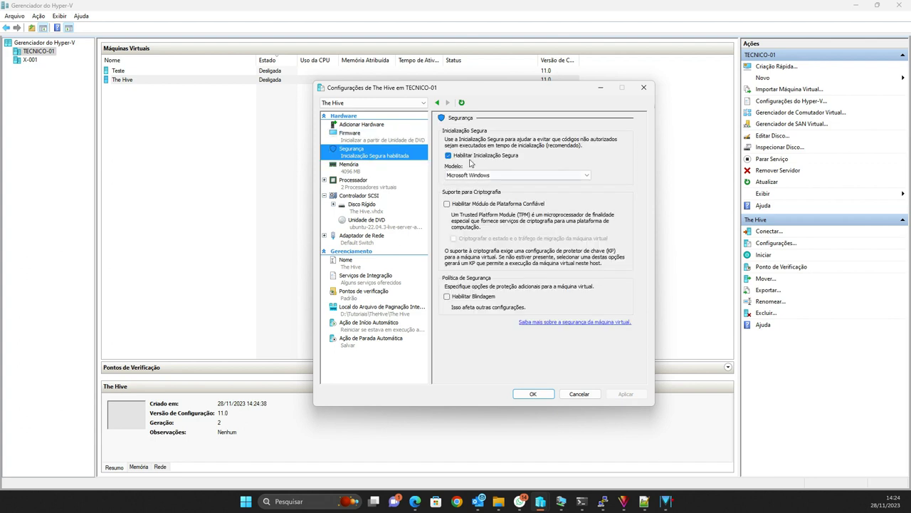
pyautogui.click(463, 157)
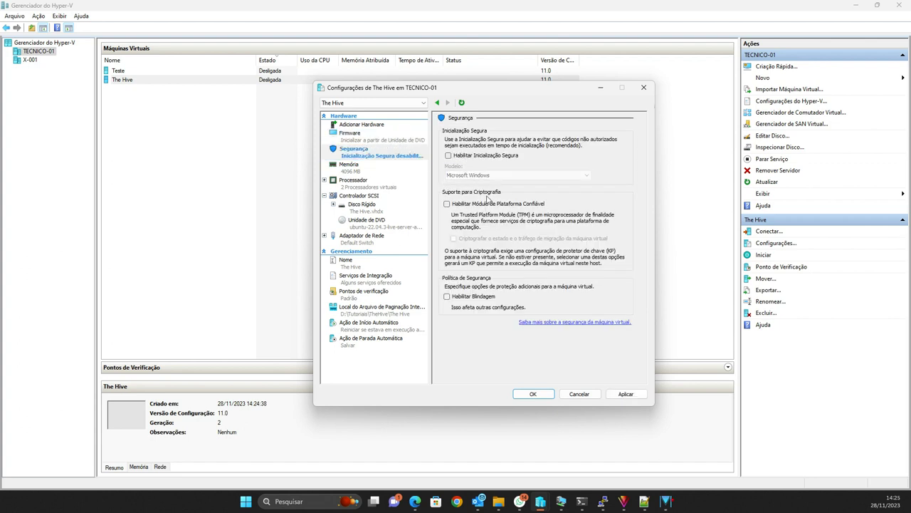
pyautogui.click(475, 157)
pyautogui.click(474, 175)
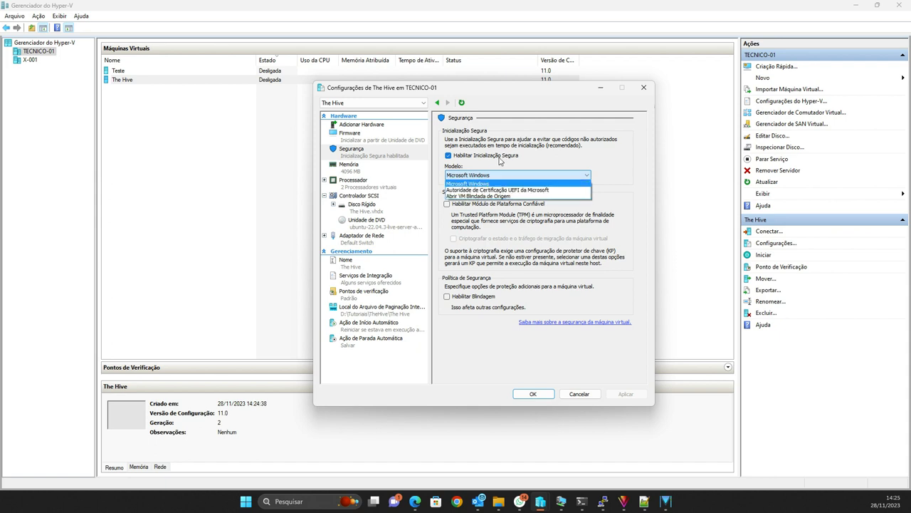
pyautogui.click(474, 158)
pyautogui.click(472, 158)
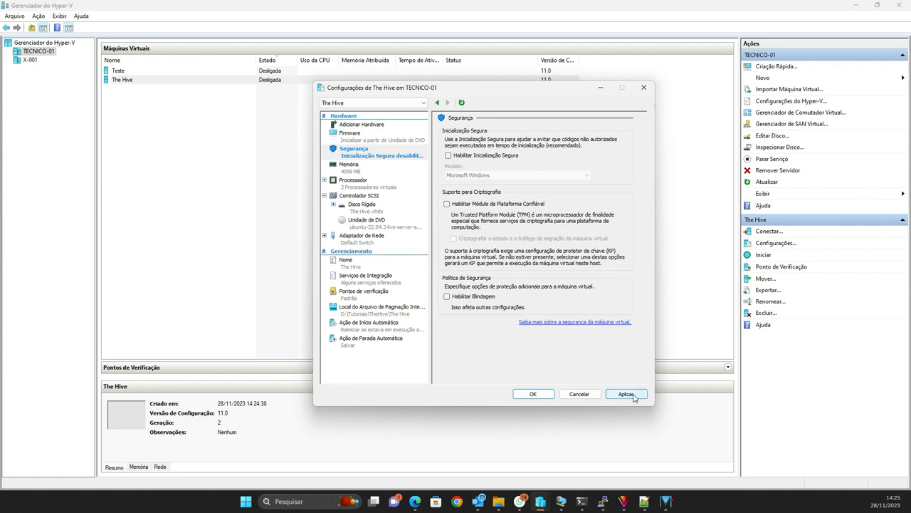
pyautogui.click(361, 139)
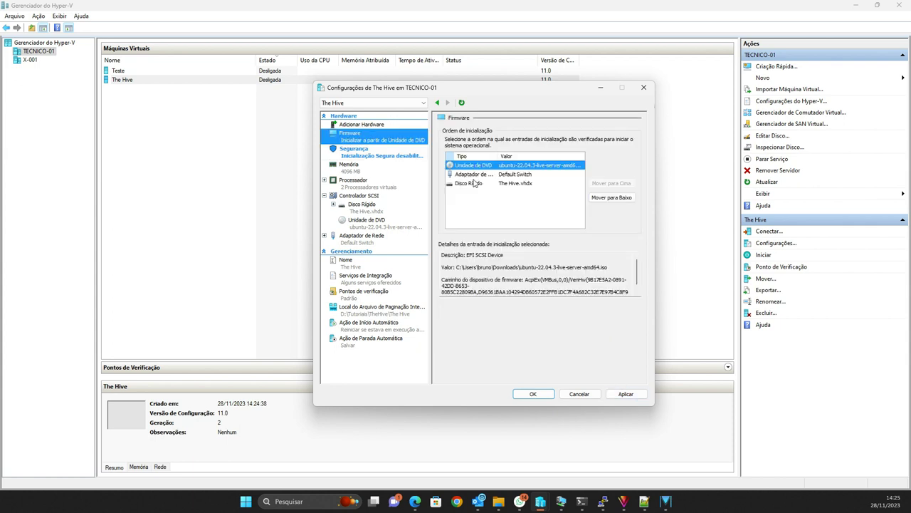
pyautogui.click(362, 155)
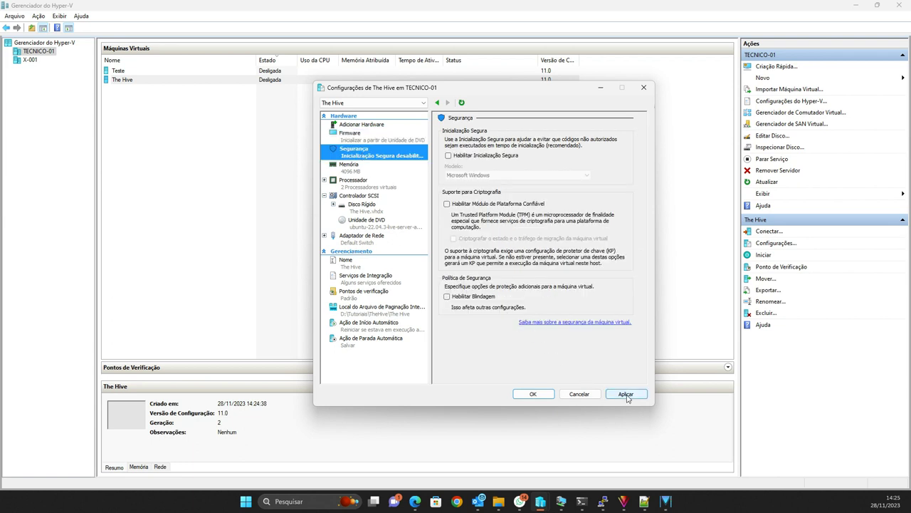
pyautogui.click(625, 394)
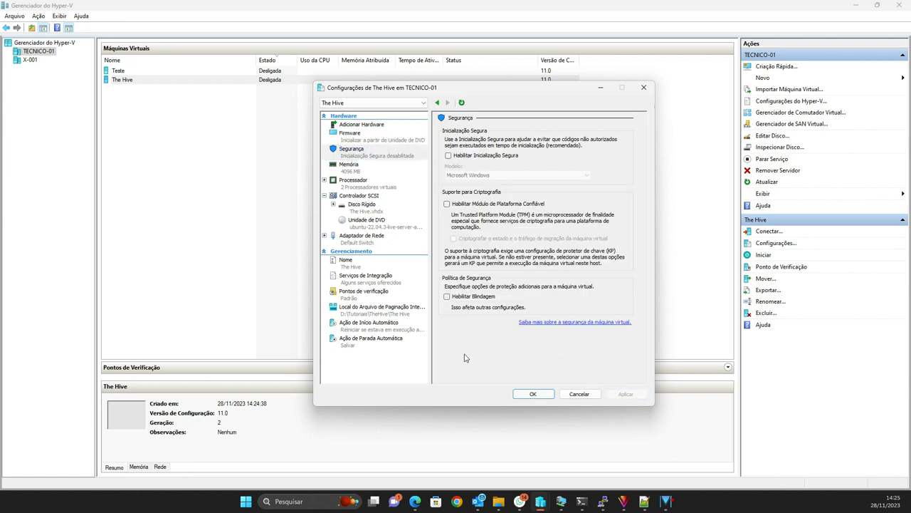
pyautogui.click(531, 394)
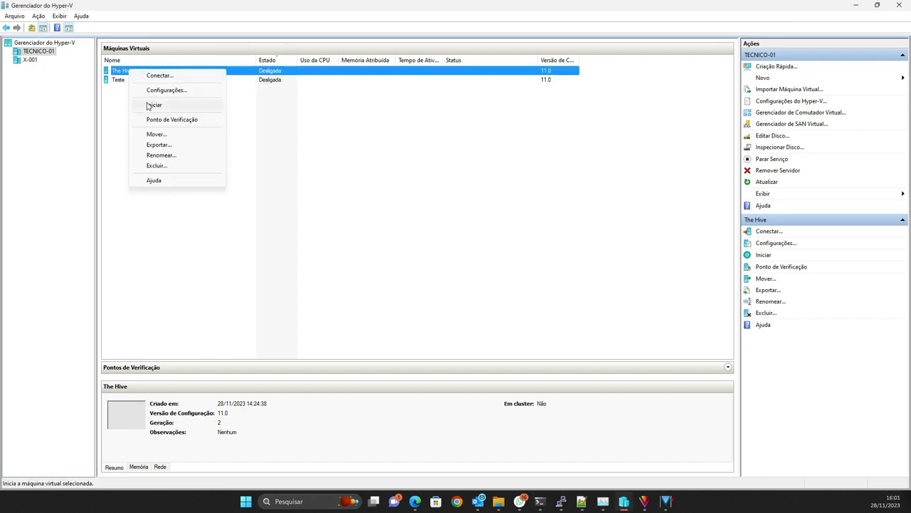
# Step: Start The Hive virtual machine and connect to its console
pyautogui.click(149, 106)
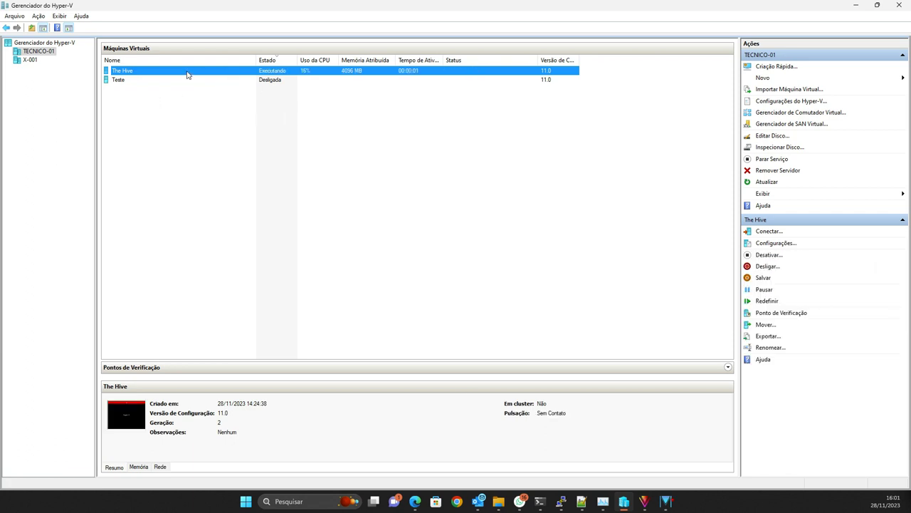
pyautogui.doubleClick(187, 75)
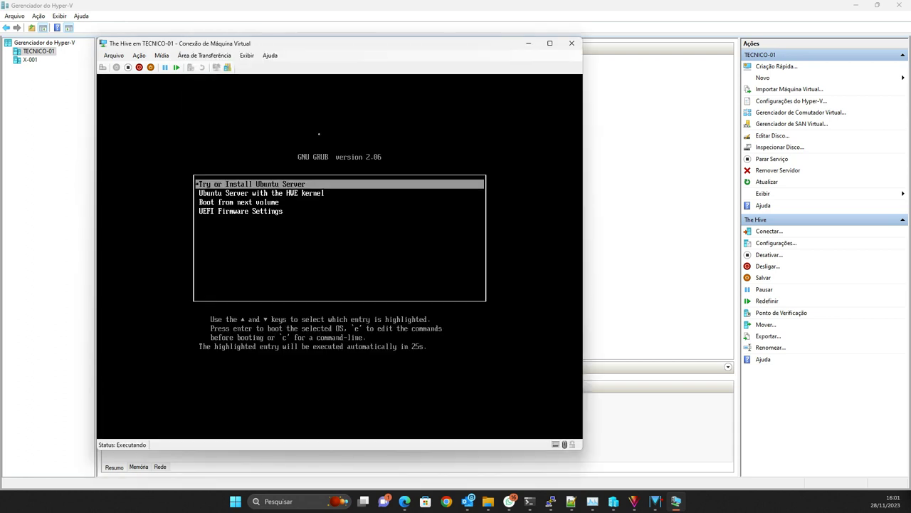
# Step: Boot 'Try or Install Ubuntu Server' and reposition the console window while the installer loads
pyautogui.press('Return')
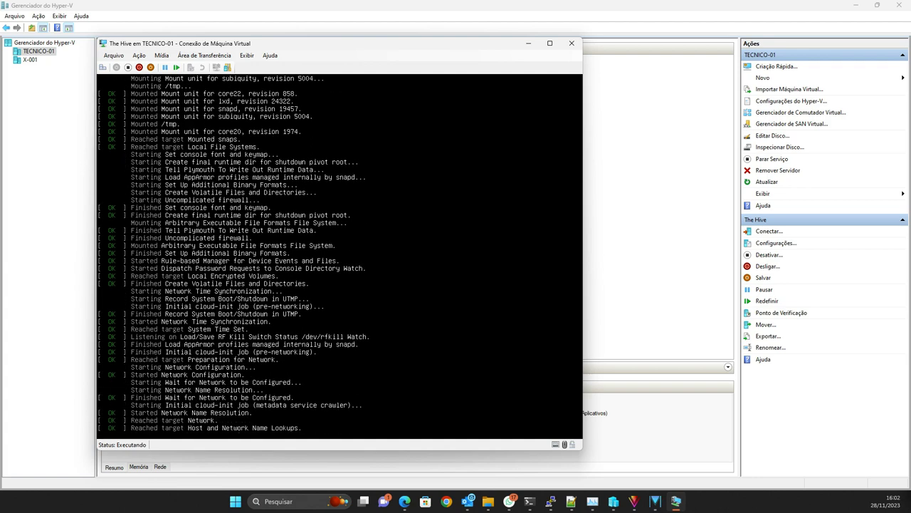
pyautogui.moveTo(293, 47); pyautogui.dragTo(257, 26)
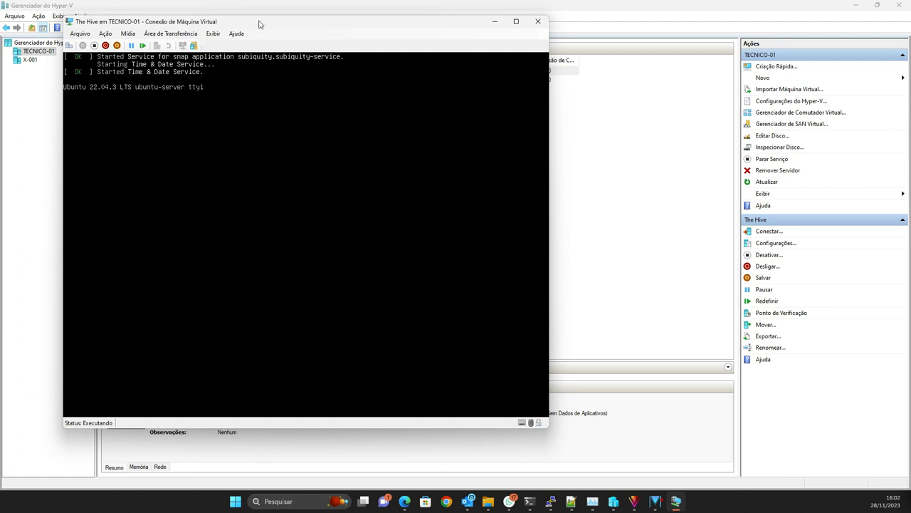
pyautogui.moveTo(259, 23); pyautogui.dragTo(282, 32)
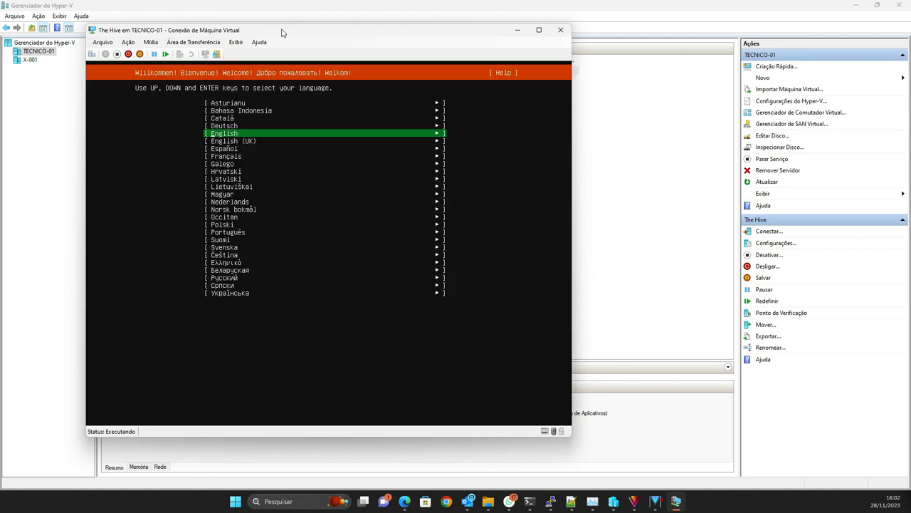
# Step: Choose Português as the installer language and update to the new installer version
pyautogui.press('Down')
pyautogui.press('Down')
pyautogui.press('Down')
pyautogui.press('Down')
pyautogui.press('Down')
pyautogui.press('Down')
pyautogui.press('Down')
pyautogui.press('Down')
pyautogui.press('Down')
pyautogui.press('Down')
pyautogui.press('Down')
pyautogui.press('Down')
pyautogui.press('Down')
pyautogui.press('Down')
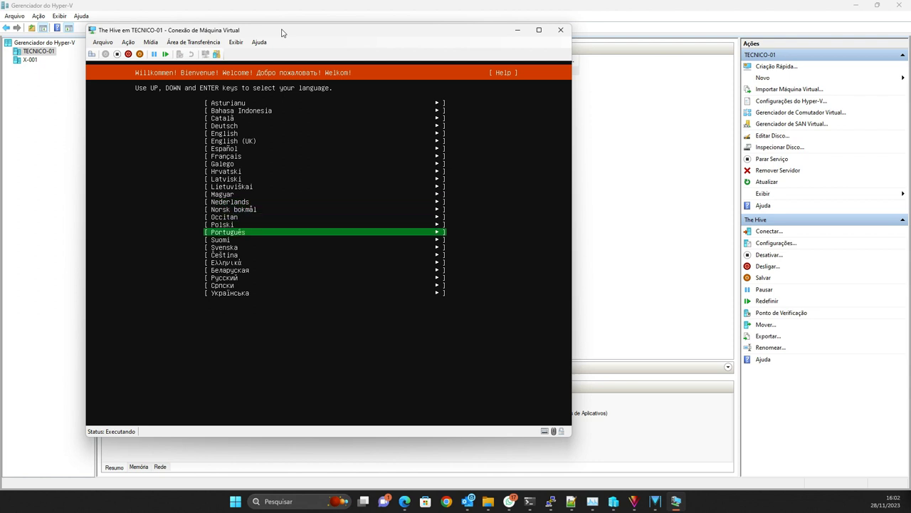
pyautogui.press('Return')
pyautogui.press('Up')
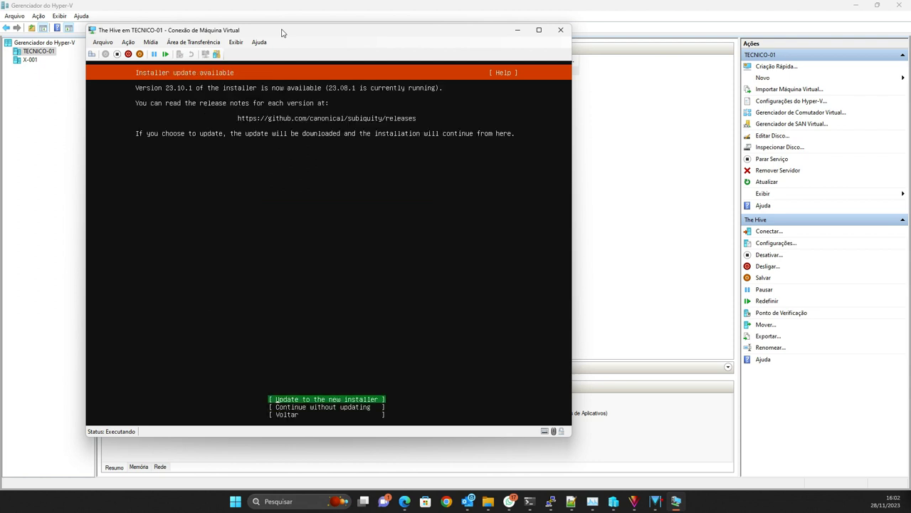
pyautogui.press('Return')
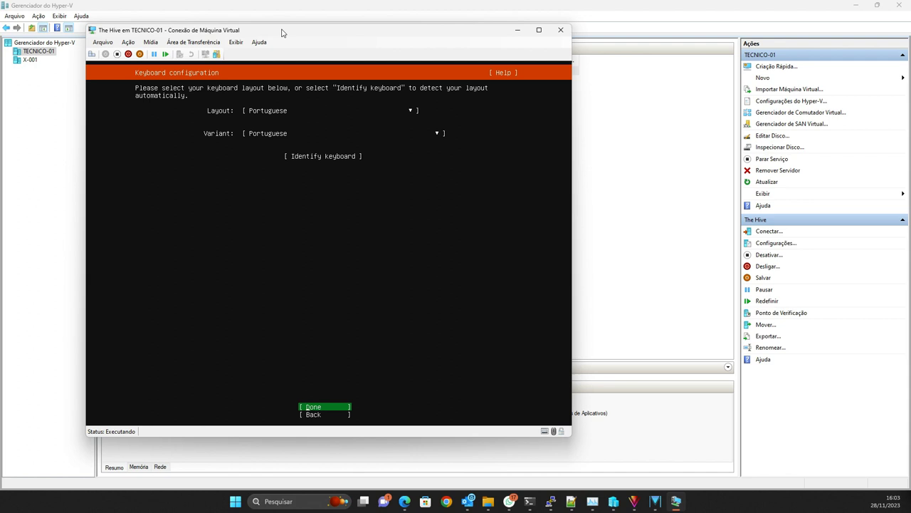
# Step: Set the keyboard layout and variant to Portuguese (Brazil)
pyautogui.press('Up')
pyautogui.press('Up')
pyautogui.press('Up')
pyautogui.press('Up')
pyautogui.press('Return')
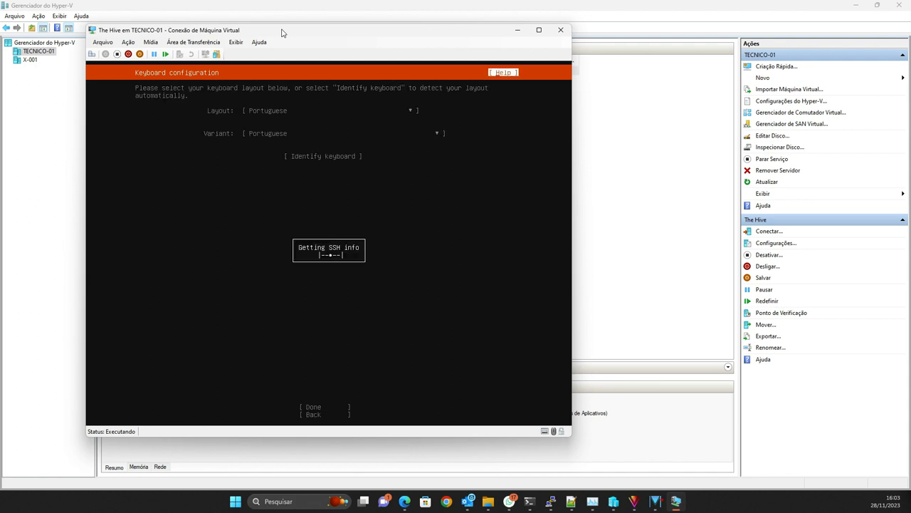
pyautogui.press('Escape')
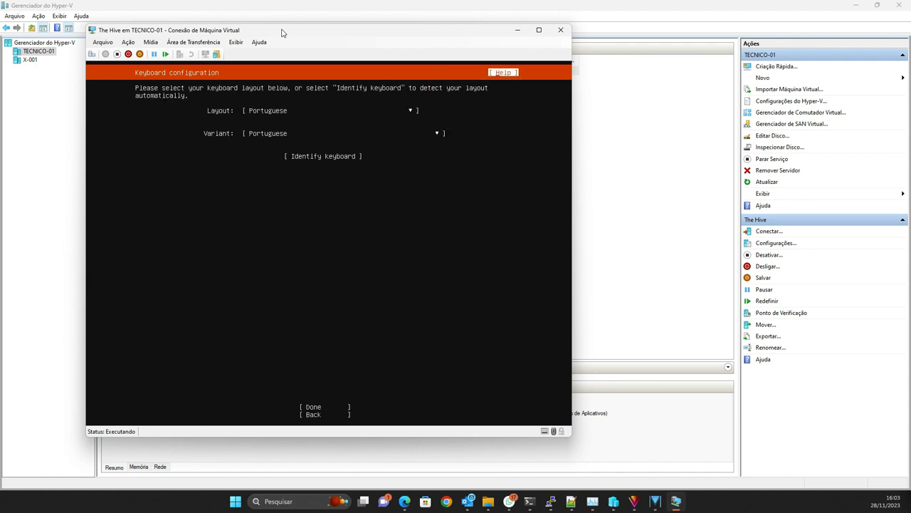
pyautogui.press('Down')
pyautogui.press('Return')
pyautogui.press('Down')
pyautogui.press('Return')
pyautogui.press('Down')
pyautogui.press('Return')
pyautogui.press('Return')
pyautogui.press('Down')
pyautogui.press('Down')
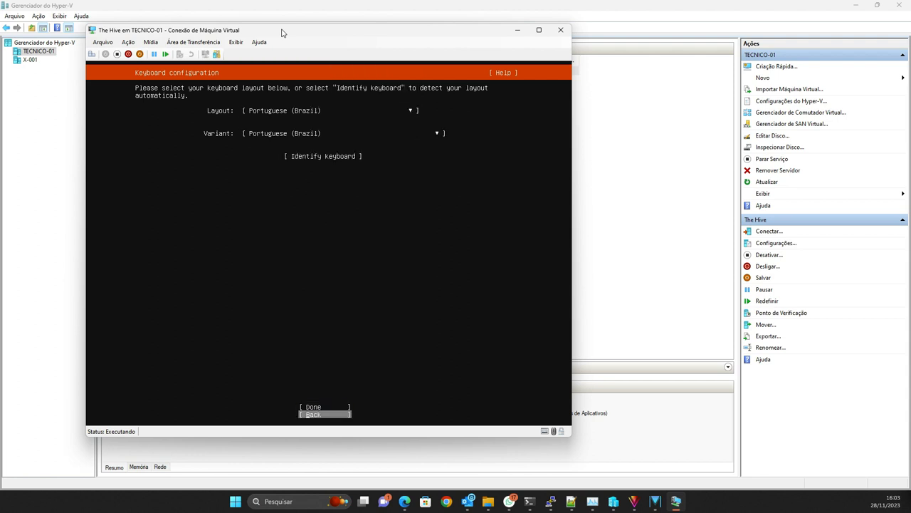
pyautogui.press('Return')
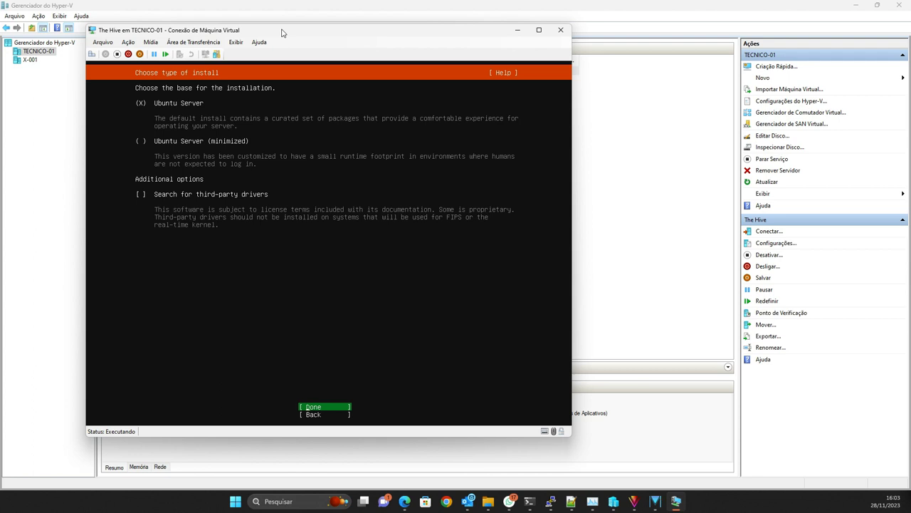
# Step: Accept the Ubuntu Server install type, focus eth0, and open the VM's settings
pyautogui.press('Return')
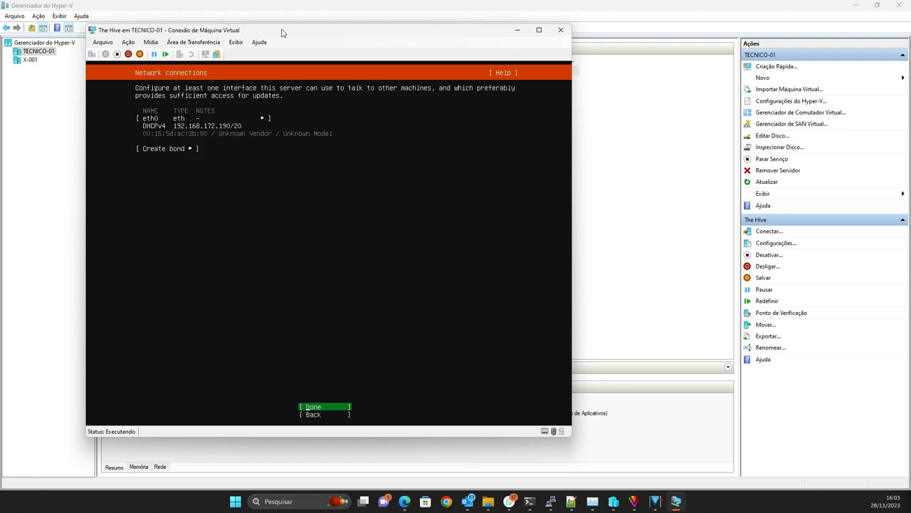
pyautogui.press('Up')
pyautogui.press('Up')
pyautogui.press('Up')
pyautogui.press('Down')
pyautogui.press('Down')
pyautogui.press('Up')
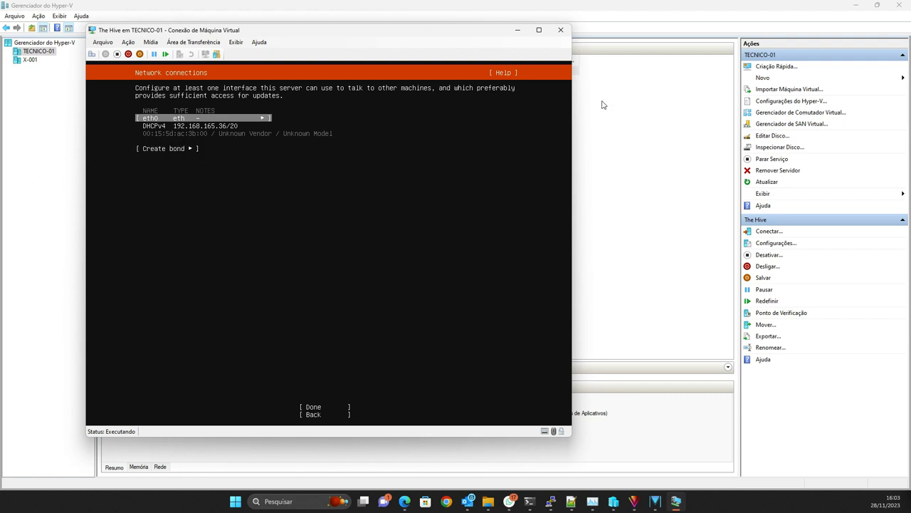
pyautogui.click(103, 42)
pyautogui.click(103, 42)
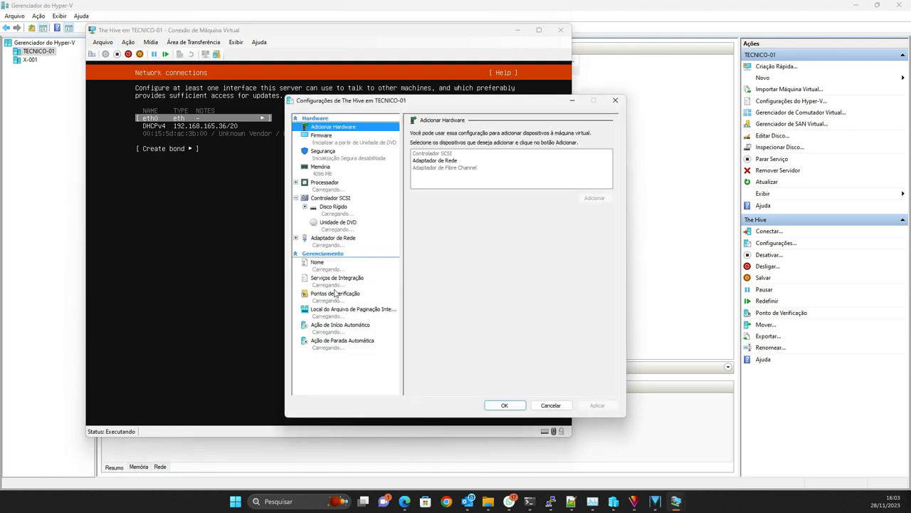
# Step: Record 'ip: 192.168.165.36/20' in The Hive's notes, apply, and return to the installer
pyautogui.click(336, 295)
pyautogui.click(338, 280)
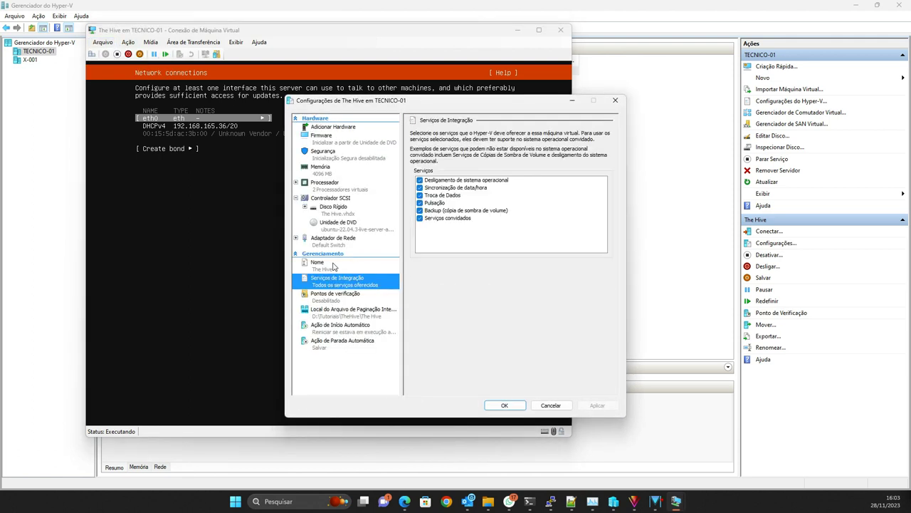
pyautogui.click(333, 265)
pyautogui.click(441, 192)
pyautogui.write('ip:')
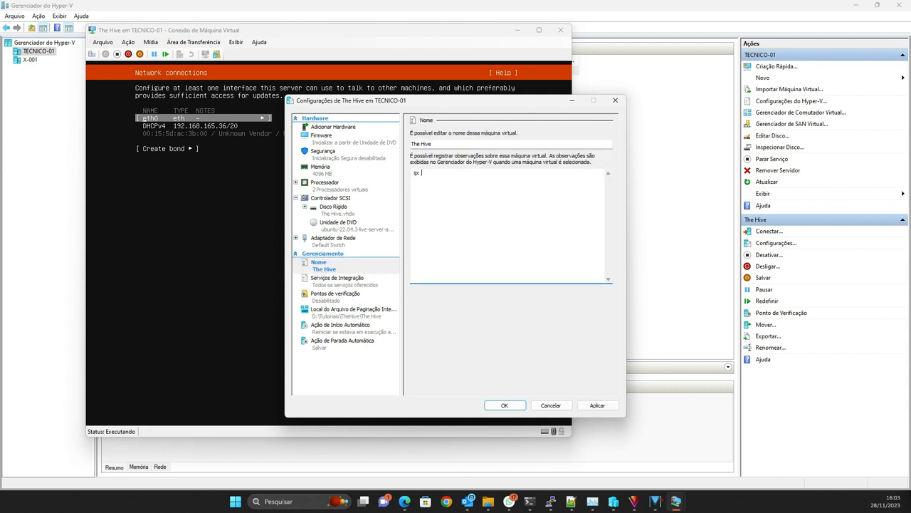
pyautogui.write(' 192.168.165.36/20')
pyautogui.moveTo(415, 103); pyautogui.dragTo(667, 73)
pyautogui.click(849, 374)
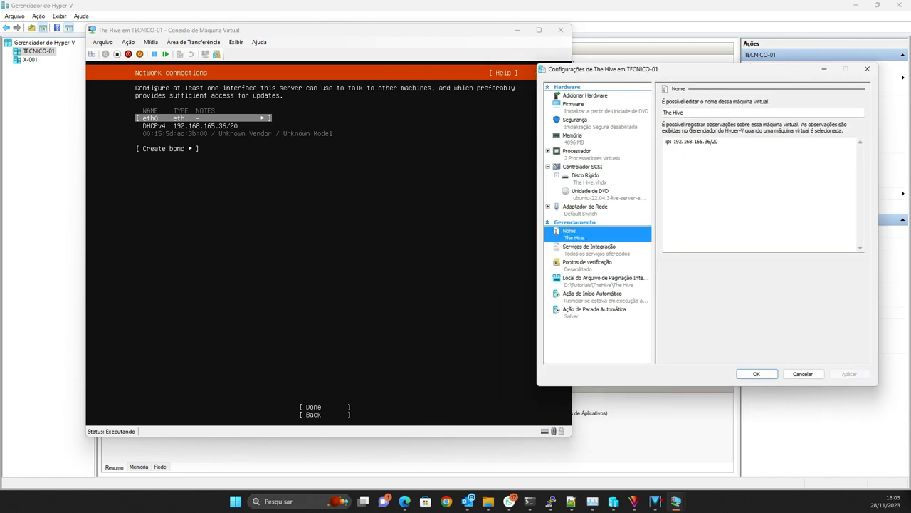
pyautogui.click(326, 38)
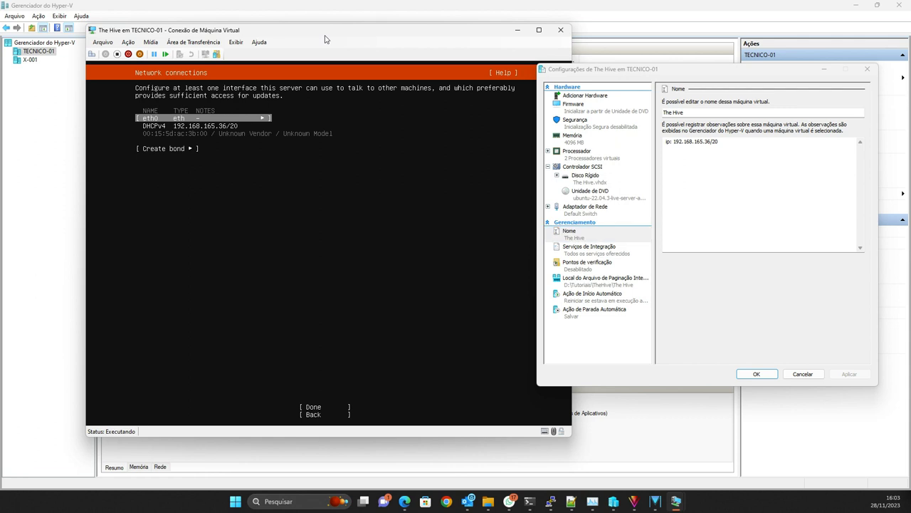
# Step: Accept the default network settings, leave the proxy blank, and keep the br.archive mirror
pyautogui.press('Tab')
pyautogui.press('Tab')
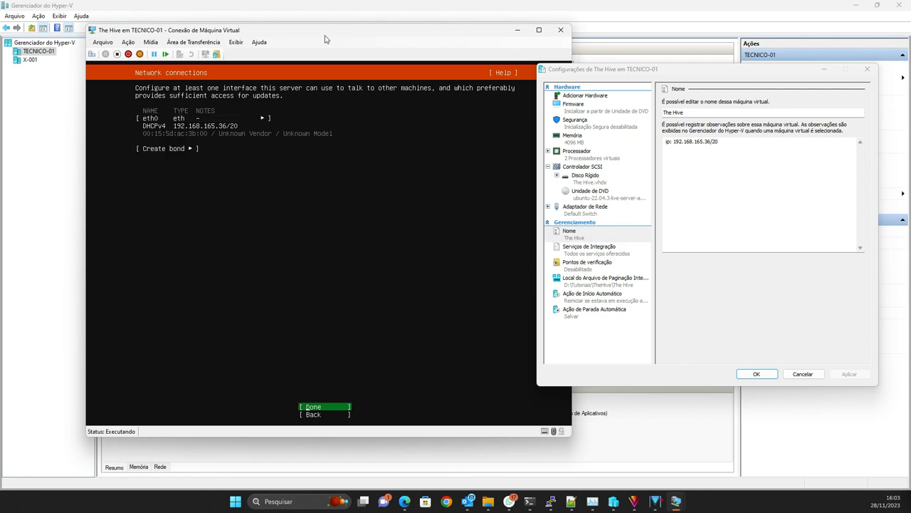
pyautogui.press('Return')
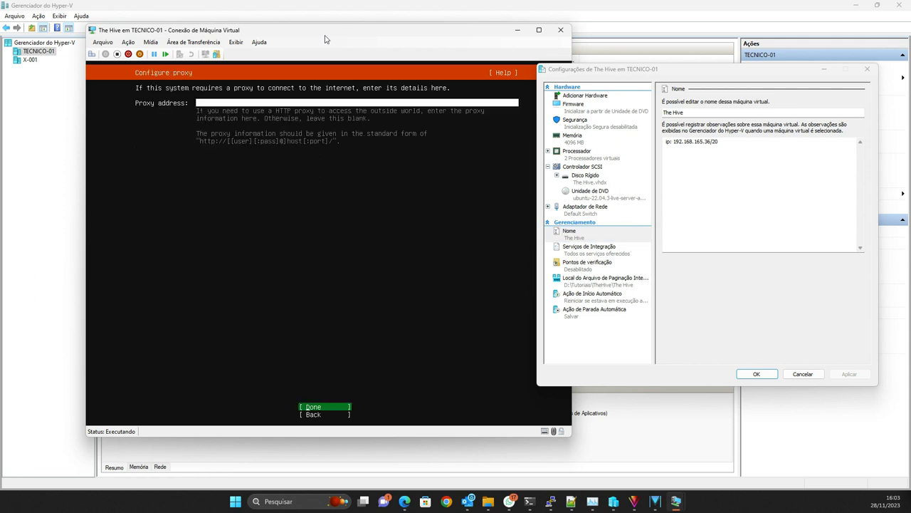
pyautogui.press('Tab')
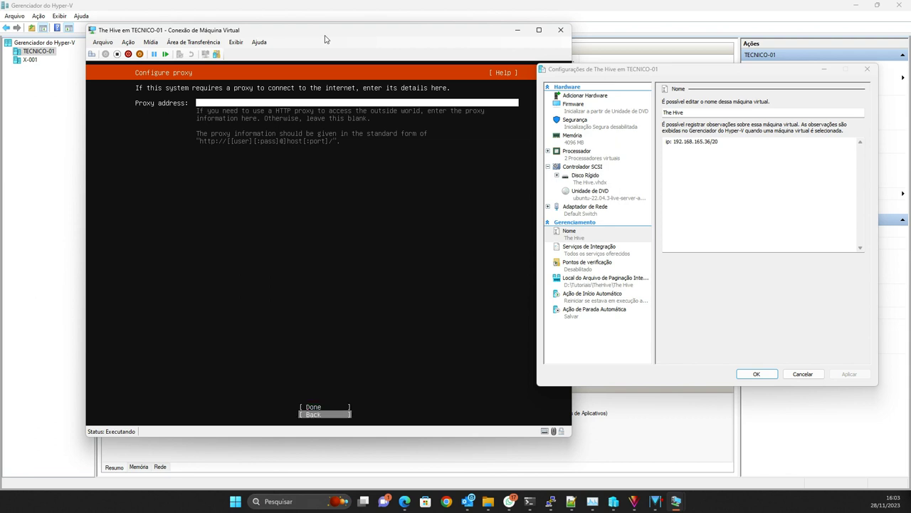
pyautogui.hotkey('shift', 'Tab')
pyautogui.press('Return')
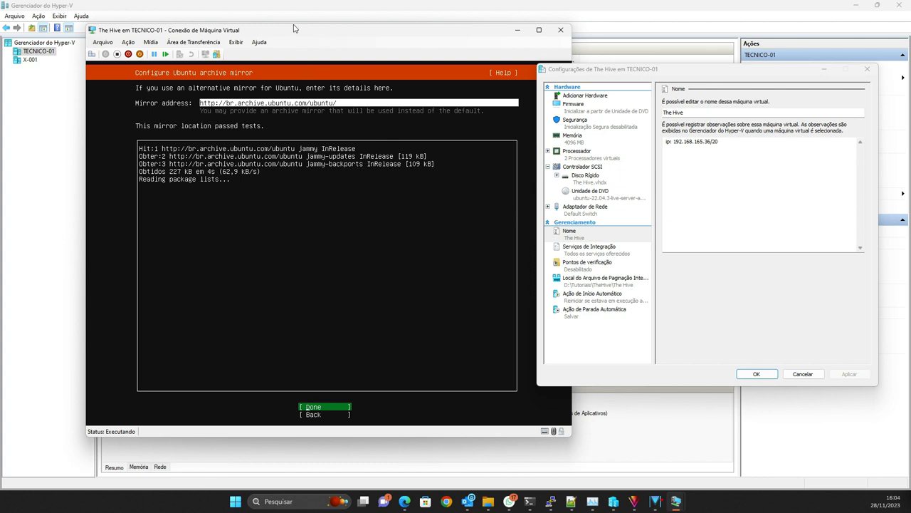
pyautogui.moveTo(315, 34); pyautogui.dragTo(271, 38)
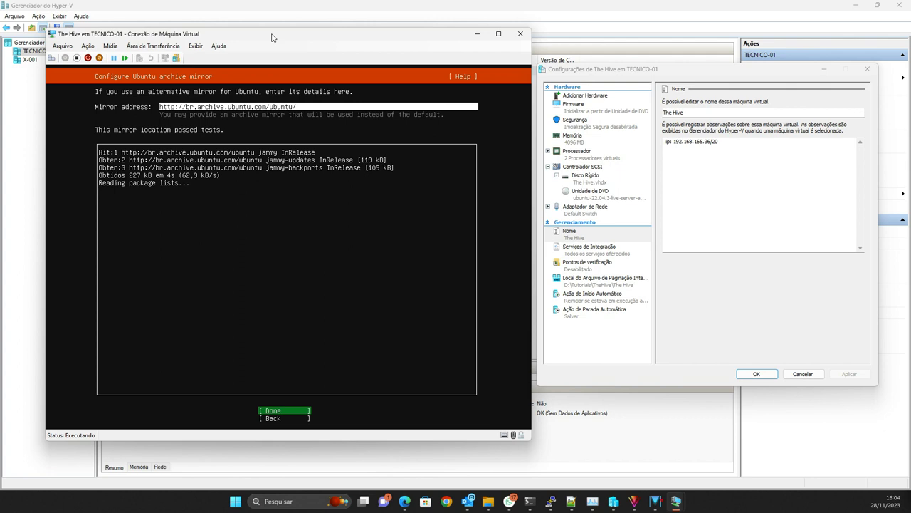
pyautogui.press('Return')
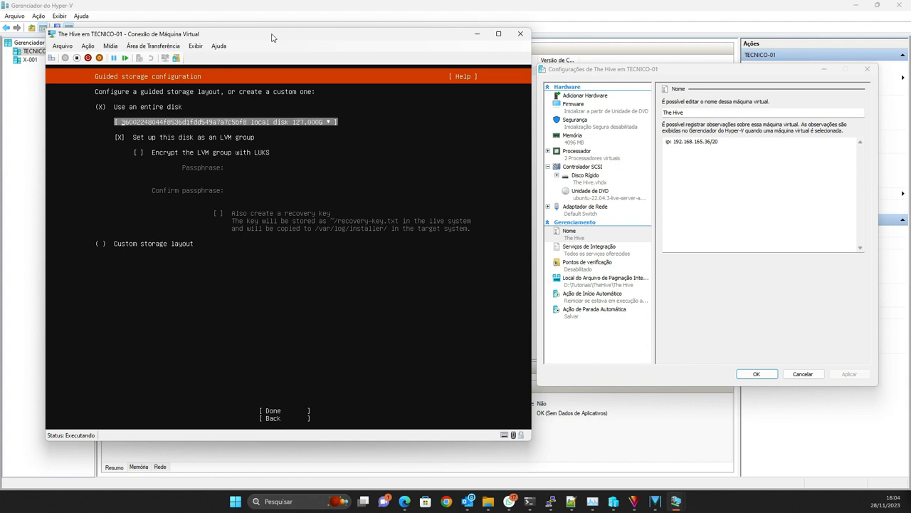
# Step: Accept guided whole-disk LVM storage on the 127 GB disk and confirm formatting it
pyautogui.press('Tab')
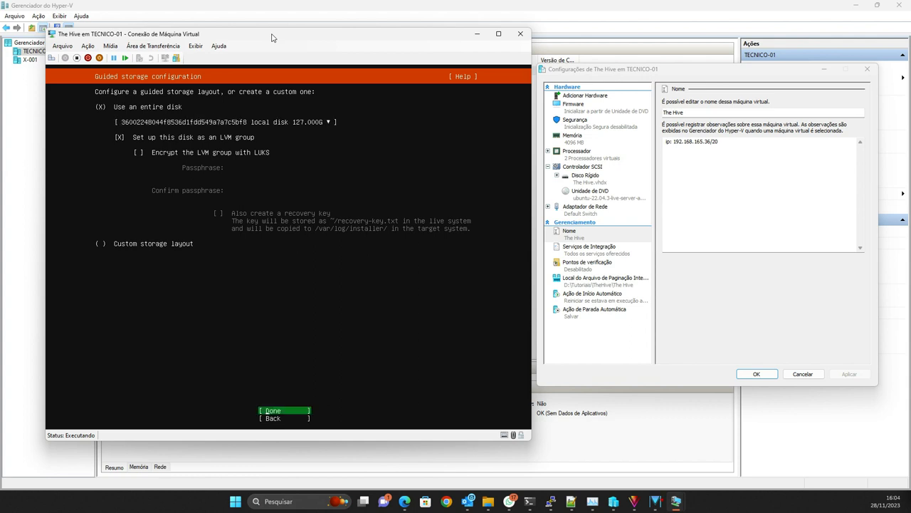
pyautogui.press('Return')
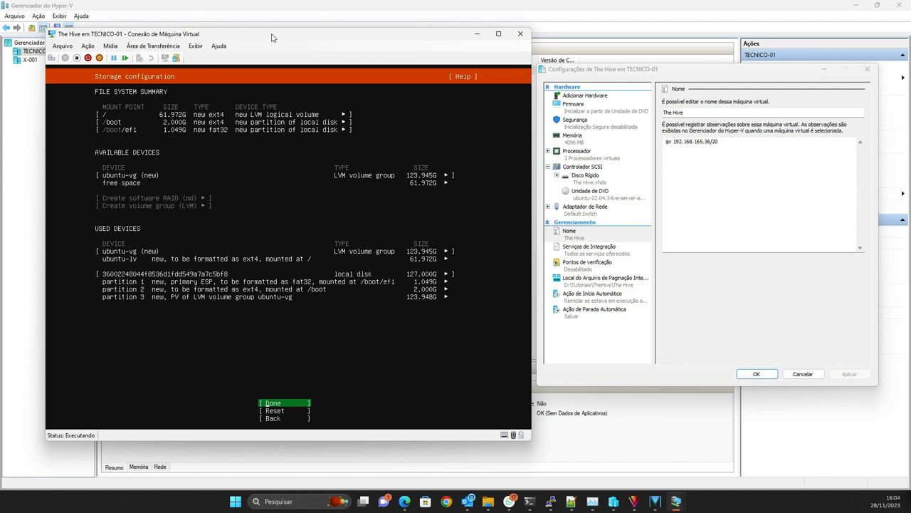
pyautogui.press('Return')
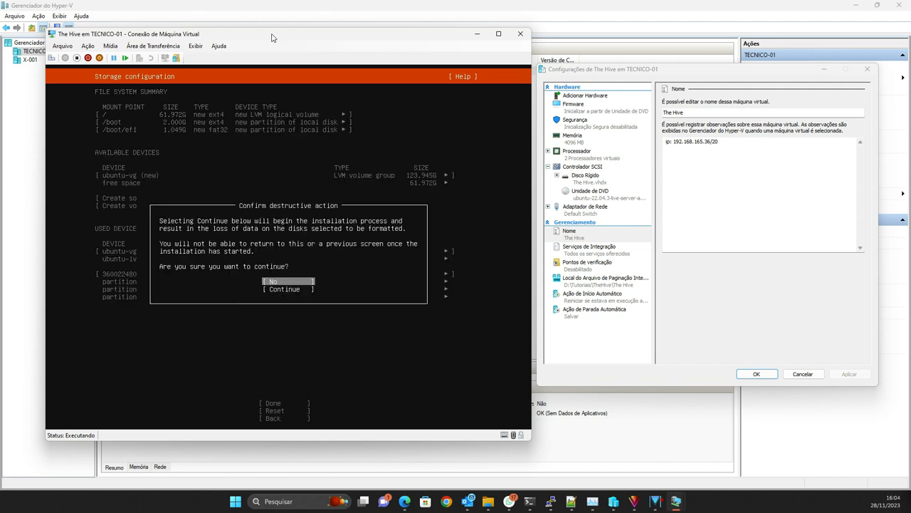
pyautogui.press('Down')
pyautogui.press('Return')
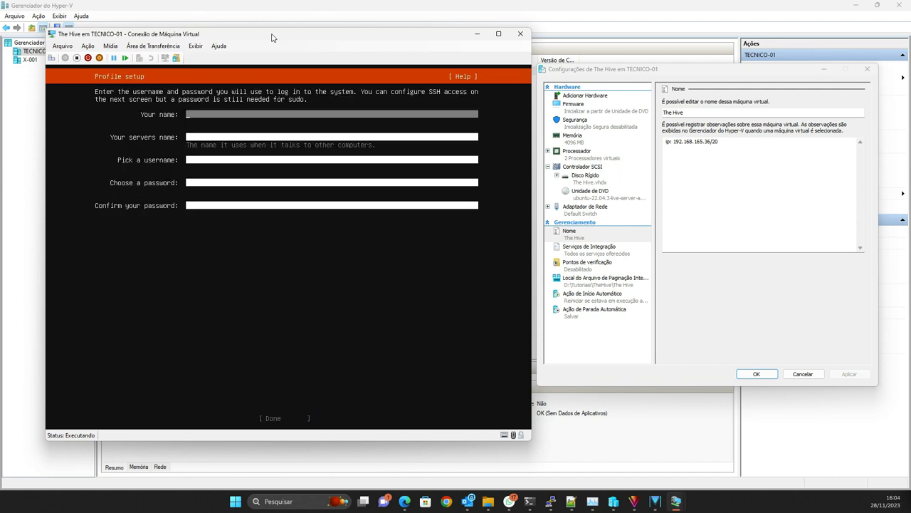
# Step: Enter the name thehive and the server name admad in Profile setup
pyautogui.write('thehive')
pyautogui.press('Tab')
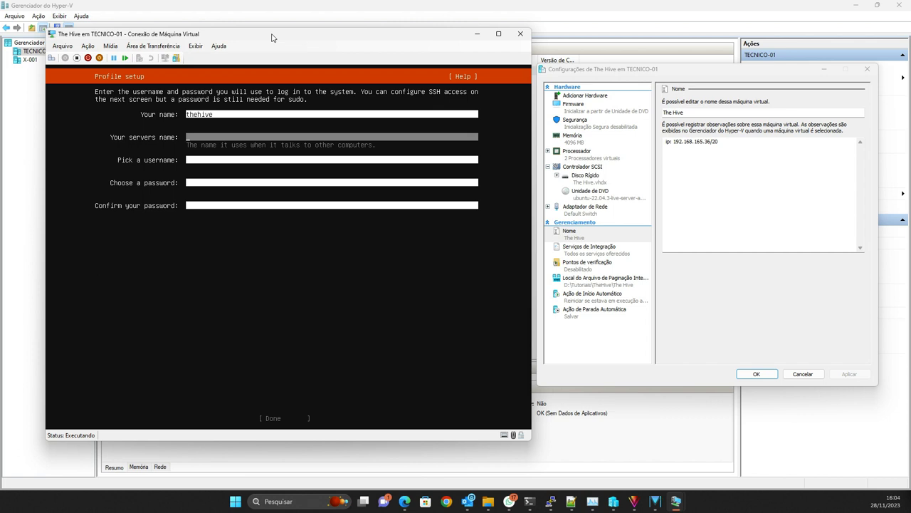
pyautogui.press('Tab')
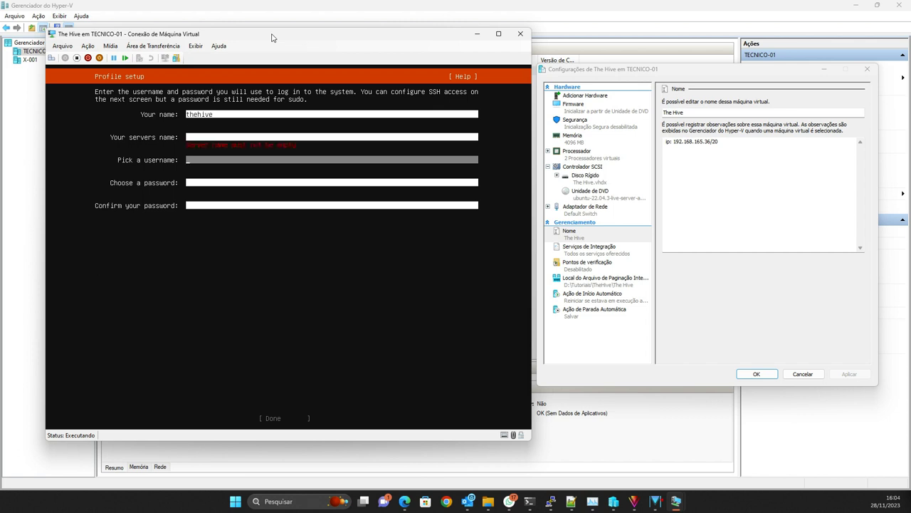
pyautogui.hotkey('shift', 'Tab')
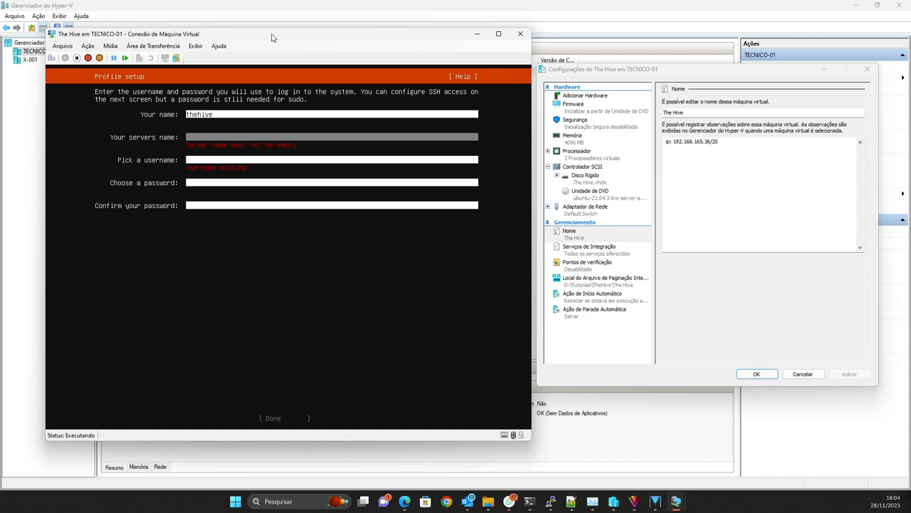
pyautogui.write('cpw')
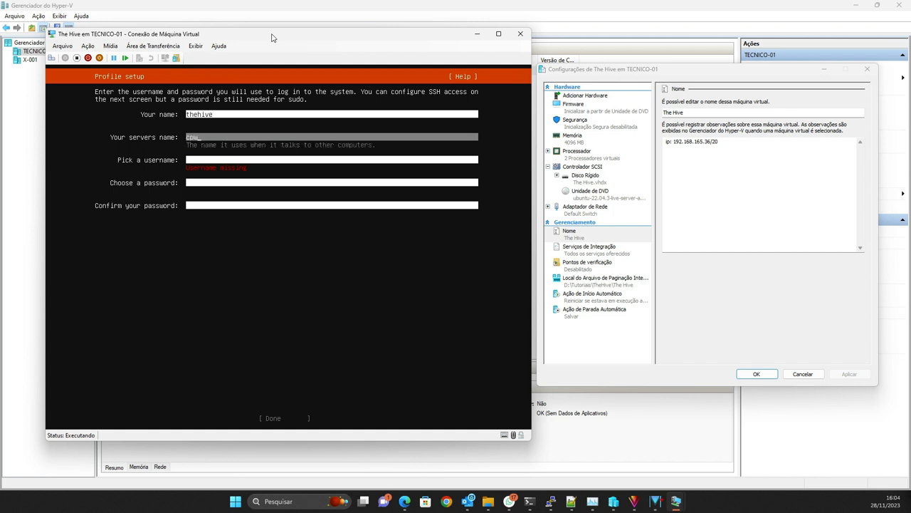
pyautogui.press('BackSpace')
pyautogui.press('BackSpace')
pyautogui.press('BackSpace')
pyautogui.write('admad')
pyautogui.press('Tab')
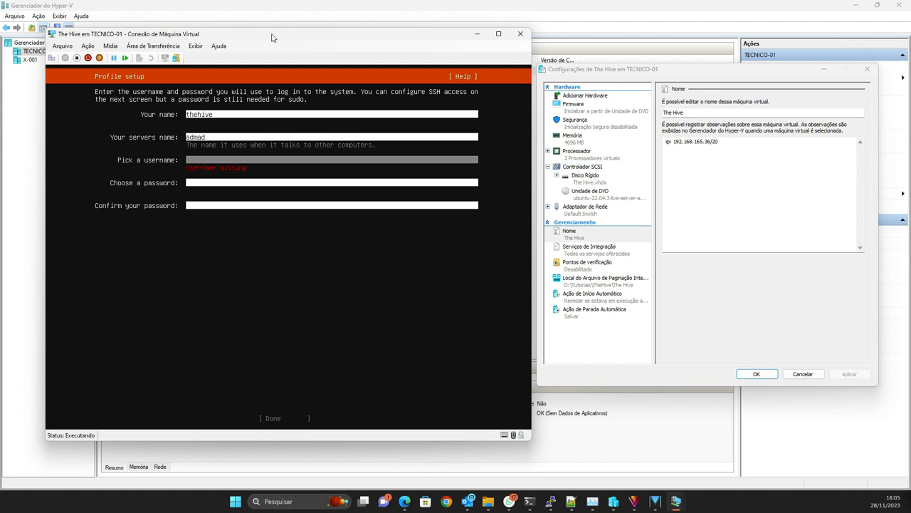
# Step: Enter the username thehive and type the account password twice
pyautogui.write('thehive')
pyautogui.press('Tab')
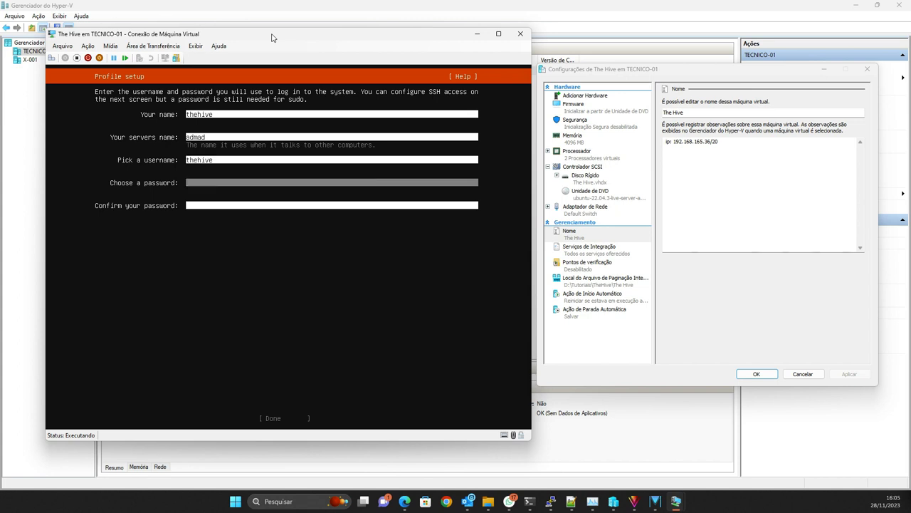
pyautogui.write('********')
pyautogui.press('Tab')
pyautogui.write('********')
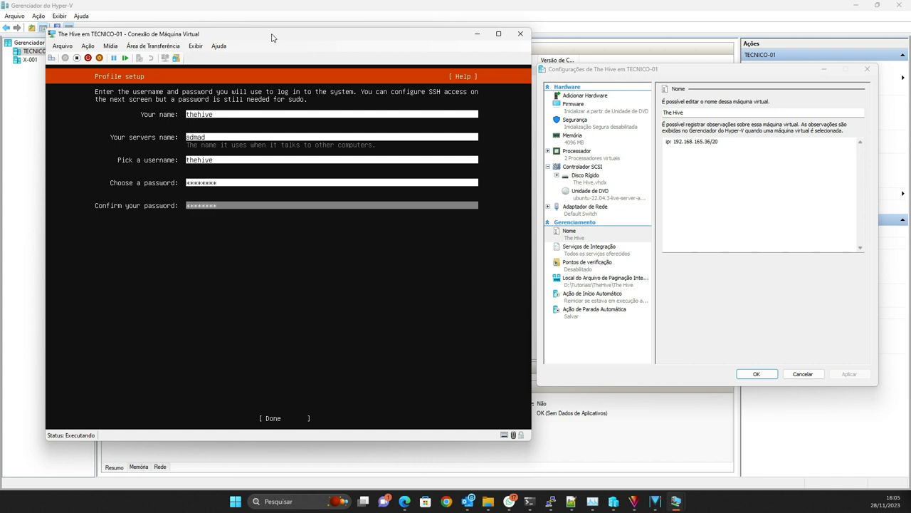
# Step: Add the login user and password lines to the VM notes beneath the IP entry
pyautogui.click(700, 171)
pyautogui.press('Return')
pyautogui.press('Return')
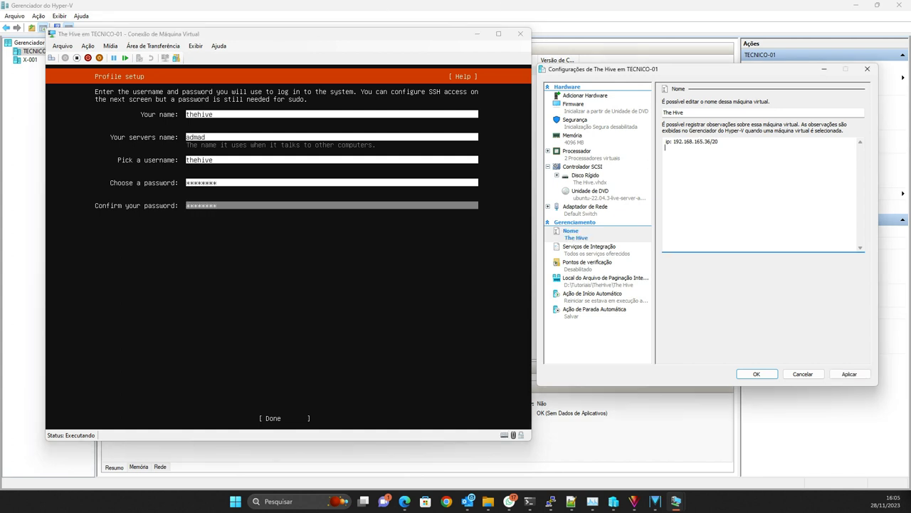
pyautogui.write('user:')
pyautogui.write(' thehive')
pyautogui.write('teste123')
pyautogui.write('pwd:')
# Step: Submit the completed profile in the installer console
pyautogui.click(282, 41)
pyautogui.press('Return')
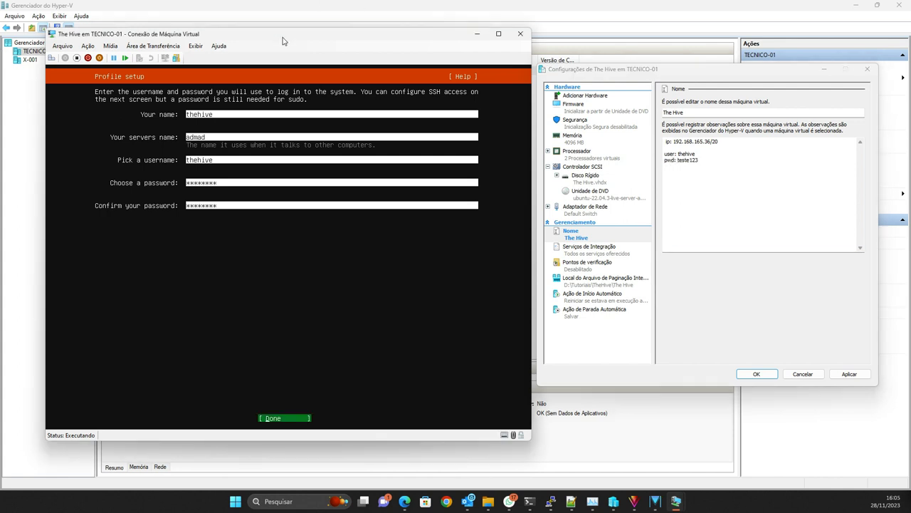
pyautogui.press('Return')
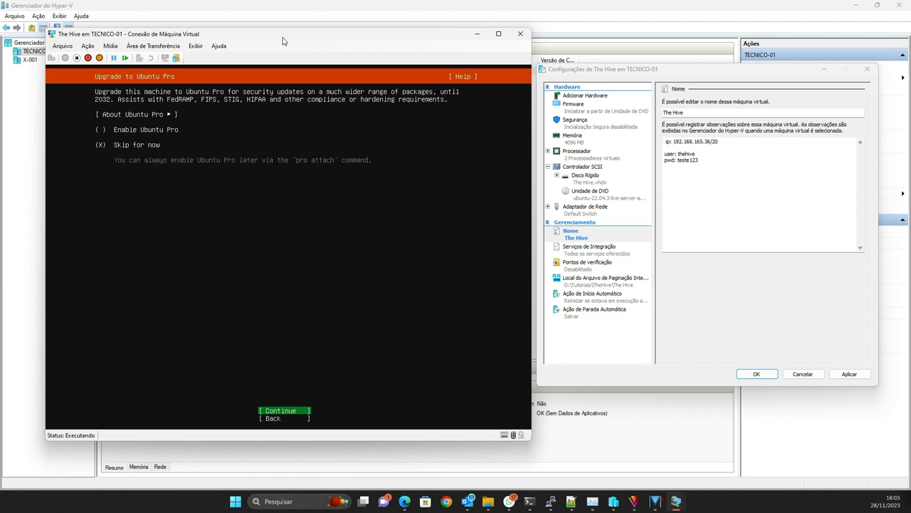
# Step: Skip Ubuntu Pro and enable installing the OpenSSH server
pyautogui.press('Return')
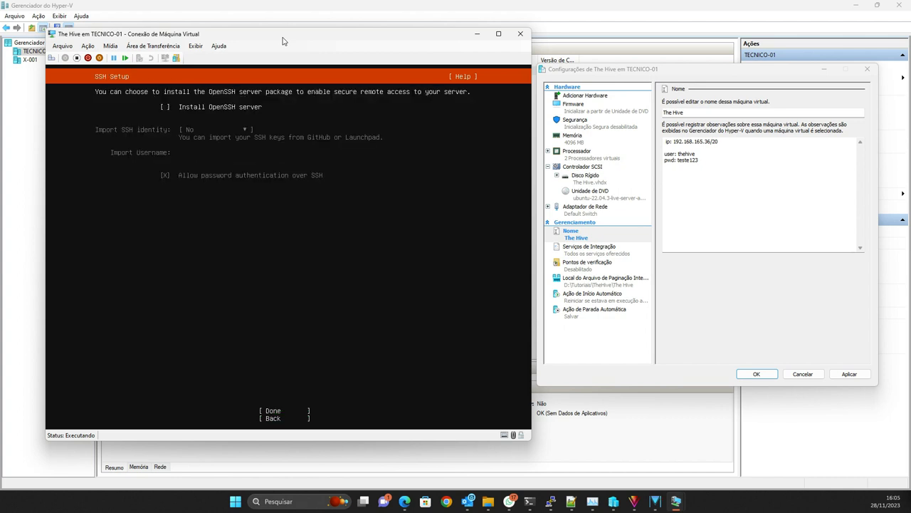
pyautogui.press('space')
pyautogui.press('Tab')
pyautogui.press('Tab')
pyautogui.press('Return')
# Step: Select the docker and powershell snaps and start the system installation
pyautogui.press('Down')
pyautogui.press('Down')
pyautogui.press('Down')
pyautogui.press('Down')
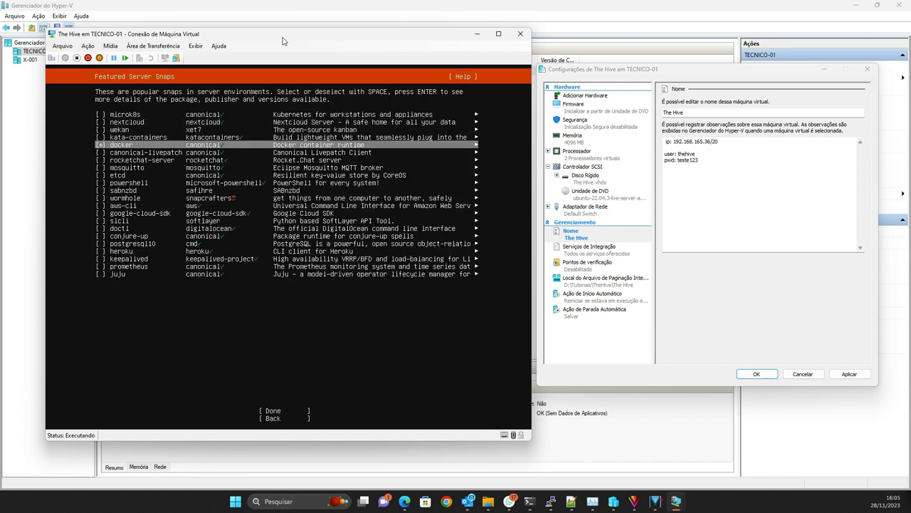
pyautogui.press('Down')
pyautogui.press('Down')
pyautogui.press('Down')
pyautogui.press('Down')
pyautogui.press('Down')
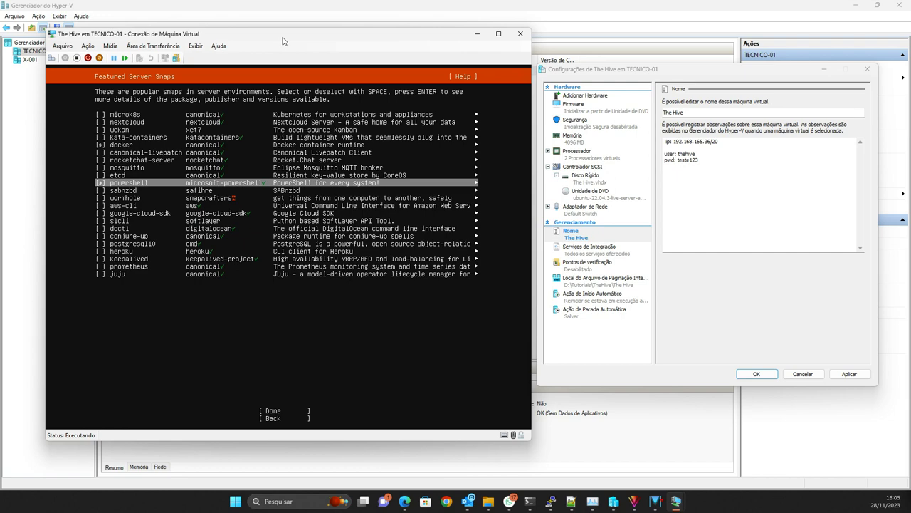
pyautogui.press('Tab')
pyautogui.press('Return')
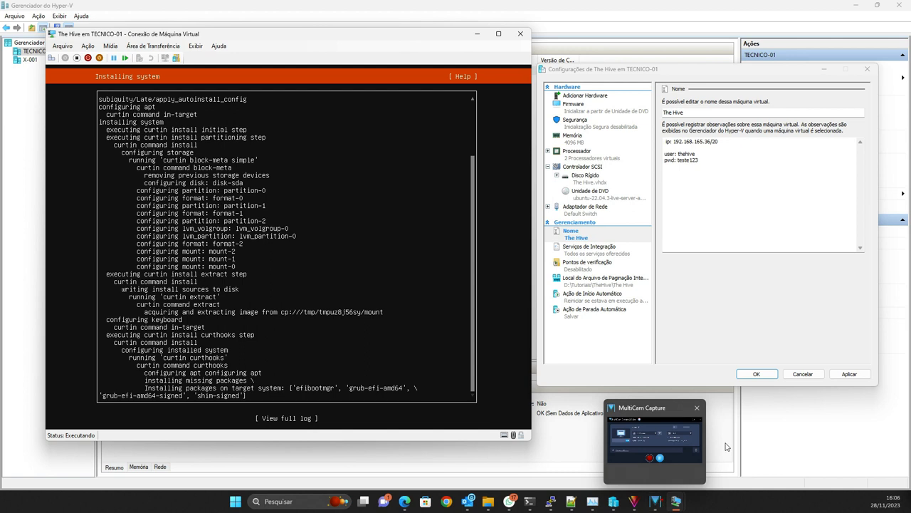
# Step: Reboot the newly installed Ubuntu system once installation completes
pyautogui.click(658, 500)
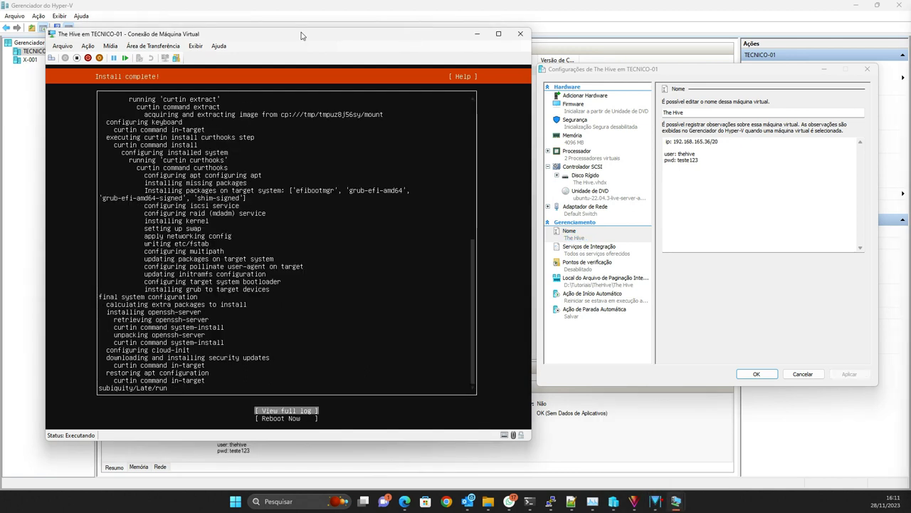
pyautogui.press('Down')
pyautogui.press('Return')
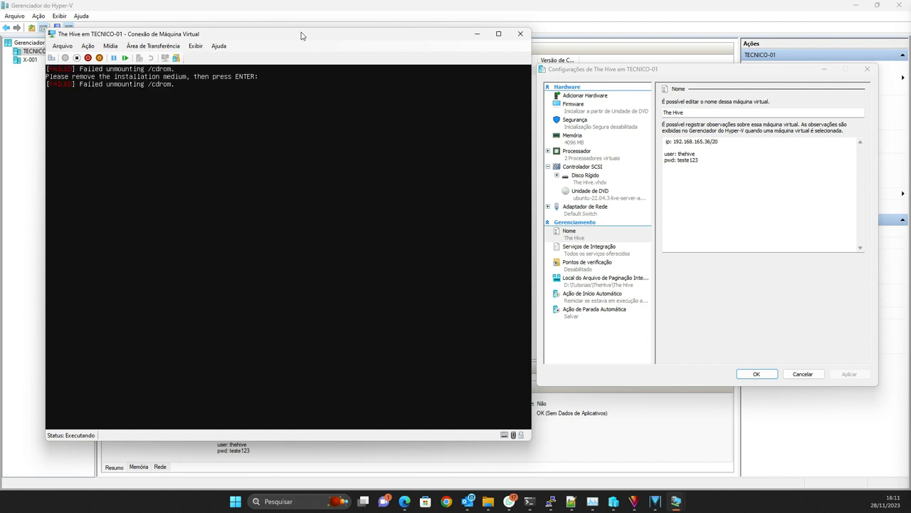
pyautogui.press('Return')
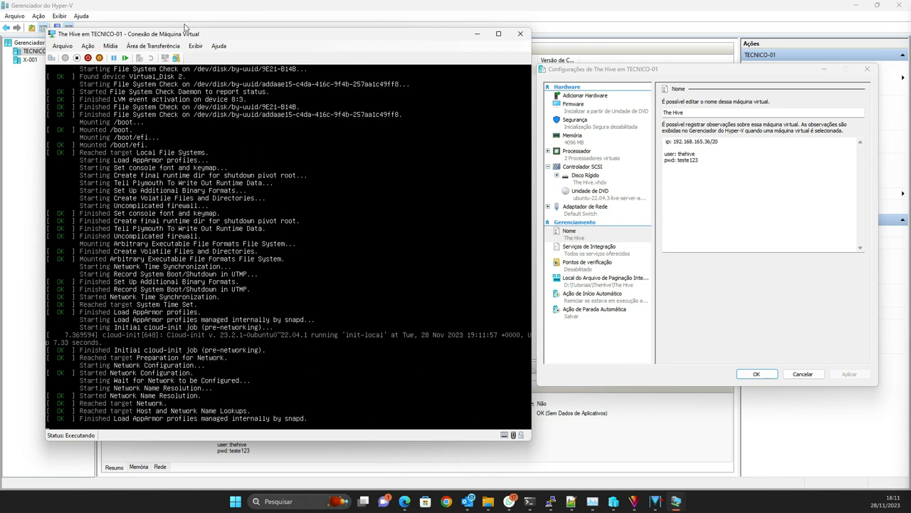
# Step: Load ubuntu-22.04.3-live-server-amd64.iso from Downloads into the VM's DVD drive
pyautogui.click(110, 45)
pyautogui.moveTo(153, 56)
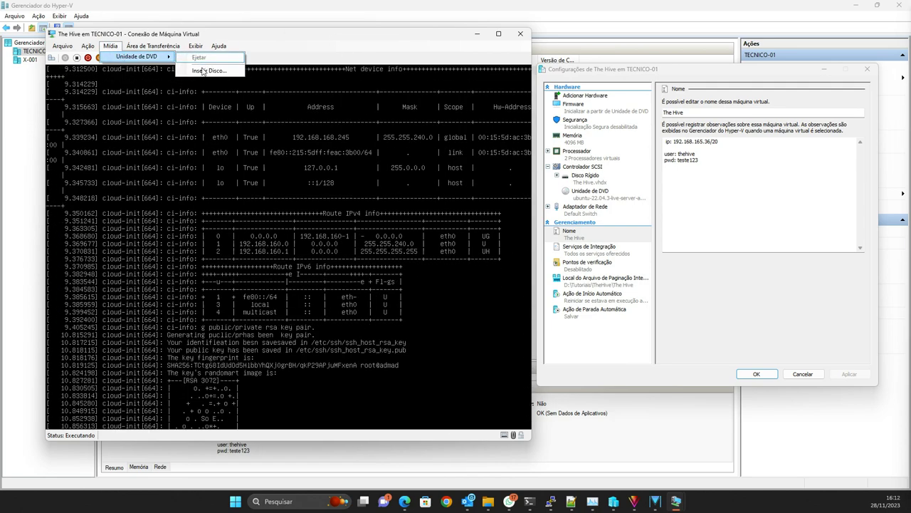
pyautogui.click(205, 70)
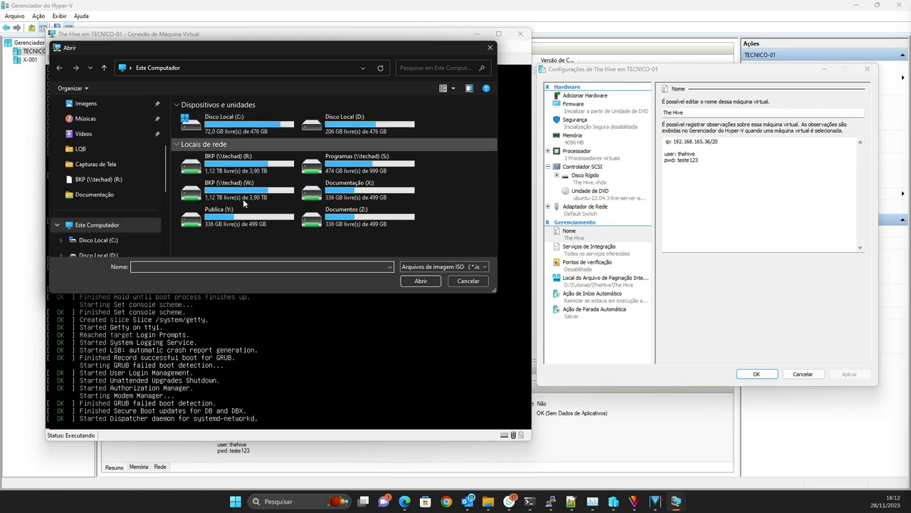
pyautogui.scroll(4, 140, 184)
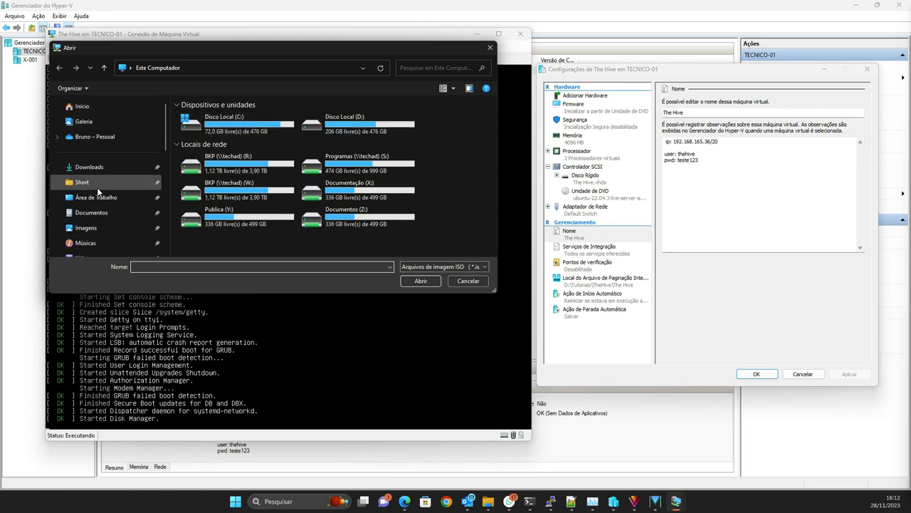
pyautogui.click(108, 166)
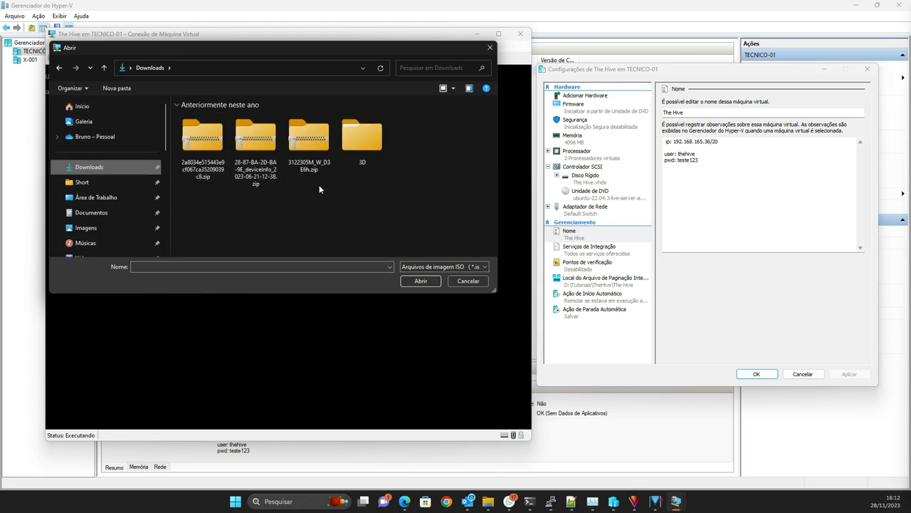
pyautogui.scroll(-2, 211, 206)
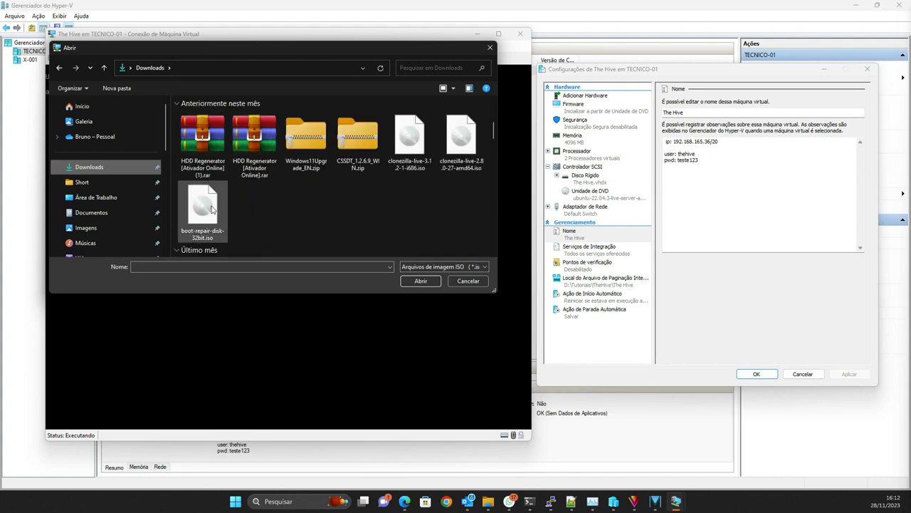
pyautogui.scroll(-3, 370, 188)
pyautogui.click(258, 141)
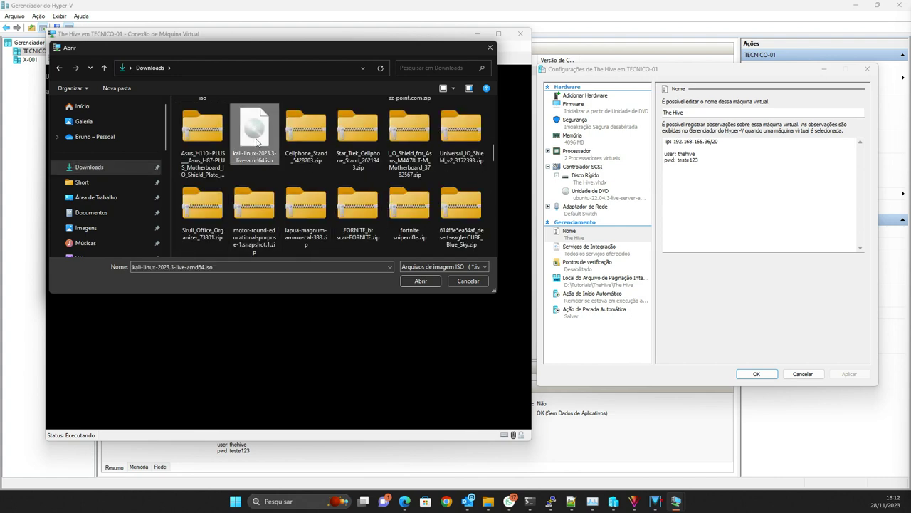
pyautogui.scroll(-5, 257, 142)
pyautogui.scroll(-5, 272, 206)
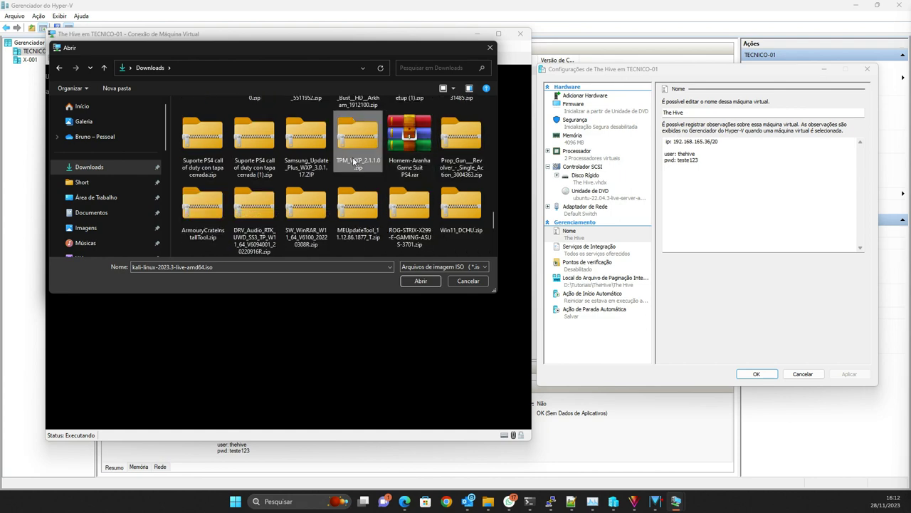
pyautogui.press('u')
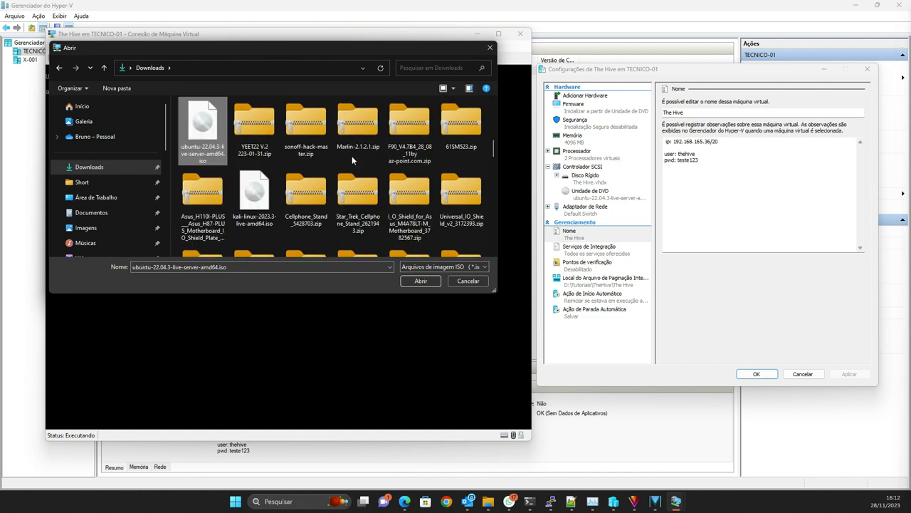
pyautogui.click(430, 280)
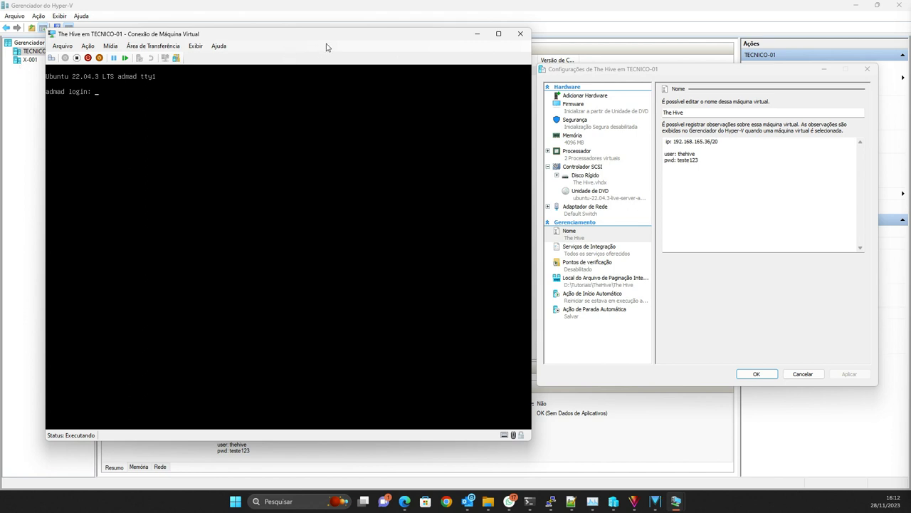
# Step: Log in at the admad console prompt and run sudo apt update
pyautogui.write('hehive')
pyautogui.press('Return')
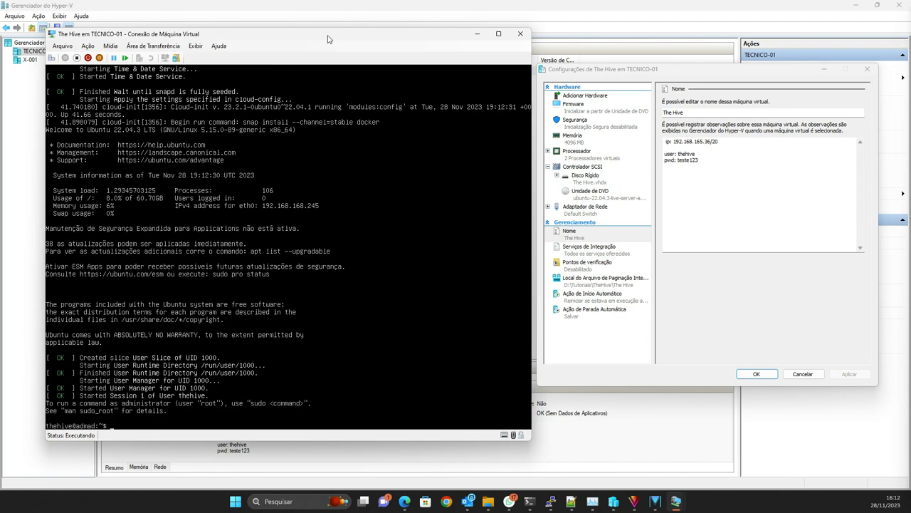
pyautogui.write('sudo apt update')
pyautogui.press('Return')
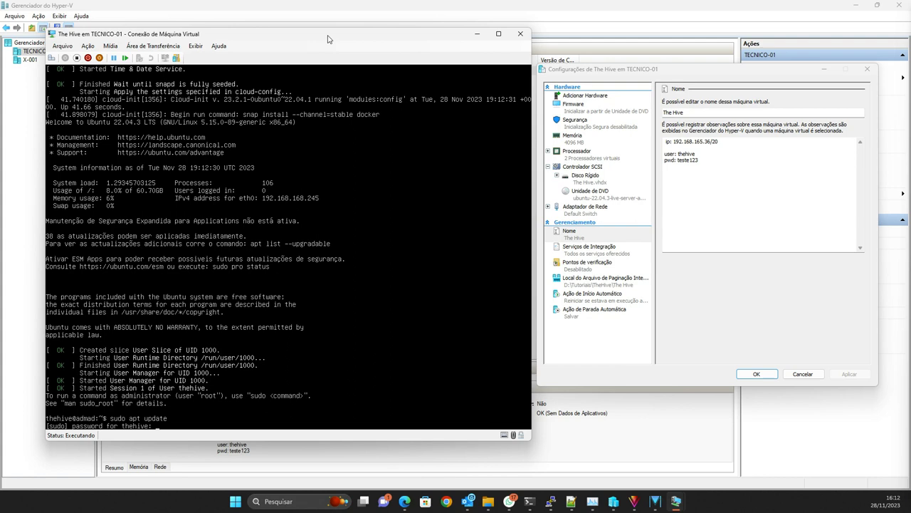
# Step: Enter the sudo password so the package lists refresh
pyautogui.write('teste123')
pyautogui.press('Return')
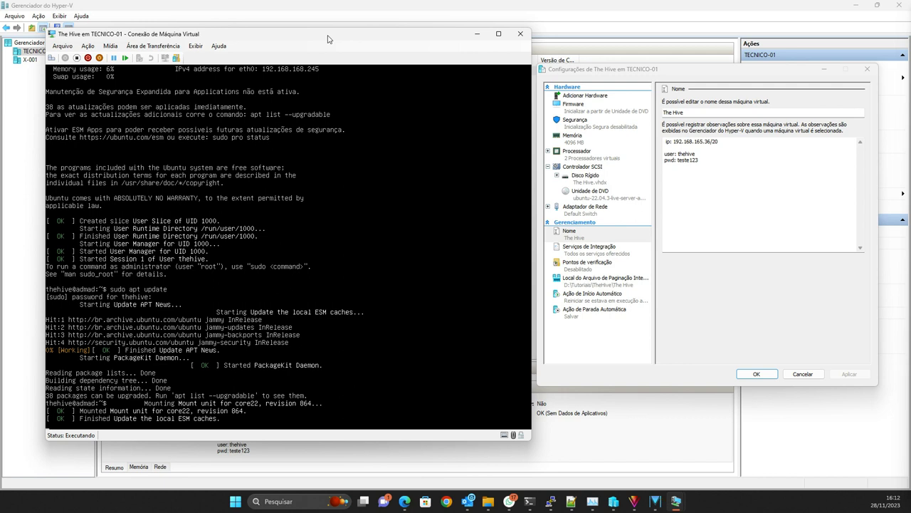
pyautogui.press('Return')
# Step: Run sudo apt upgrade, accept the 37 package upgrades, and restart the outdated services
pyautogui.press('Up')
pyautogui.press('BackSpace')
pyautogui.press('BackSpace')
pyautogui.press('BackSpace')
pyautogui.press('BackSpace')
pyautogui.write('grade')
pyautogui.press('Return')
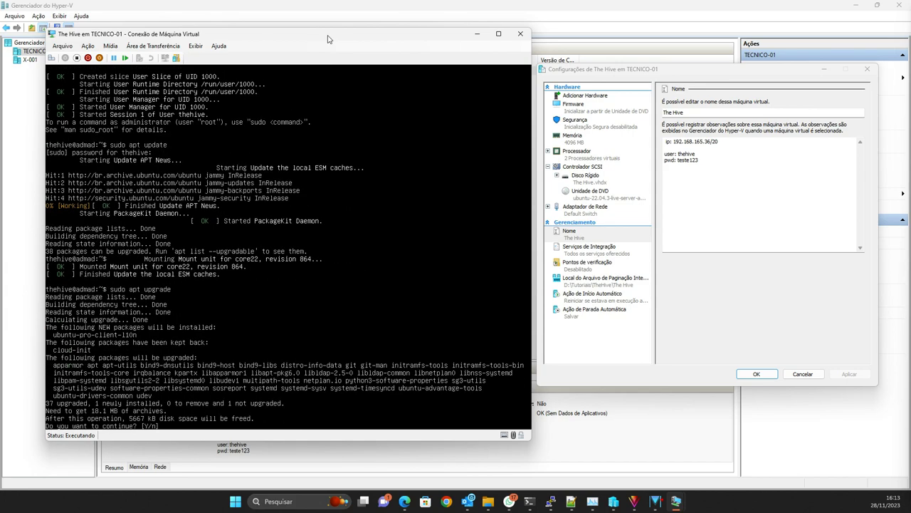
pyautogui.write('y')
pyautogui.press('Return')
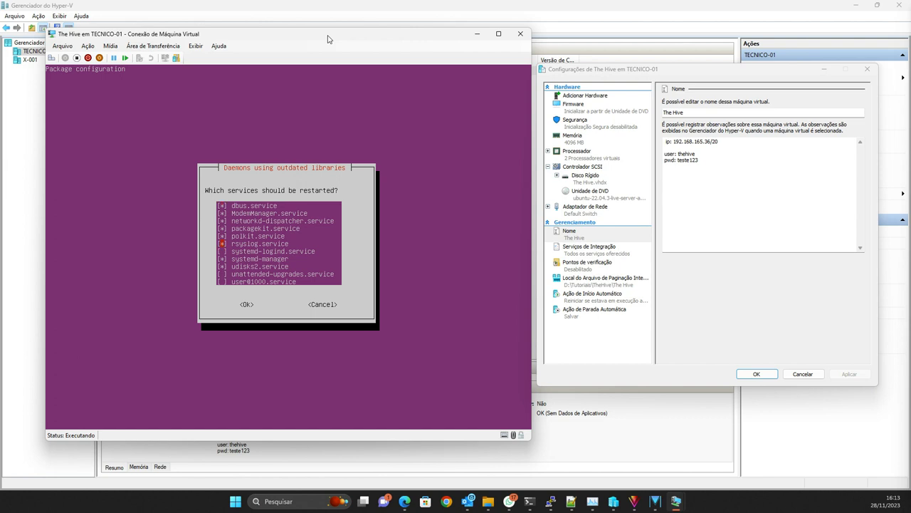
pyautogui.press('Tab')
pyautogui.press('Return')
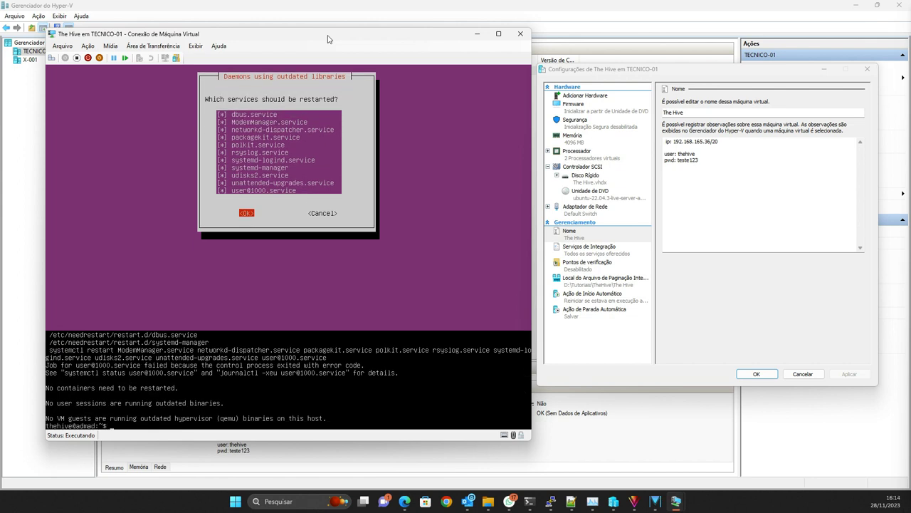
# Step: Install net-tools with sudo apt and run ifconfig to find eth0 at 192.168.168.245
pyautogui.press('Return')
pyautogui.press('Return')
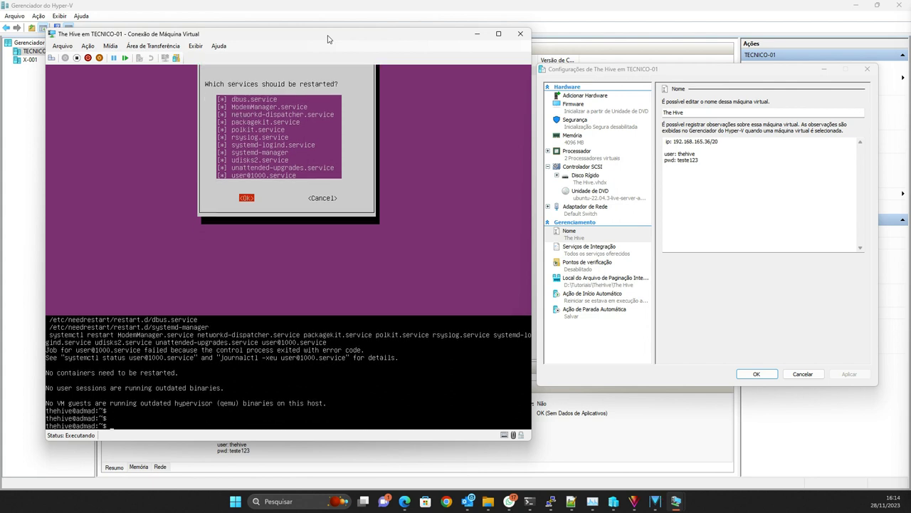
pyautogui.write('ifconfig')
pyautogui.press('Return')
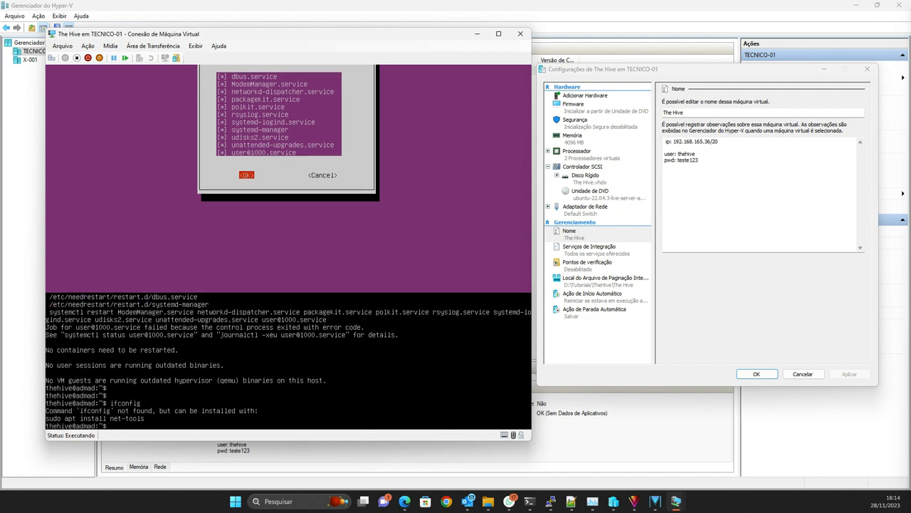
pyautogui.write('sudo apt')
pyautogui.write('install net-tools')
pyautogui.press('Return')
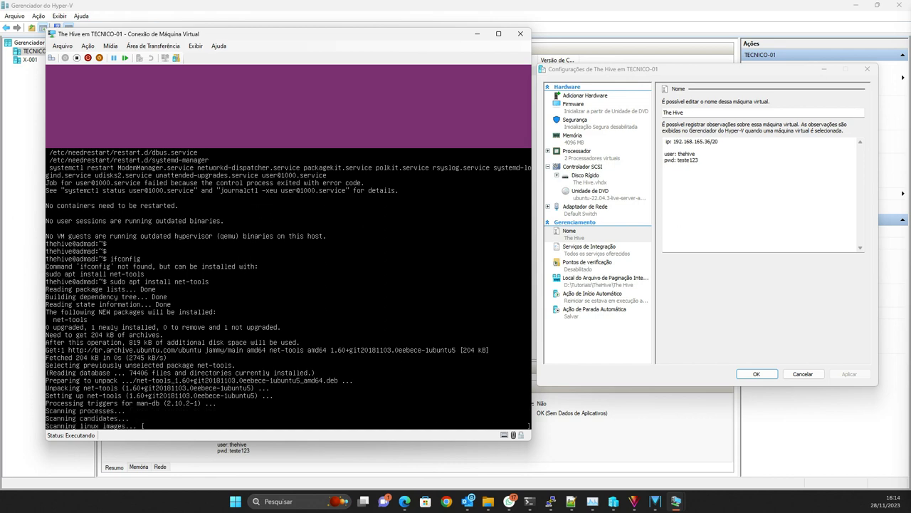
pyautogui.write('ifconfig')
pyautogui.press('Return')
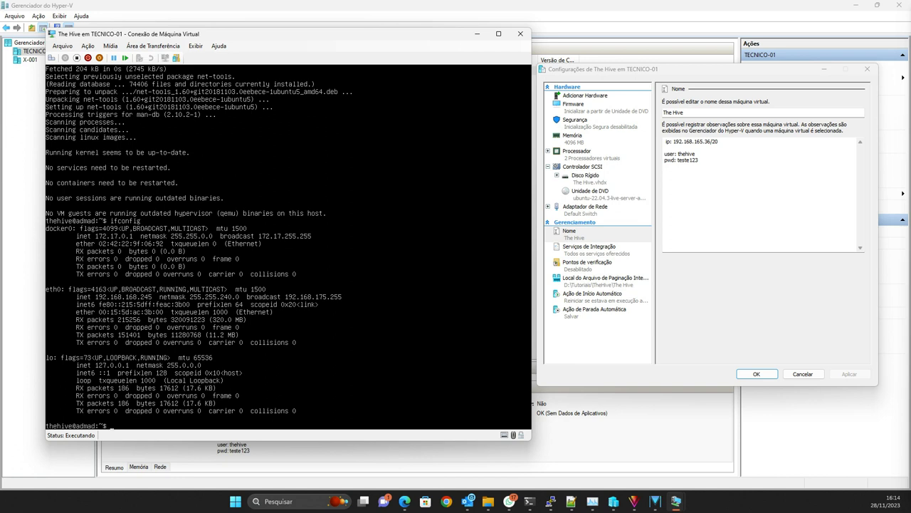
pyautogui.click(552, 502)
# Step: Start the saved PuTTY session to 192.168.168.245 and accept the VM's host key
pyautogui.rightClick(552, 502)
pyautogui.click(562, 411)
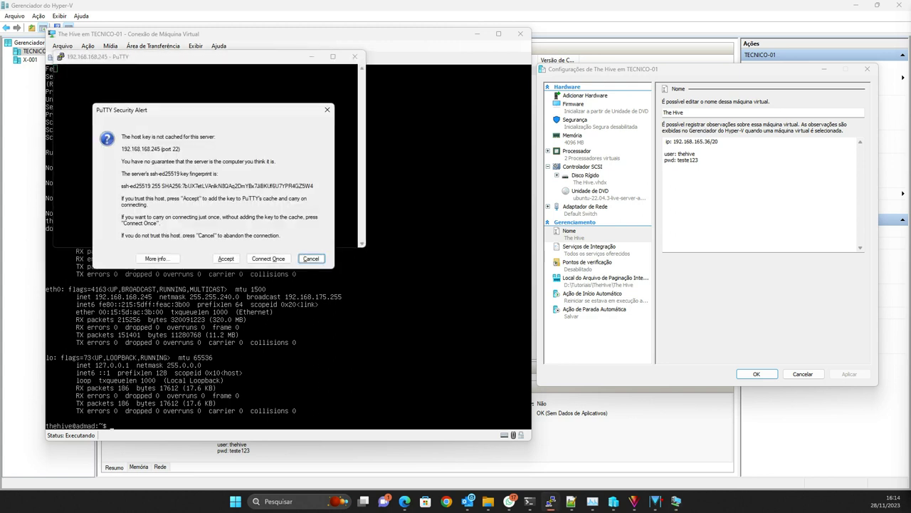
pyautogui.click(226, 258)
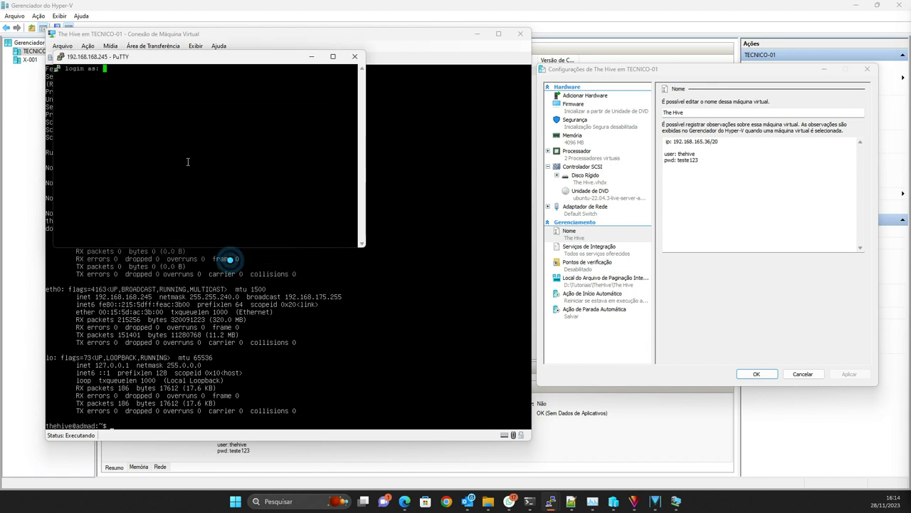
pyautogui.moveTo(141, 59); pyautogui.dragTo(450, 218)
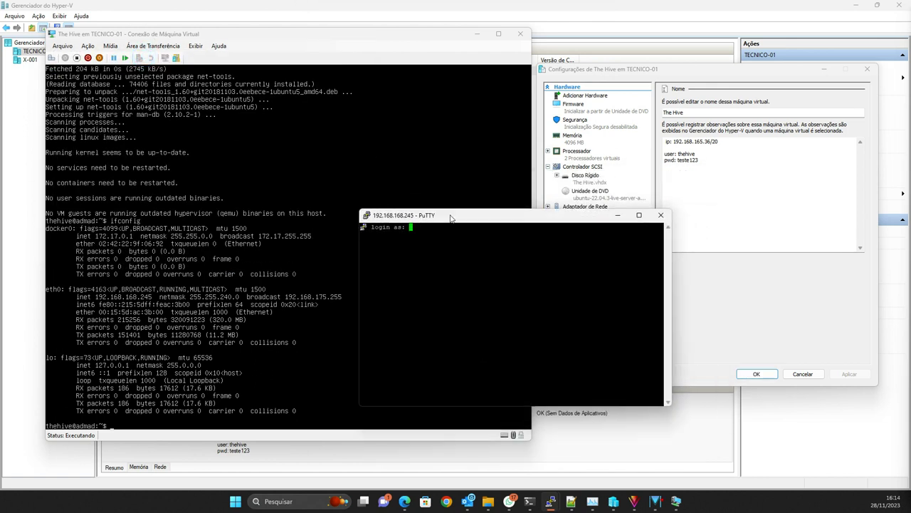
# Step: Log in to the SSH session as thehive with the account password
pyautogui.write('thehive')
pyautogui.press('Return')
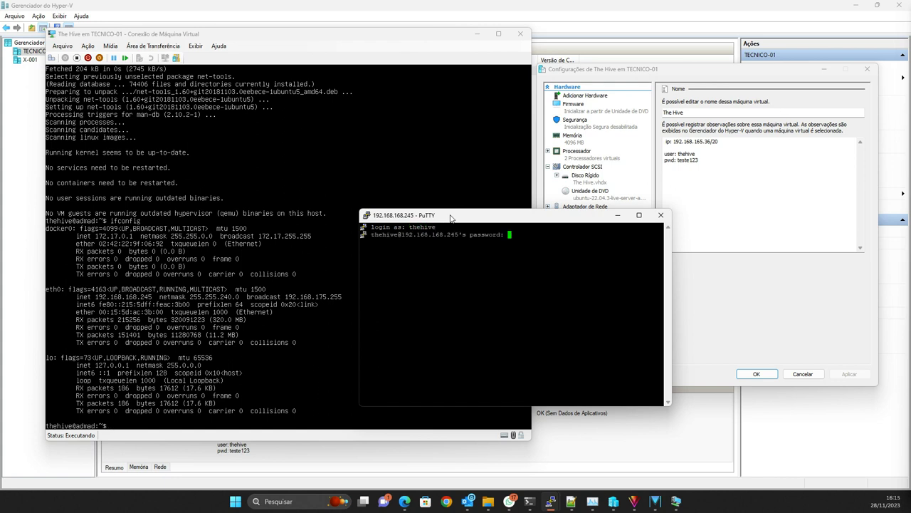
pyautogui.press('Return')
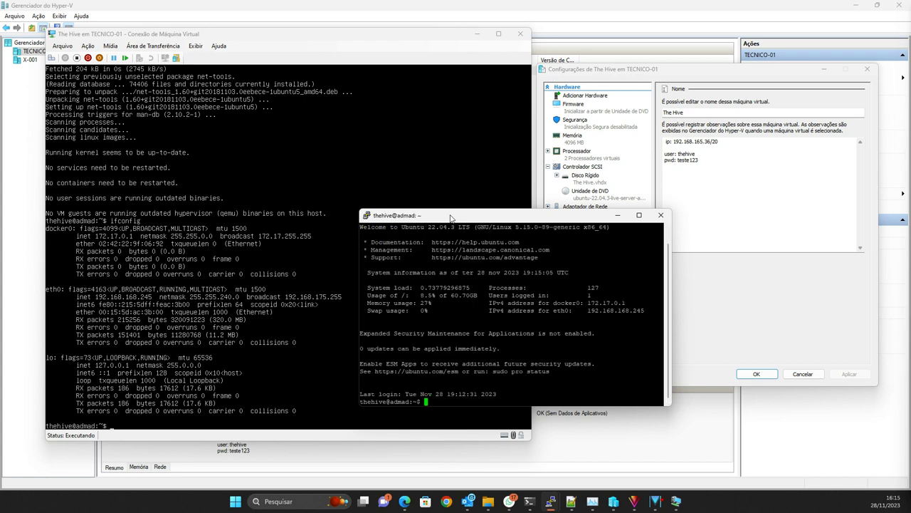
pyautogui.moveTo(420, 219); pyautogui.dragTo(271, 160)
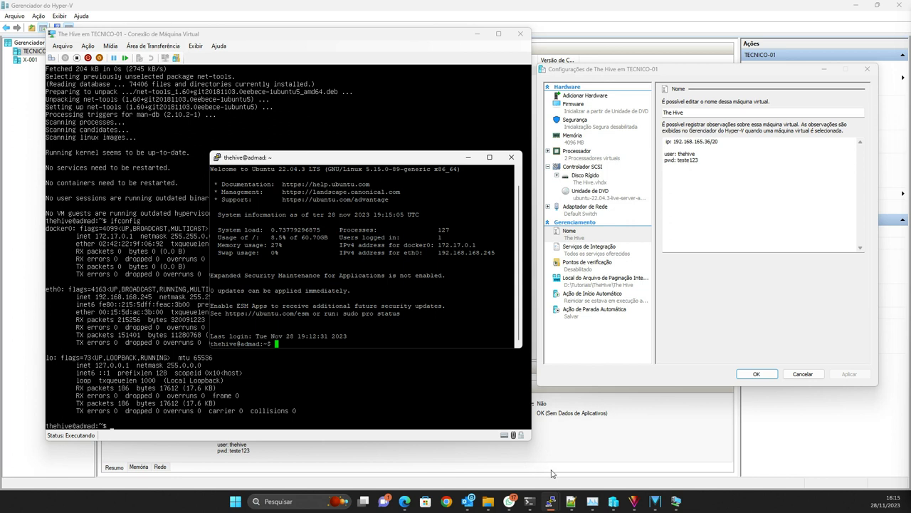
# Step: Paste the copied apt-get install command and run it with sudo
pyautogui.click(571, 502)
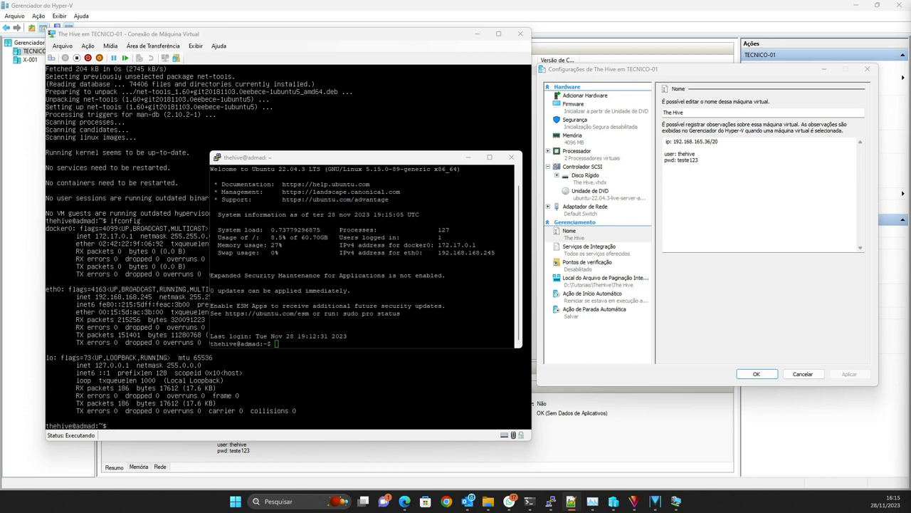
pyautogui.rightClick(365, 314)
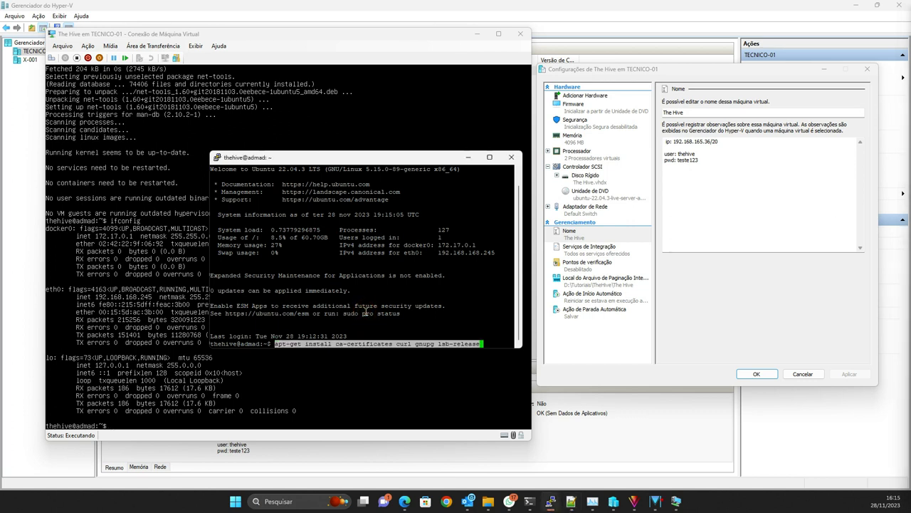
pyautogui.press('Home')
pyautogui.write('sudo')
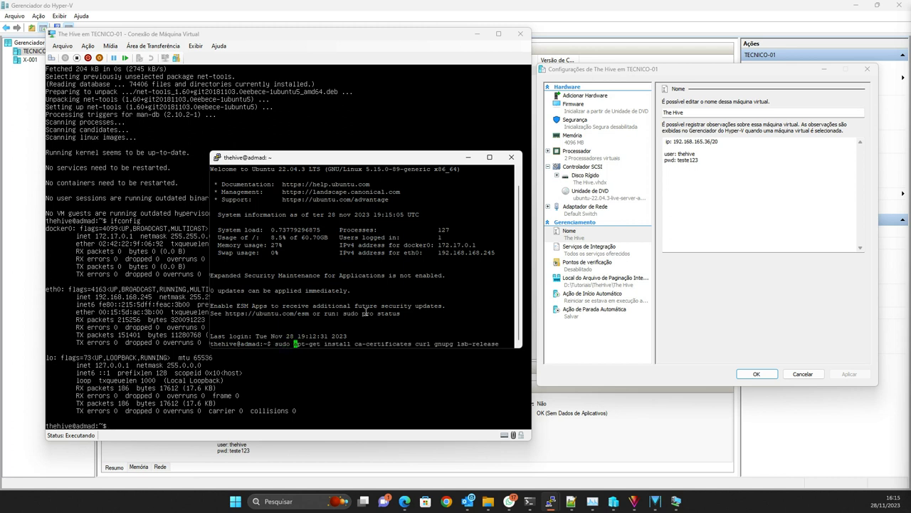
pyautogui.press('Return')
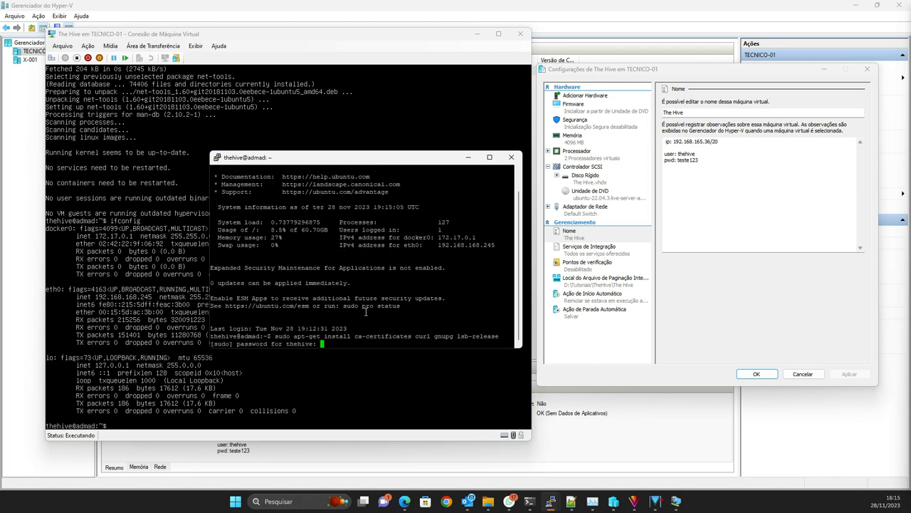
pyautogui.press('Return')
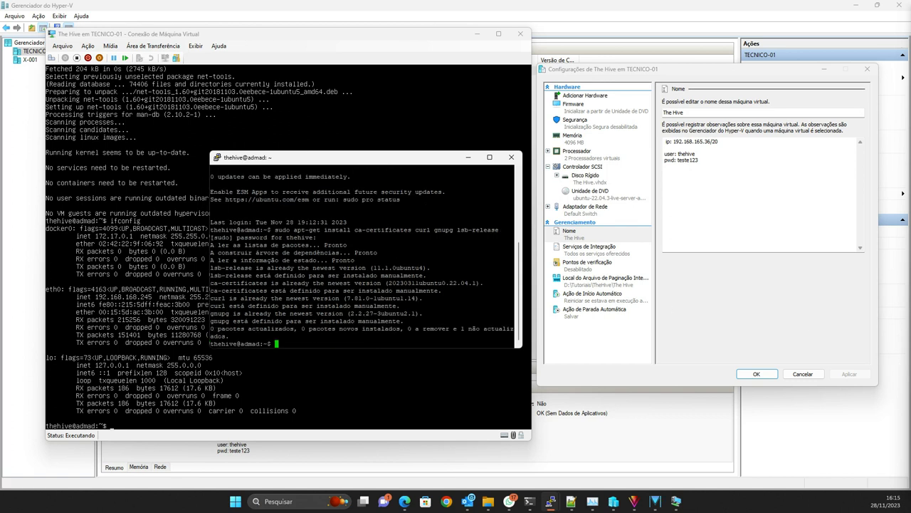
# Step: Run the pasted Docker keyring and docker.list repository commands, then paste the apt-get update command
pyautogui.click(571, 502)
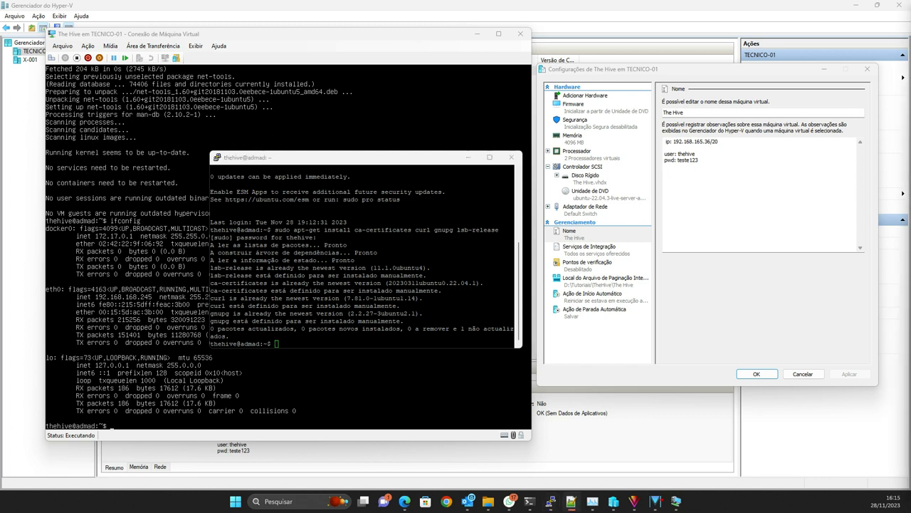
pyautogui.rightClick(354, 291)
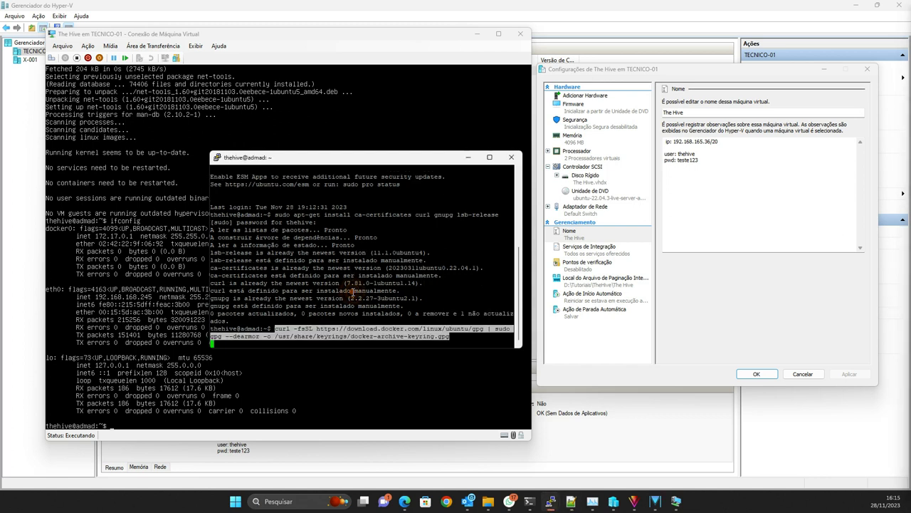
pyautogui.press('Return')
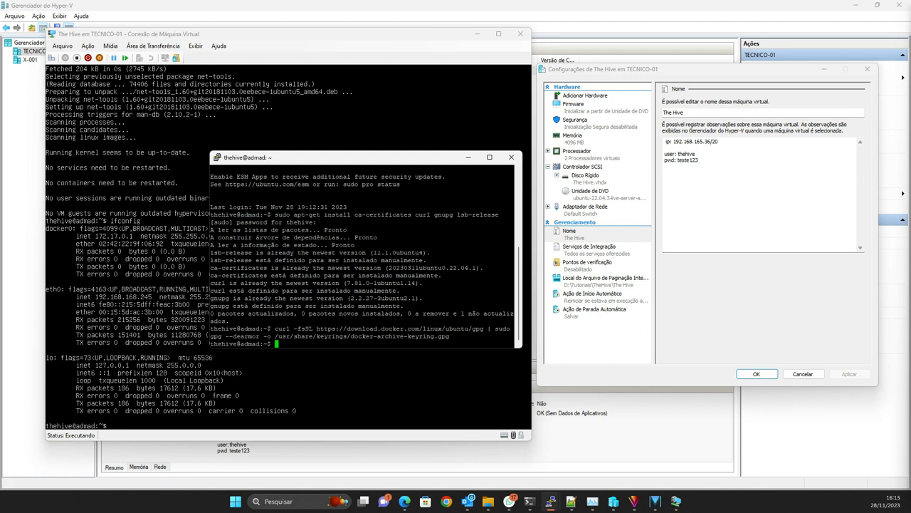
pyautogui.click(571, 501)
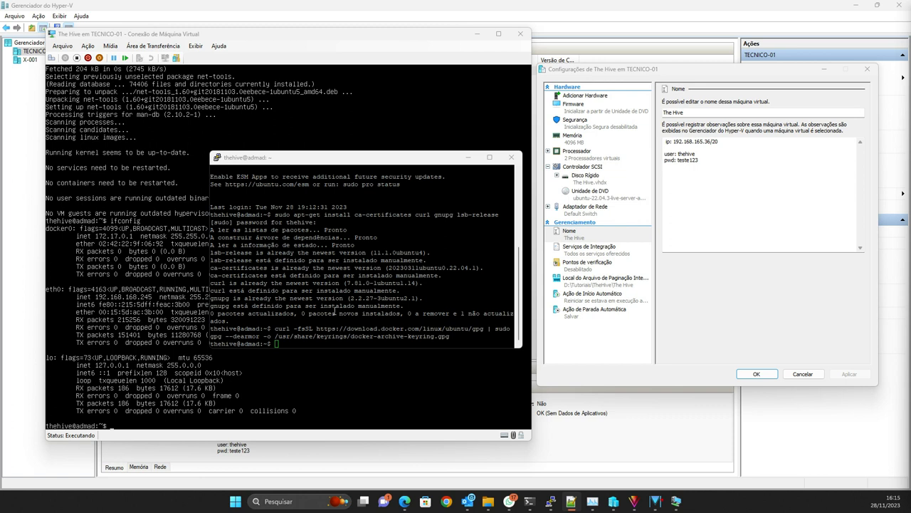
pyautogui.rightClick(302, 308)
pyautogui.press('Return')
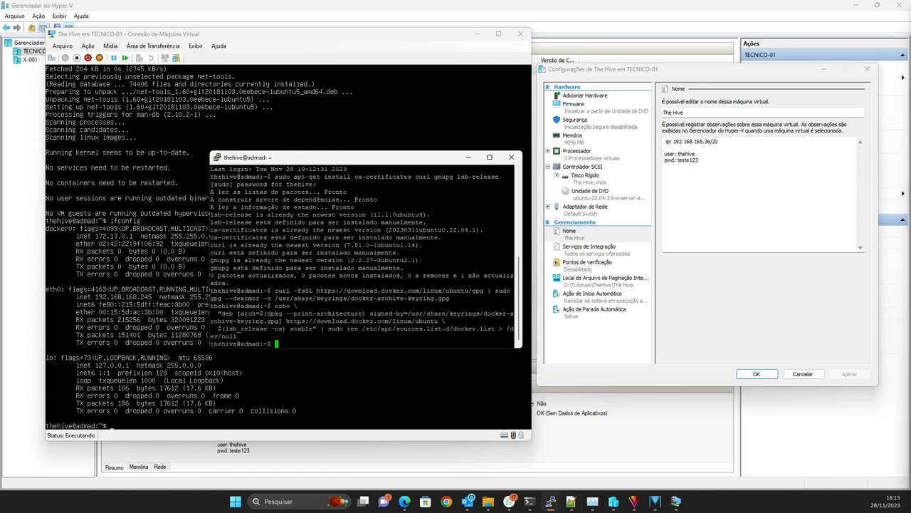
pyautogui.click(570, 502)
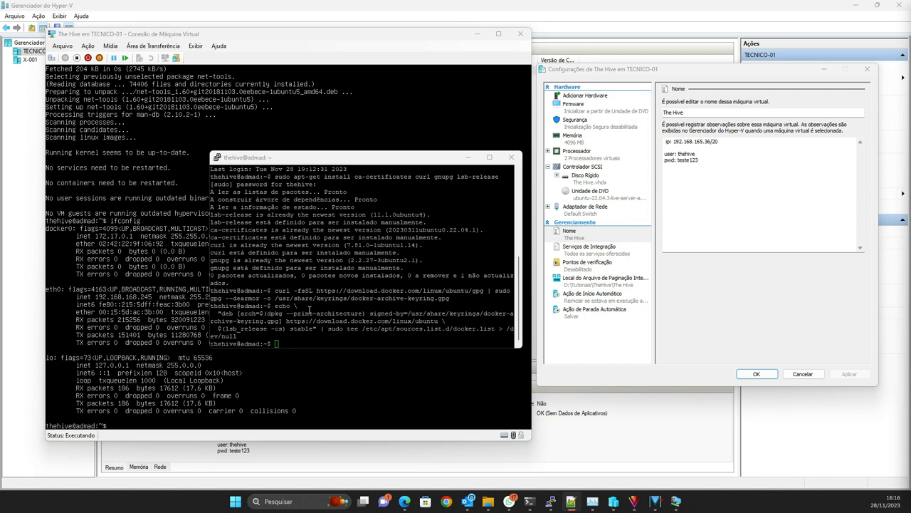
pyautogui.rightClick(310, 313)
# Step: Run apt-get update, the docker-ce install and the docker status check without sudo; they fail on permissions
pyautogui.press('Return')
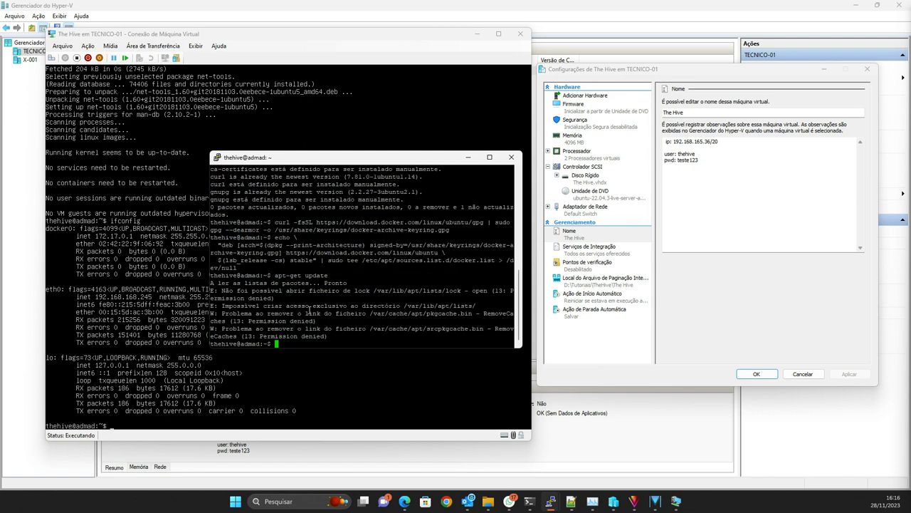
pyautogui.hotkey('alt', 'Tab')
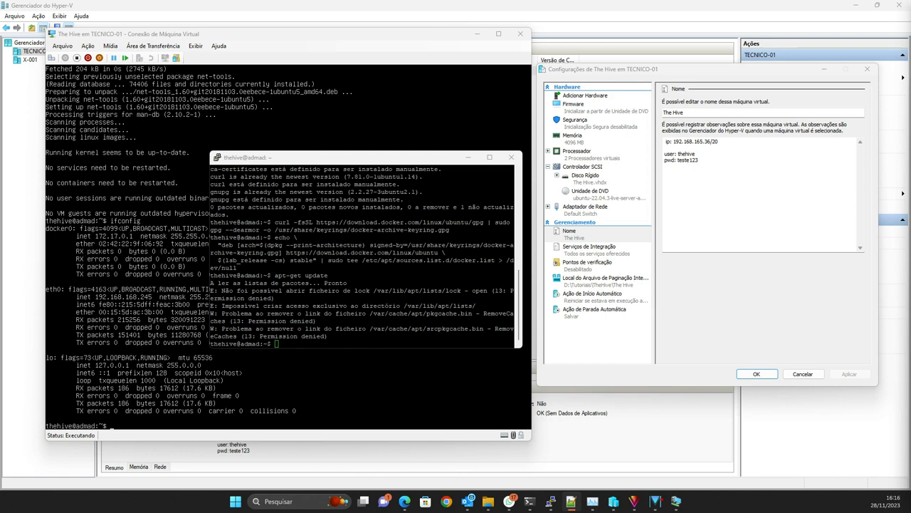
pyautogui.rightClick(336, 289)
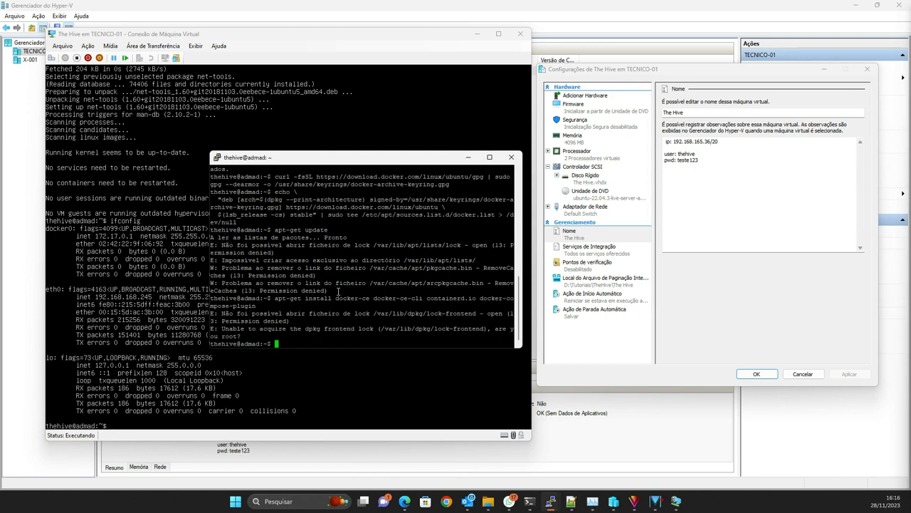
pyautogui.hotkey('alt', 'Tab')
pyautogui.rightClick(337, 309)
pyautogui.press('Return')
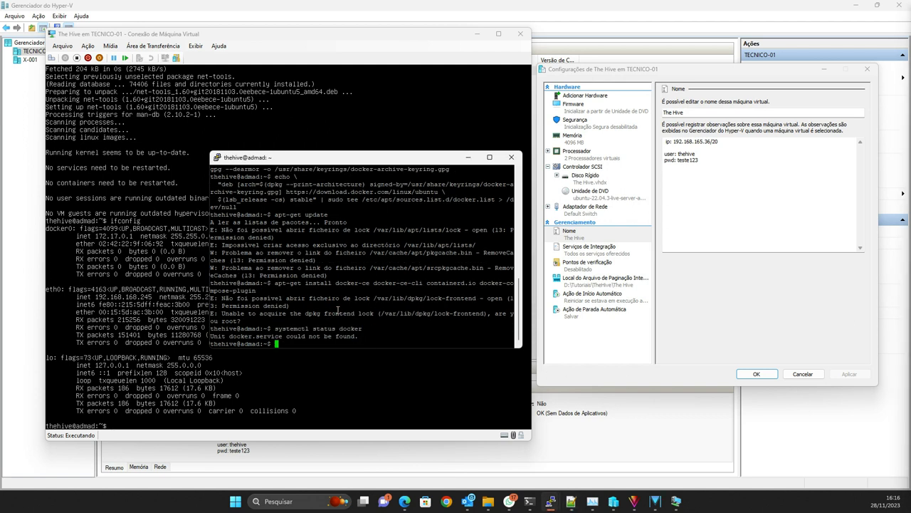
# Step: Rerun apt-get update with sudo so Docker's jammy repository loads, then re-paste the docker-ce install command
pyautogui.press('Up')
pyautogui.press('Up')
pyautogui.press('Up')
pyautogui.press('Home')
pyautogui.write('sudo')
pyautogui.press('Return')
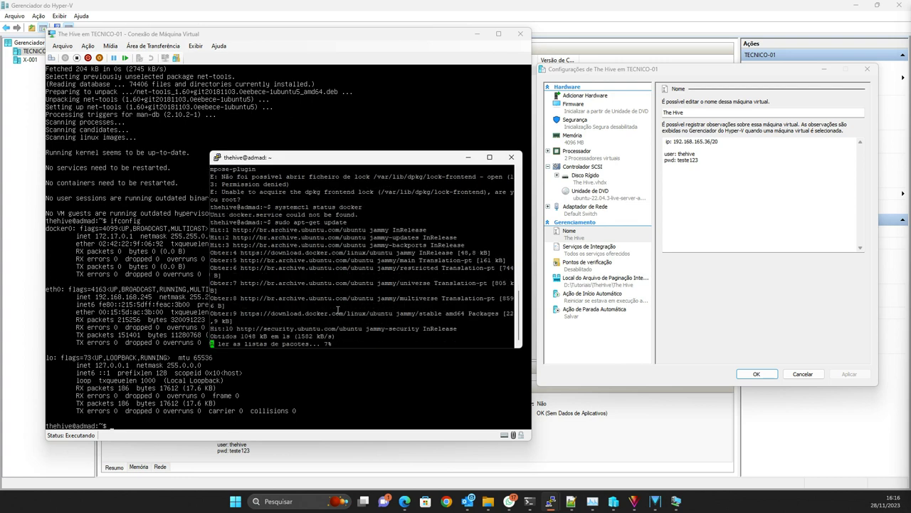
pyautogui.rightClick(338, 310)
# Step: Install docker-ce with sudo, answering S, and confirm with systemctl status docker that it is active (running)
pyautogui.press('Home')
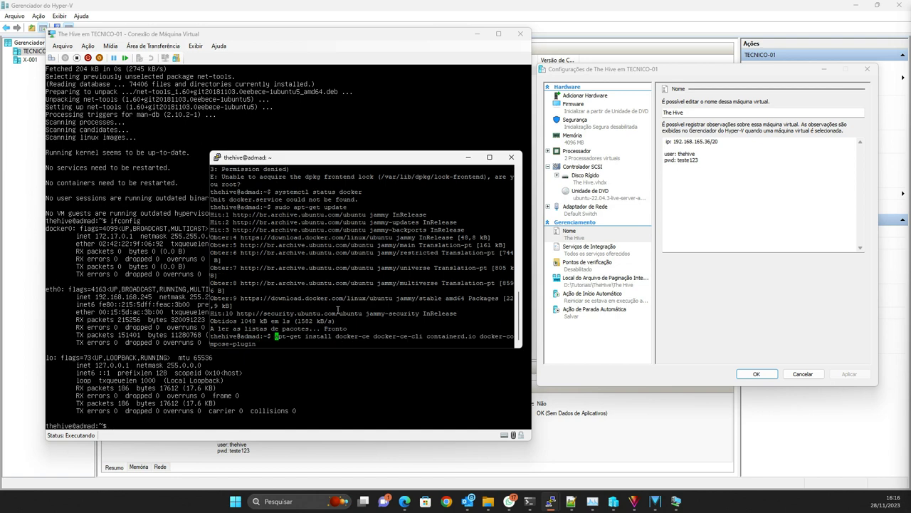
pyautogui.write('sudo')
pyautogui.press('Return')
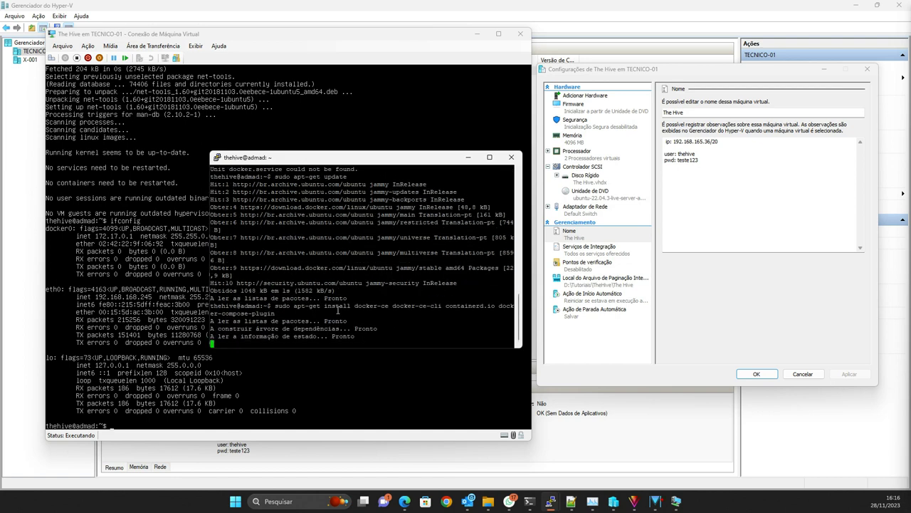
pyautogui.write('s')
pyautogui.press('Return')
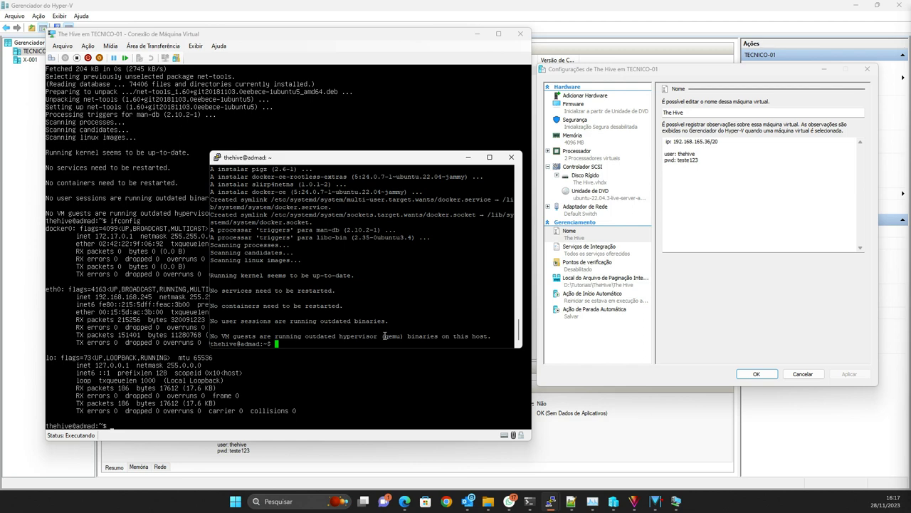
pyautogui.write('systemctl status docker')
pyautogui.press('Return')
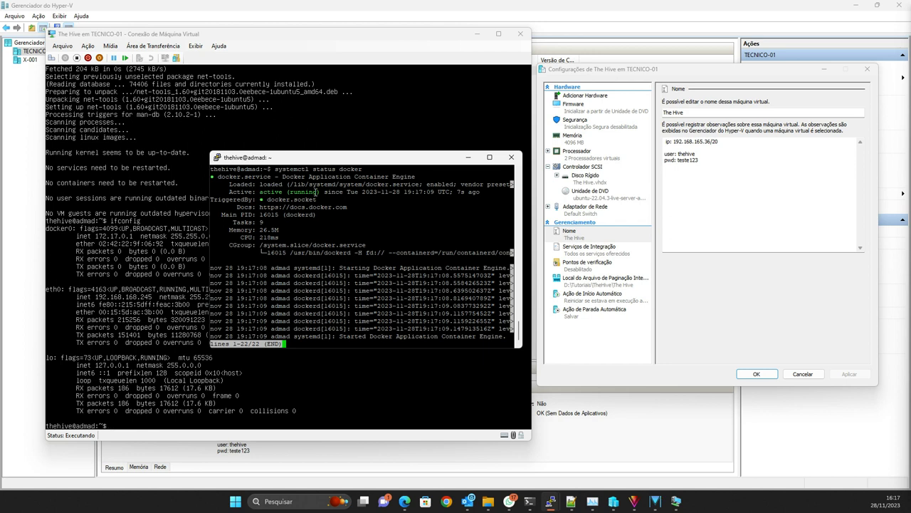
pyautogui.press('q')
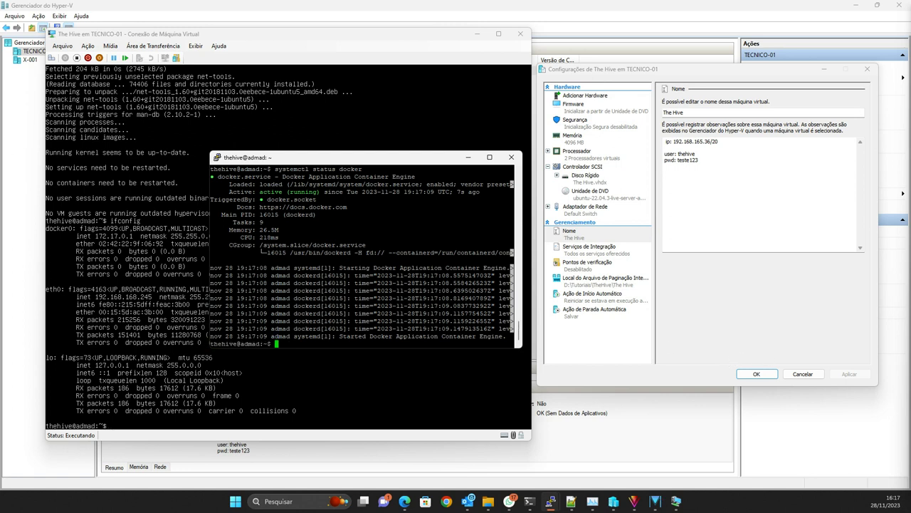
# Step: Bring up the Docker Hub strangebee/thehive Tags page showing tag 5.2.8-1
pyautogui.click(571, 502)
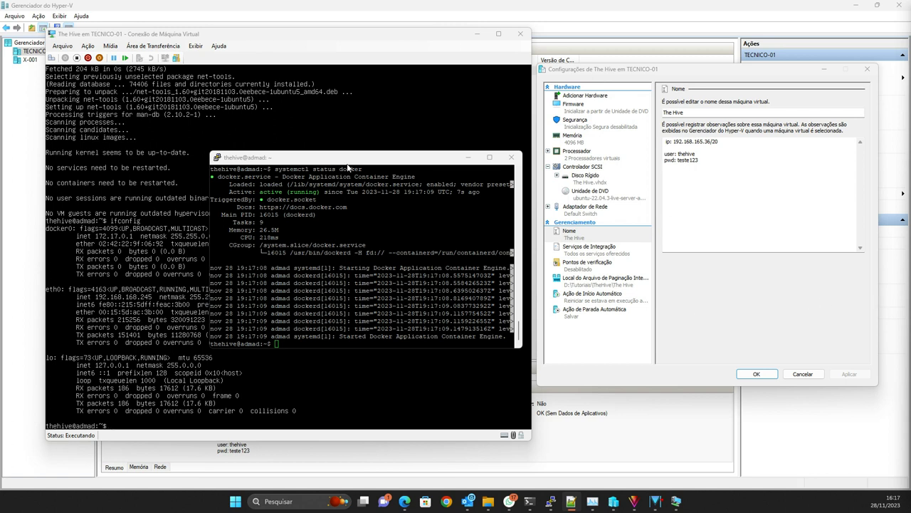
pyautogui.moveTo(406, 503)
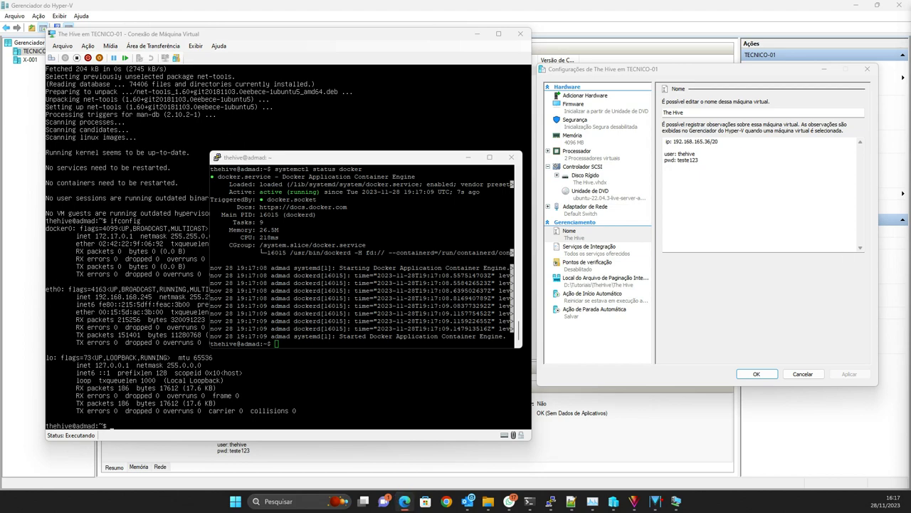
pyautogui.click(404, 501)
pyautogui.moveTo(790, 35); pyautogui.dragTo(467, 3)
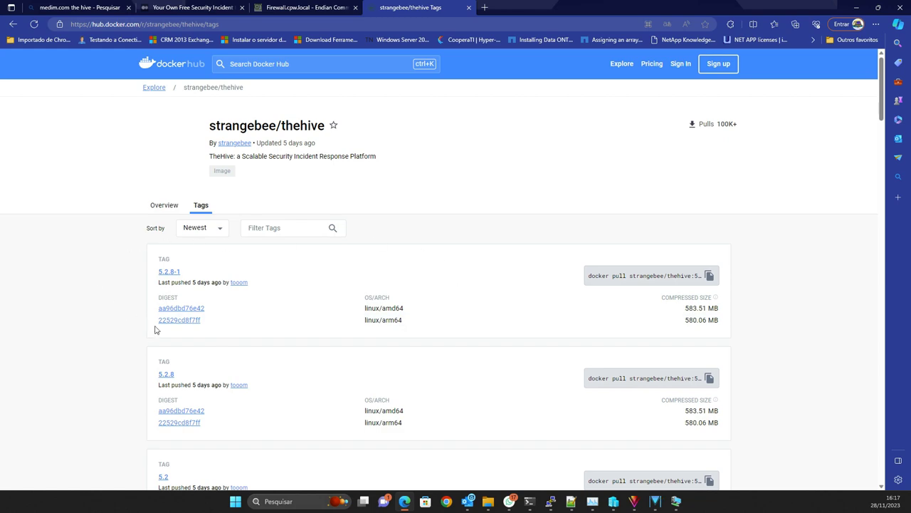
# Step: Pull strangebee/thehive:5.2.8-1, rerunning the docker pull with sudo after it fails without it
pyautogui.click(860, 9)
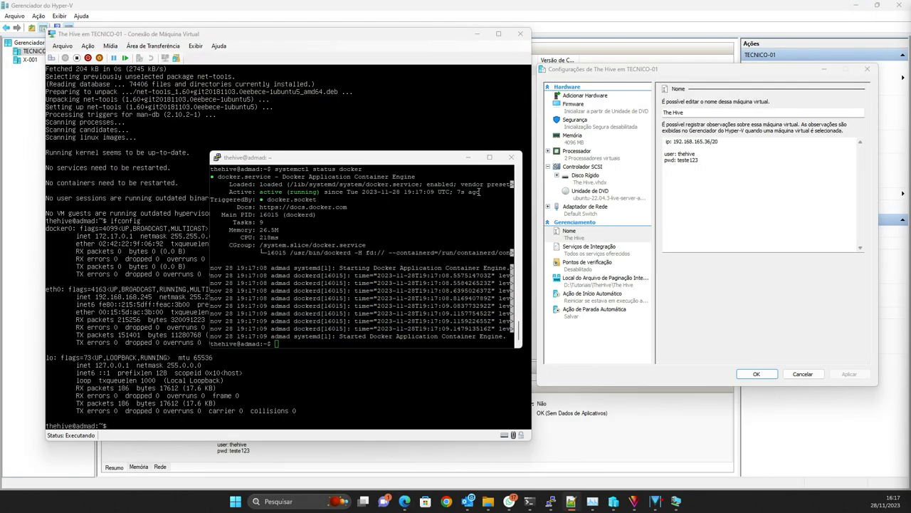
pyautogui.rightClick(319, 264)
pyautogui.press('Return')
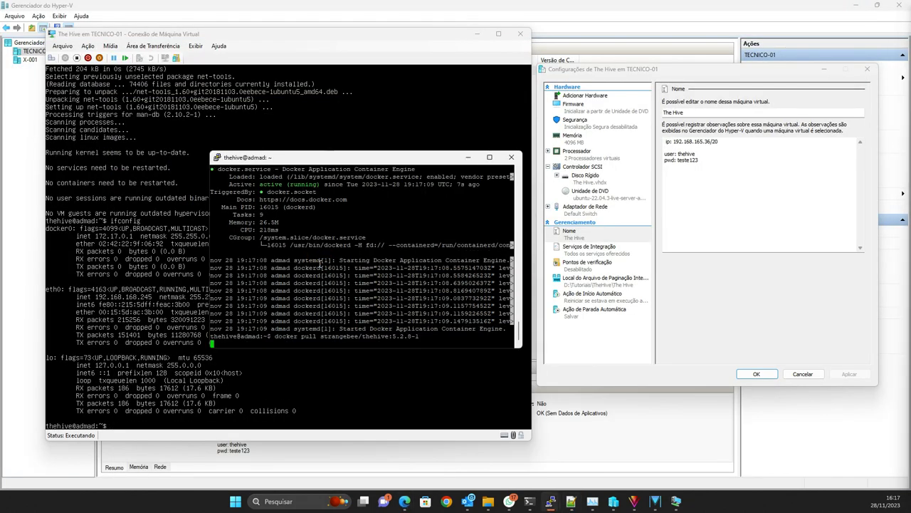
pyautogui.press('Up')
pyautogui.press('Home')
pyautogui.write('sudo')
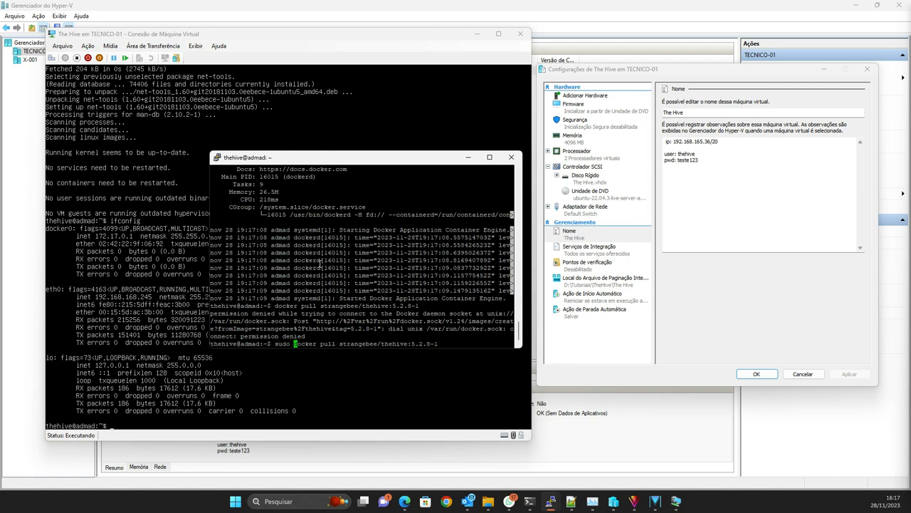
pyautogui.press('Return')
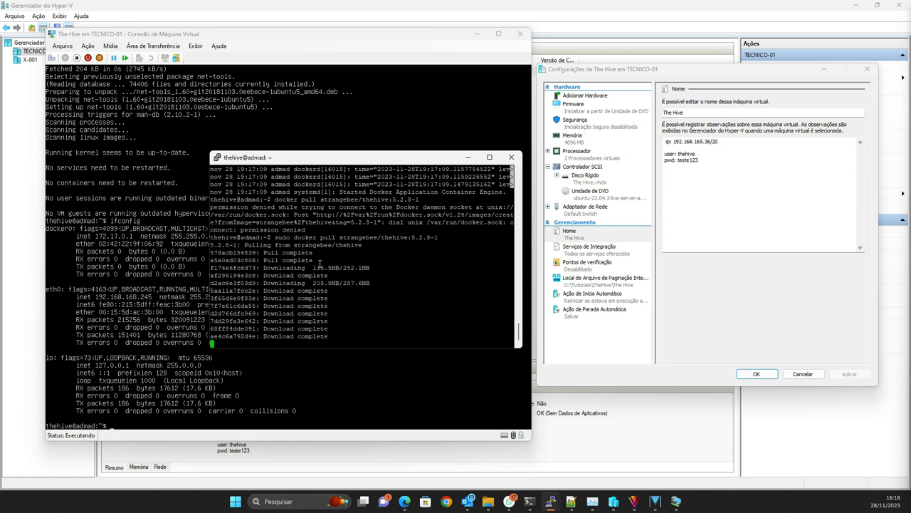
pyautogui.moveTo(343, 162); pyautogui.dragTo(325, 147)
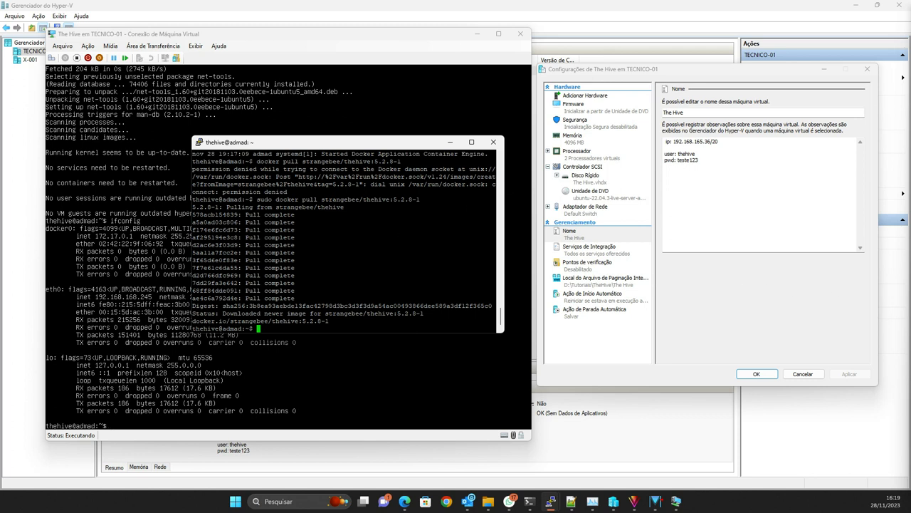
# Step: Start TheHive with 'sudo docker run --rm -p 9000:9000 strangebee/thehive:5.2.8-1'
pyautogui.click(571, 501)
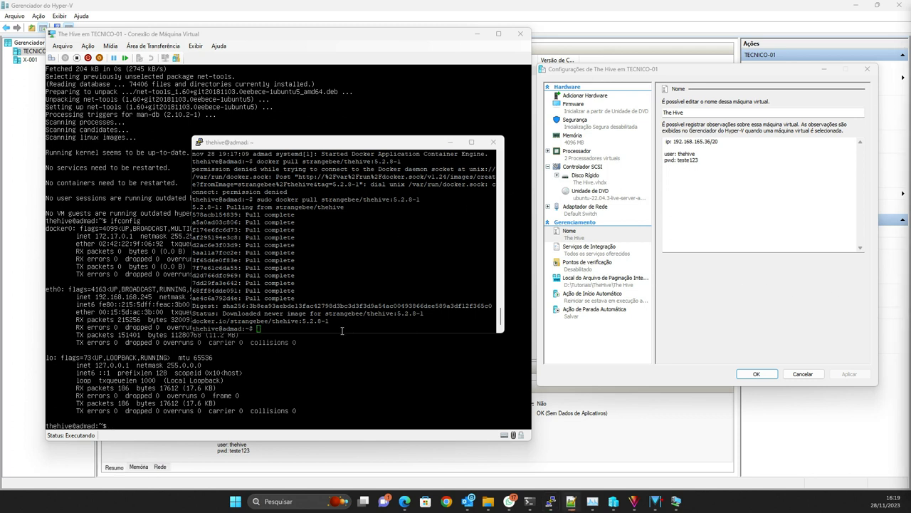
pyautogui.rightClick(336, 275)
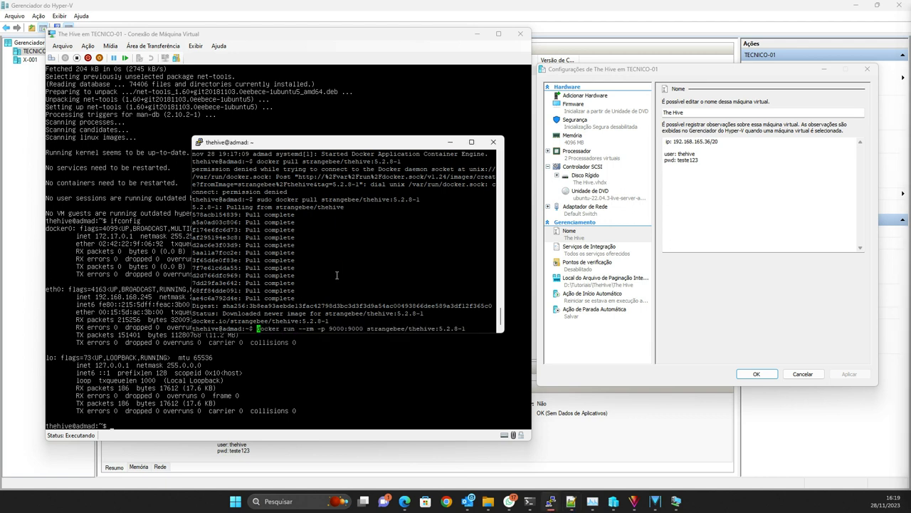
pyautogui.write('sudo')
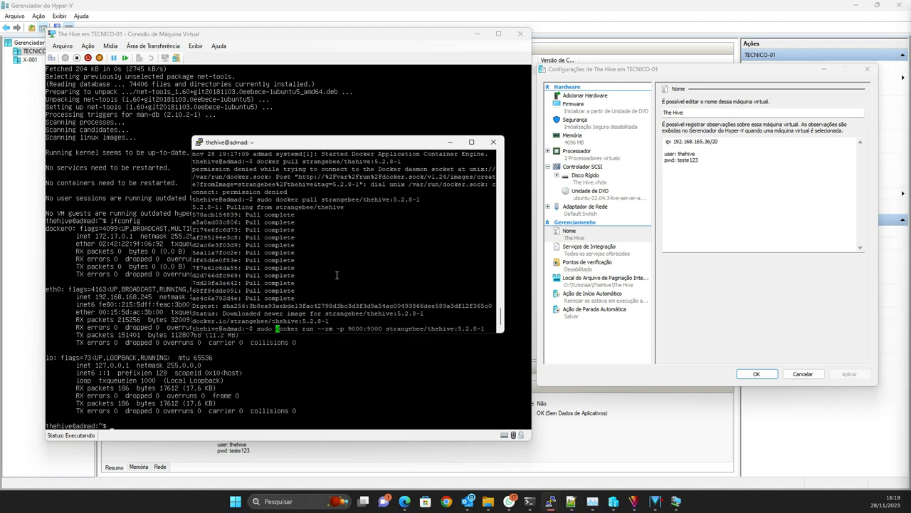
pyautogui.press('Right')
pyautogui.press('Right')
pyautogui.press('Right')
pyautogui.press('Right')
pyautogui.press('Right')
pyautogui.press('Right')
pyautogui.press('Right')
pyautogui.press('Right')
pyautogui.press('Right')
pyautogui.press('Right')
pyautogui.press('Right')
pyautogui.press('Right')
pyautogui.press('Right')
pyautogui.press('Right')
pyautogui.press('Right')
pyautogui.press('Right')
pyautogui.press('Right')
pyautogui.press('Right')
pyautogui.press('Right')
pyautogui.press('Right')
pyautogui.press('Right')
pyautogui.press('Right')
pyautogui.press('Right')
pyautogui.press('Right')
pyautogui.press('Right')
pyautogui.press('Right')
pyautogui.press('Right')
pyautogui.press('Right')
pyautogui.press('Right')
pyautogui.press('Right')
pyautogui.press('Right')
pyautogui.press('Right')
pyautogui.press('Right')
pyautogui.press('Right')
pyautogui.press('Right')
pyautogui.press('Right')
pyautogui.press('Right')
pyautogui.press('Right')
pyautogui.press('Right')
pyautogui.press('Right')
pyautogui.press('Right')
pyautogui.press('Right')
pyautogui.press('Right')
pyautogui.press('Right')
pyautogui.press('Right')
pyautogui.press('Right')
pyautogui.press('Right')
pyautogui.press('Right')
pyautogui.press('Return')
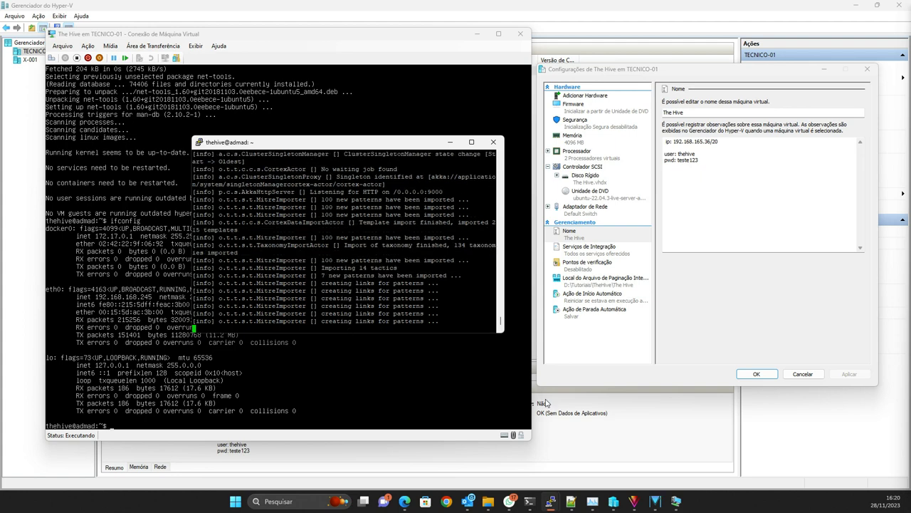
# Step: Open Chrome and load 192.168.168.245:9000 after checking the VM's IP in Hyper-V
pyautogui.click(446, 503)
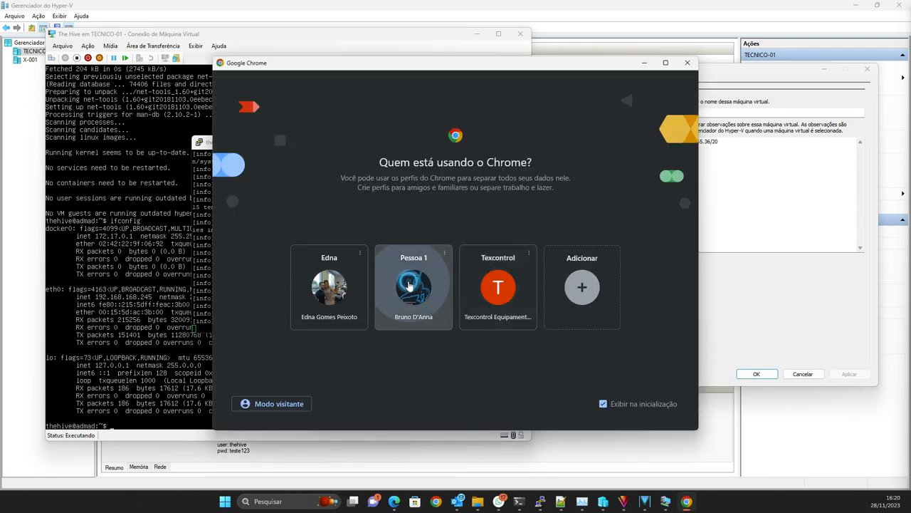
pyautogui.click(414, 287)
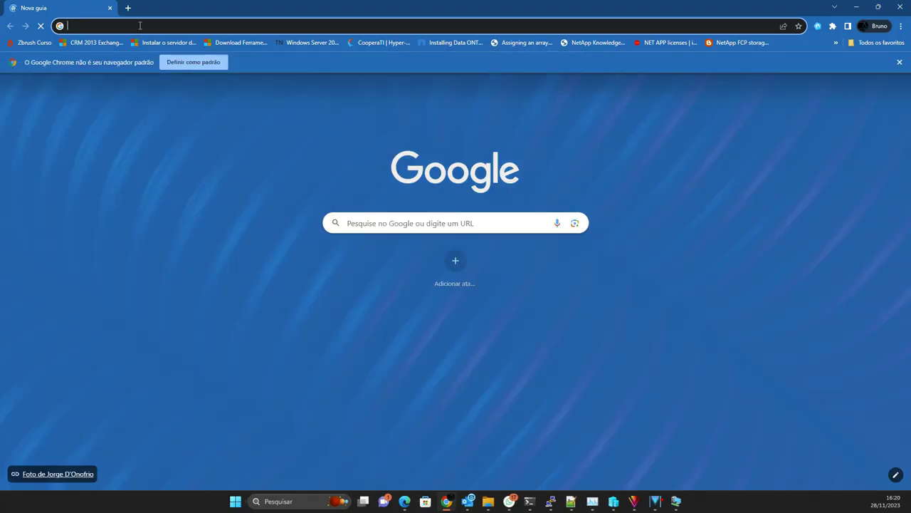
pyautogui.write('192.168.')
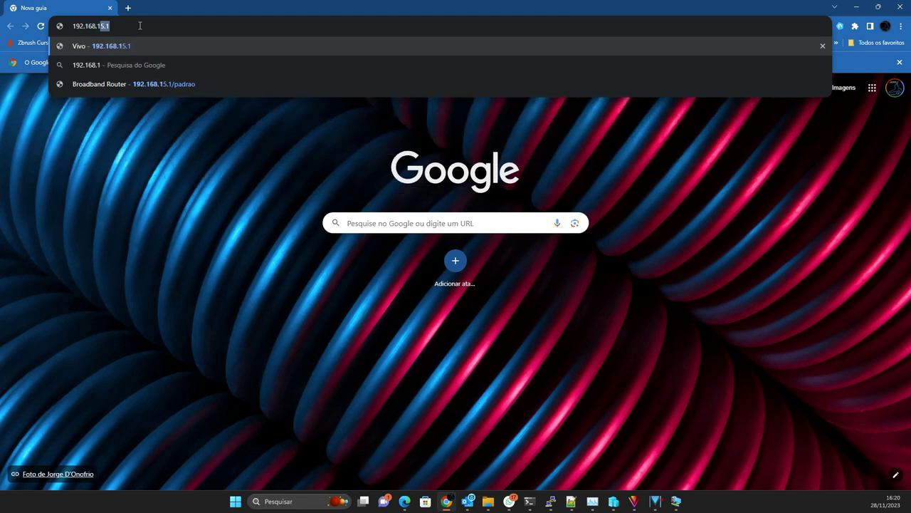
pyautogui.write('168.')
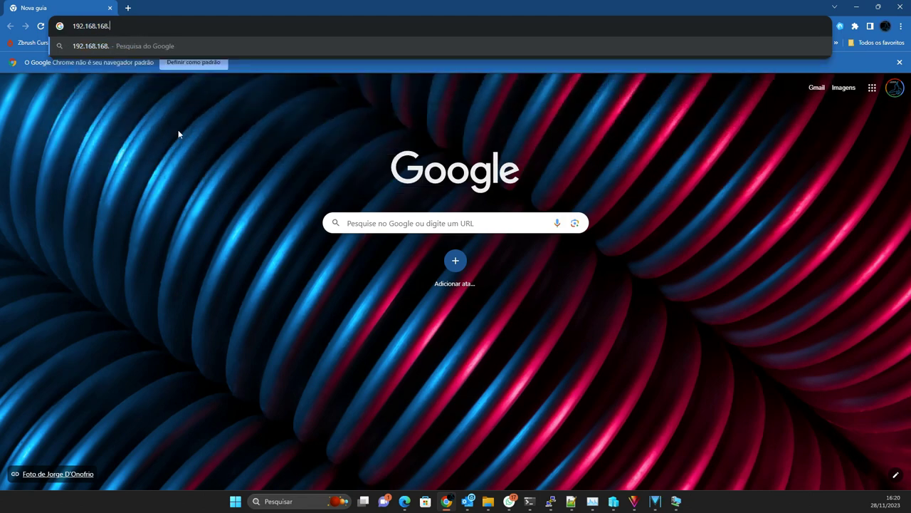
pyautogui.moveTo(553, 501)
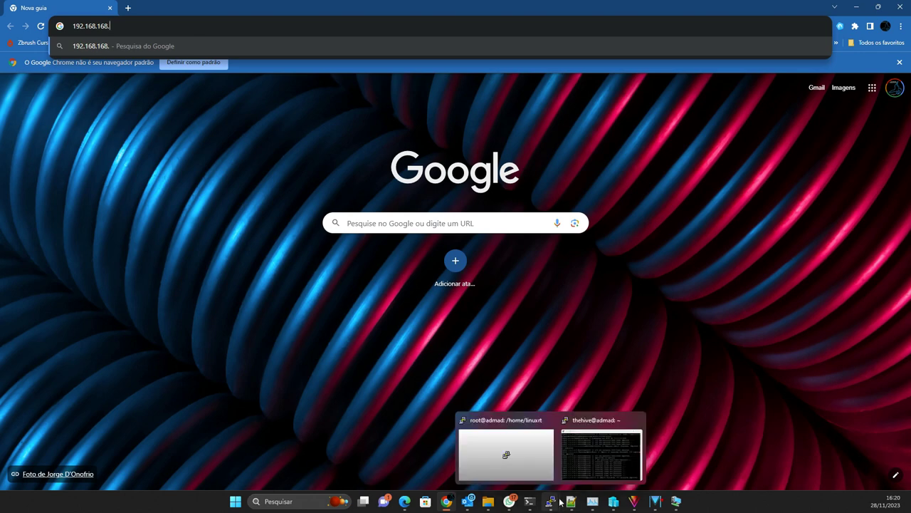
pyautogui.moveTo(623, 504)
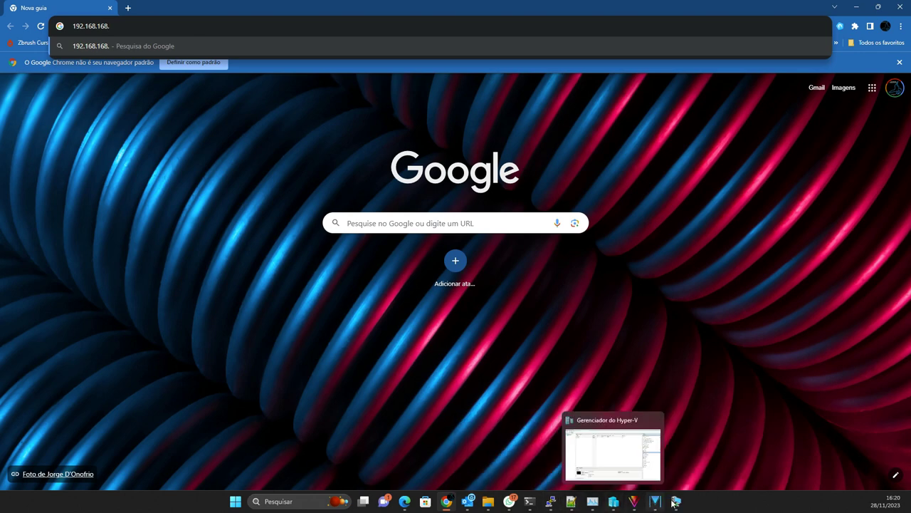
pyautogui.click(636, 449)
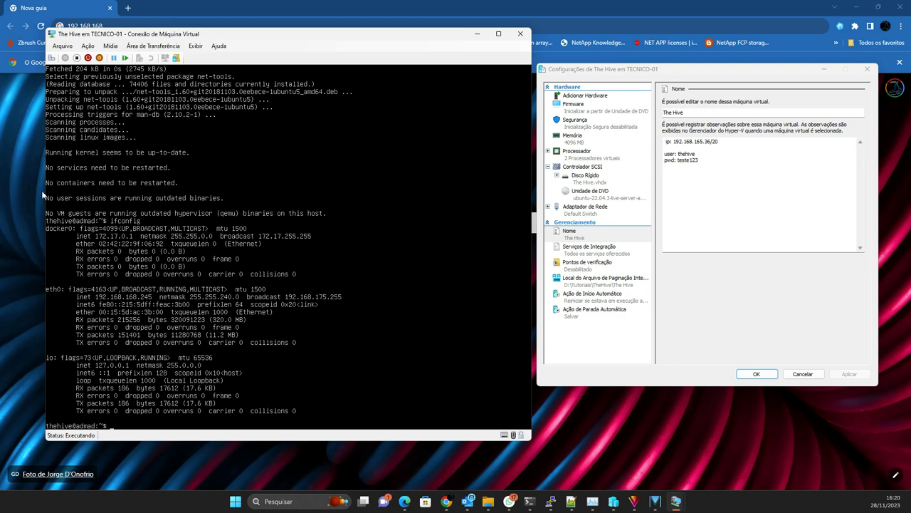
pyautogui.click(10, 154)
pyautogui.click(125, 26)
pyautogui.write('245:9000')
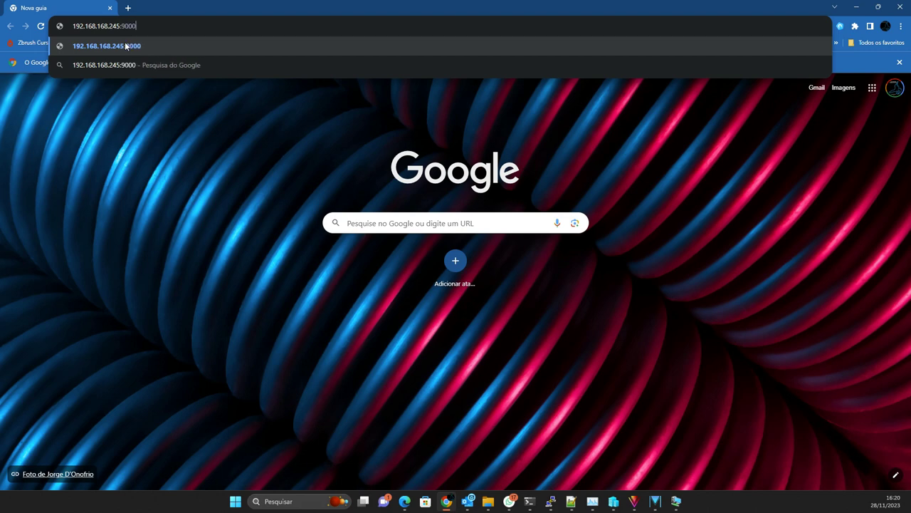
pyautogui.press('Return')
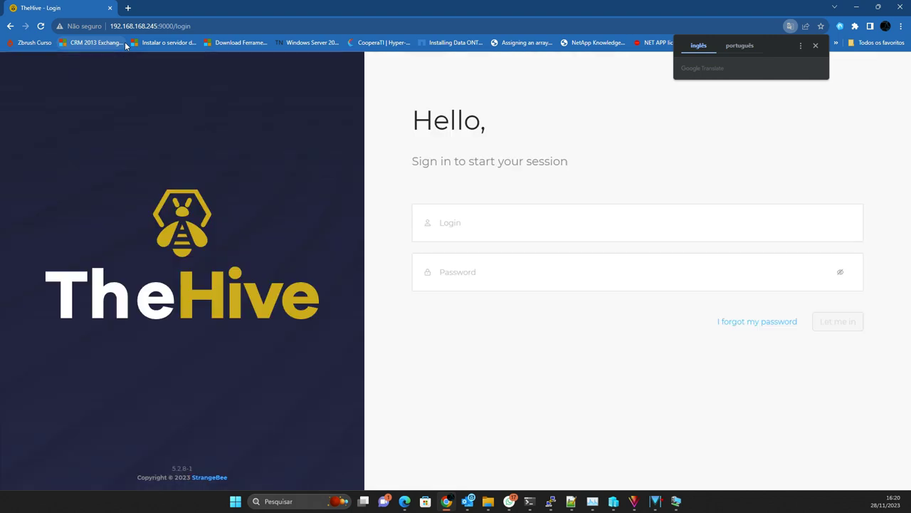
# Step: Check the TheHive server log, then return to the login page and dismiss the translation offer
pyautogui.moveTo(675, 506)
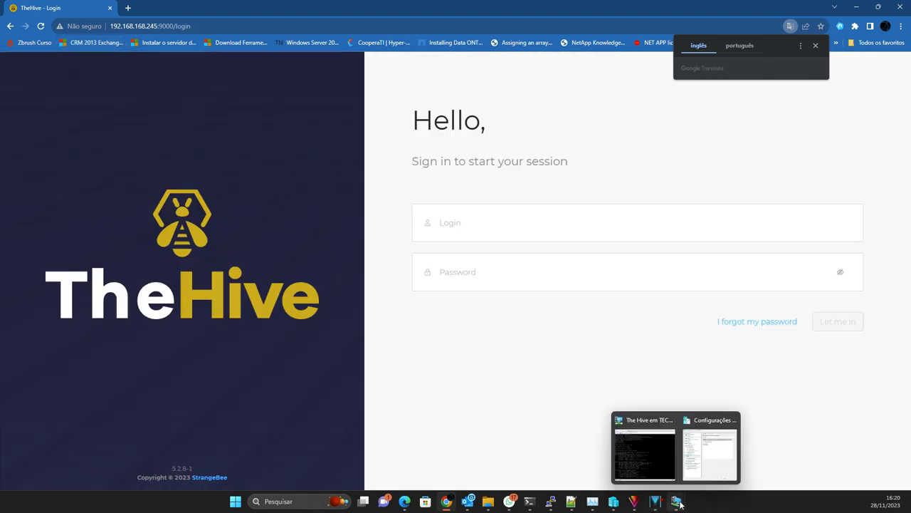
pyautogui.moveTo(667, 477)
pyautogui.moveTo(550, 501)
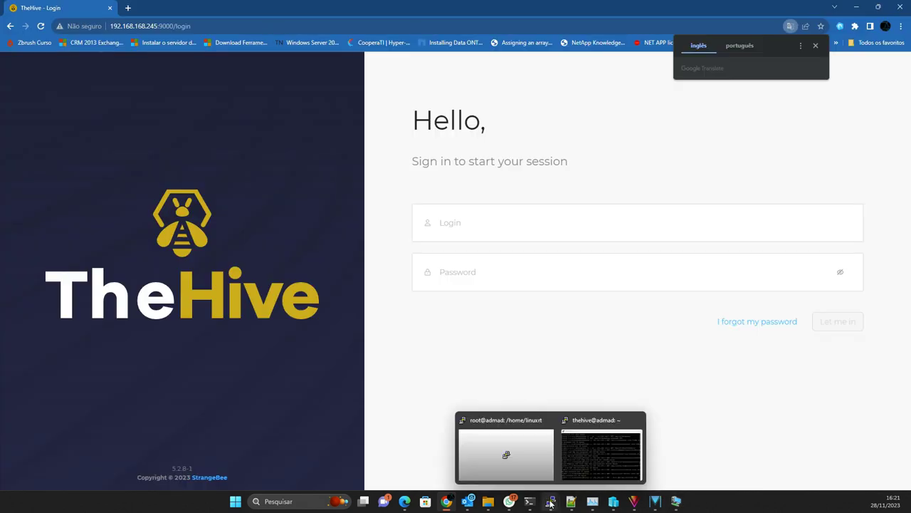
pyautogui.click(599, 421)
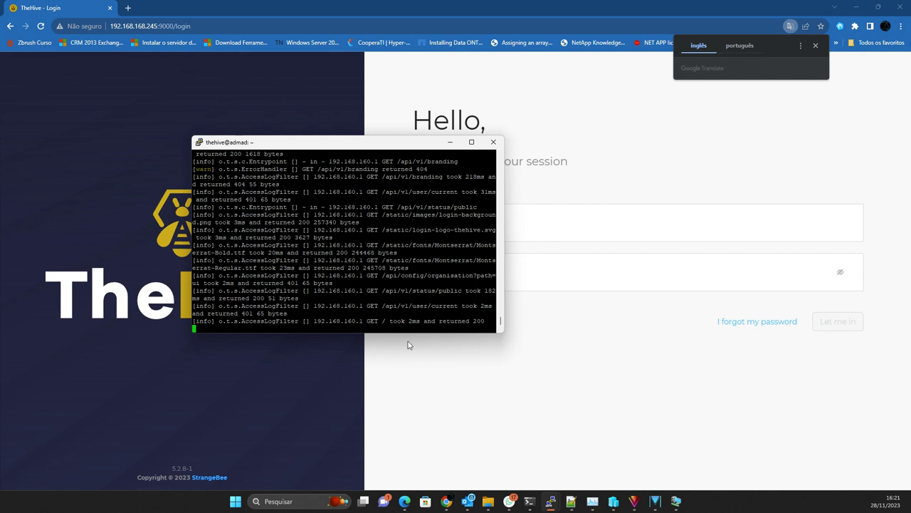
pyautogui.click(602, 391)
pyautogui.click(451, 220)
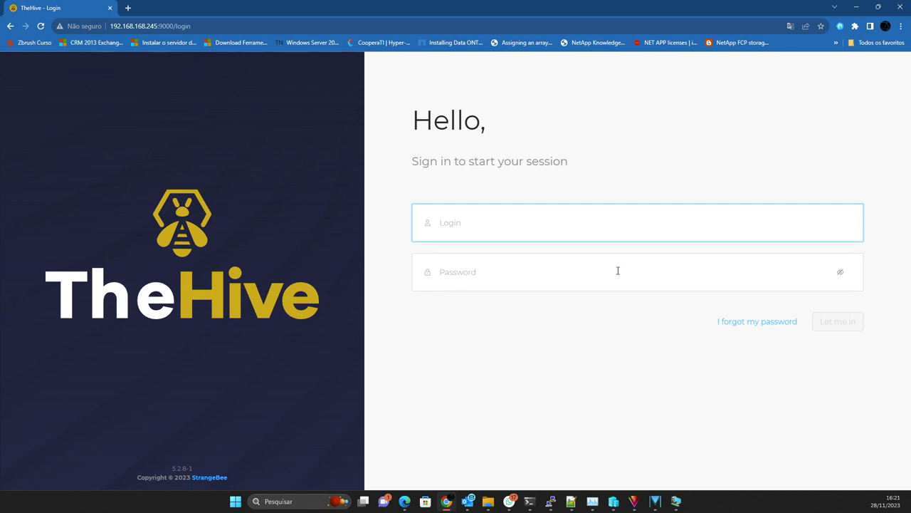
# Step: Sign in with the default admin login and password, revealing the password to check it
pyautogui.click(470, 228)
pyautogui.write('admin@thehive.local')
pyautogui.press('Tab')
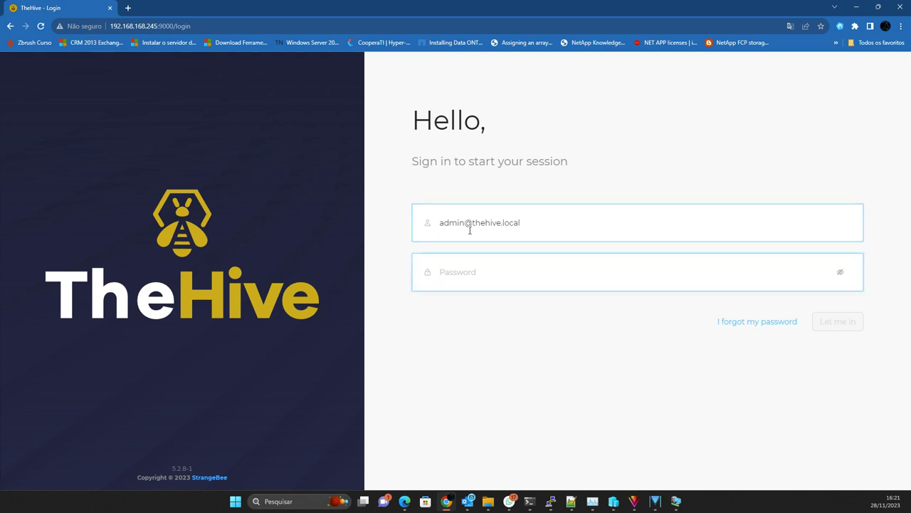
pyautogui.write('sec')
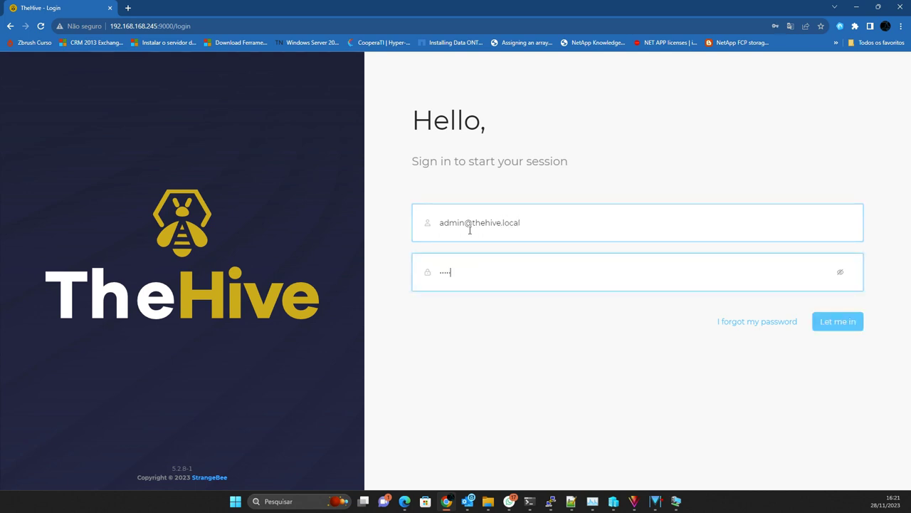
pyautogui.write('ret')
pyautogui.click(841, 272)
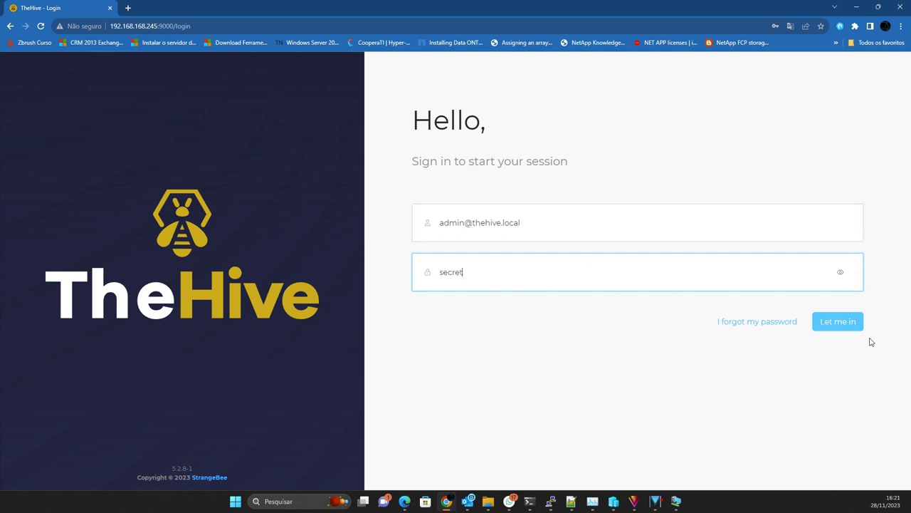
pyautogui.click(845, 327)
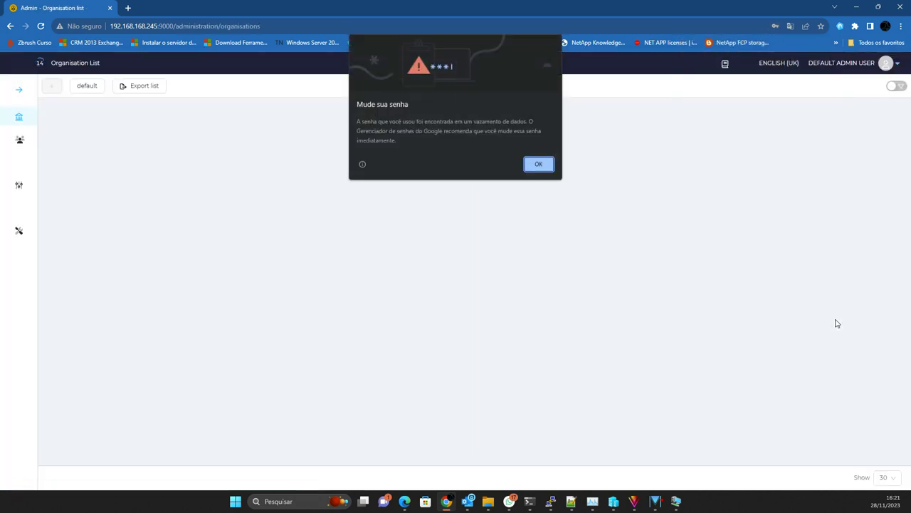
# Step: Dismiss Chrome's password warnings and open the admin organisation's details from its preview
pyautogui.click(539, 163)
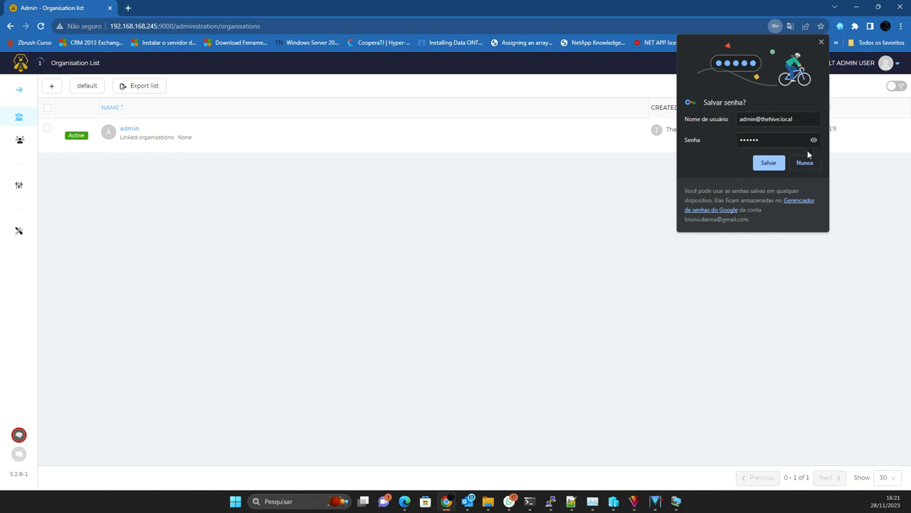
pyautogui.click(821, 42)
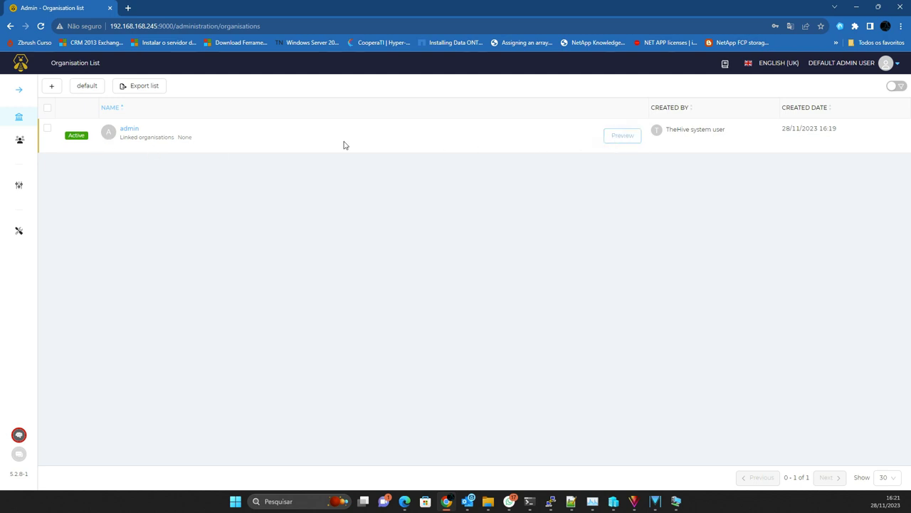
pyautogui.click(623, 136)
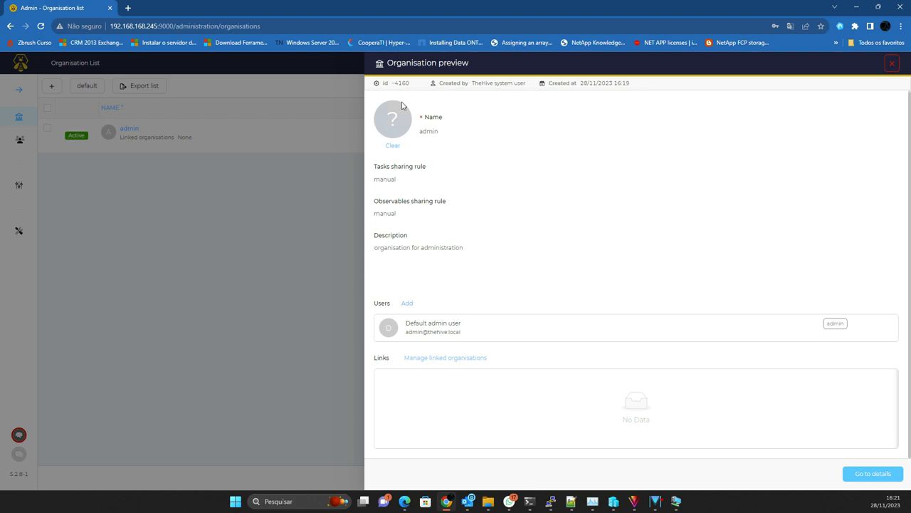
pyautogui.click(873, 473)
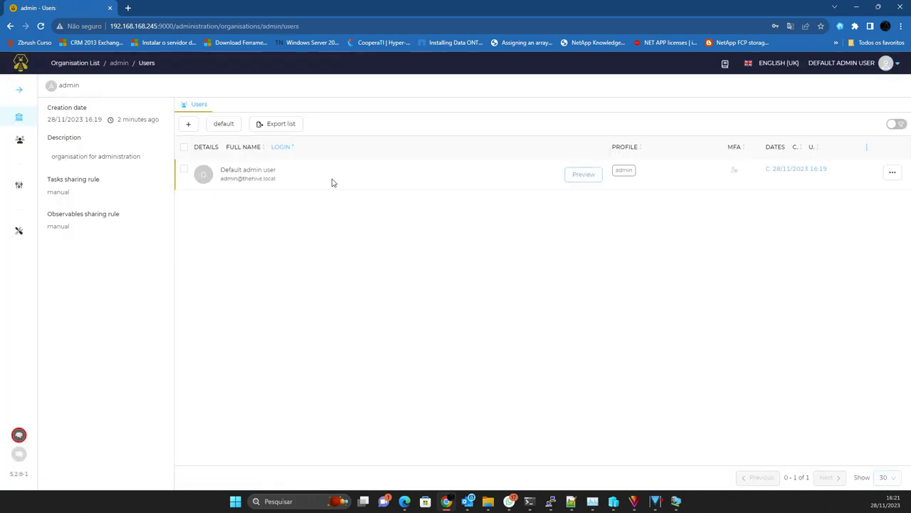
# Step: Enter a new password for the Default admin user
pyautogui.click(579, 175)
pyautogui.click(525, 415)
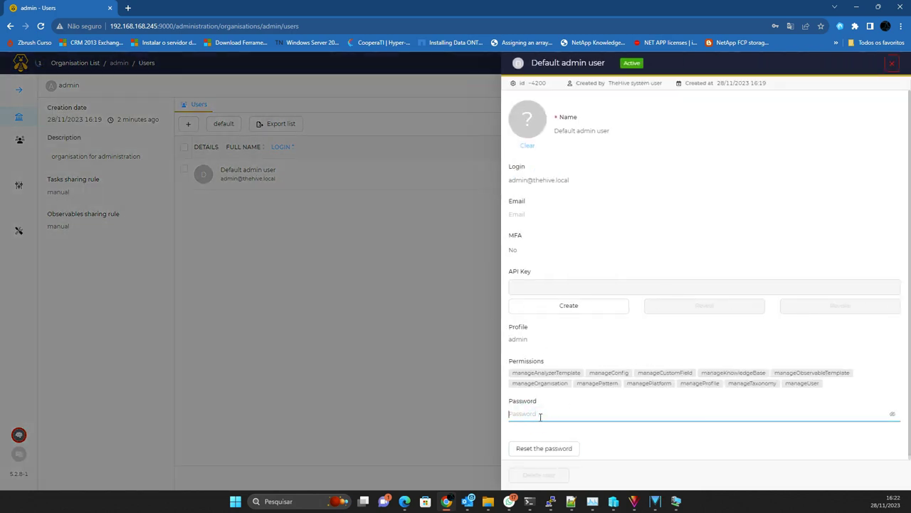
pyautogui.write('****')
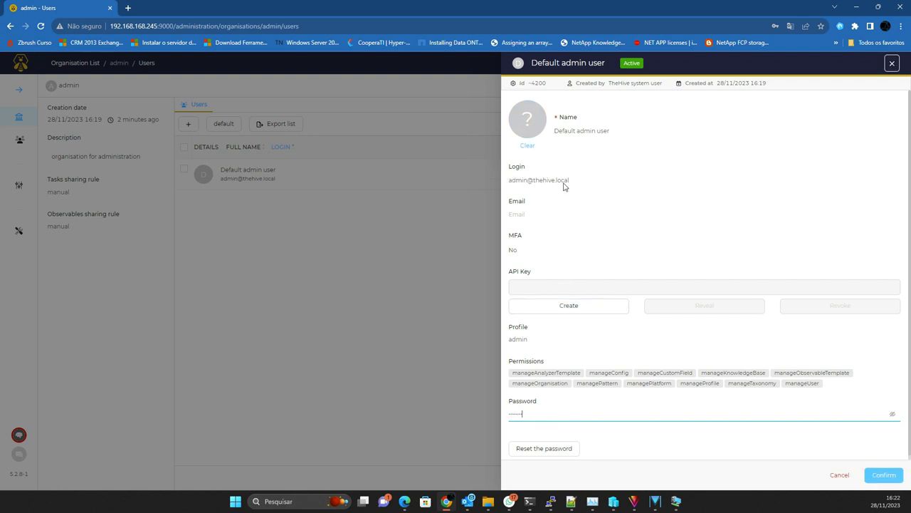
# Step: Record the admin login in the Hyper-V VM notes after 'user thehive:' and apply
pyautogui.moveTo(572, 181); pyautogui.dragTo(503, 185)
pyautogui.hotkey('ctrl', 'c')
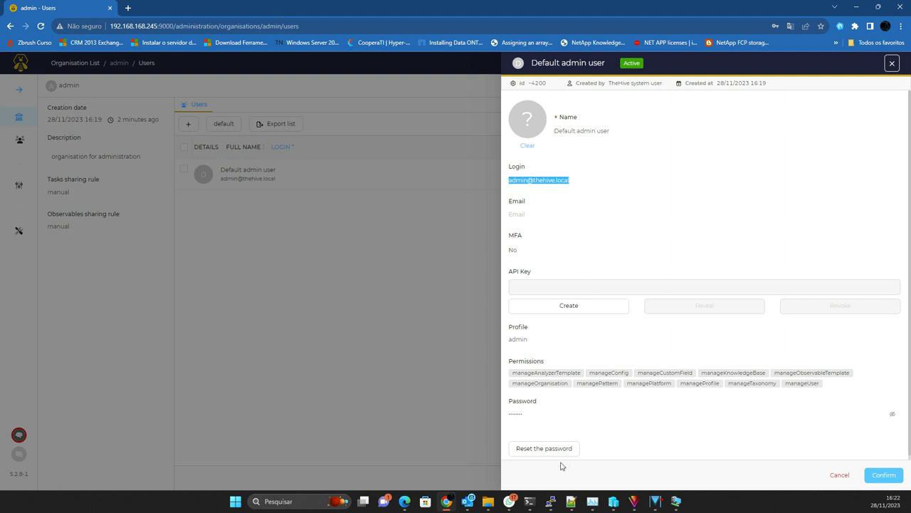
pyautogui.moveTo(612, 502)
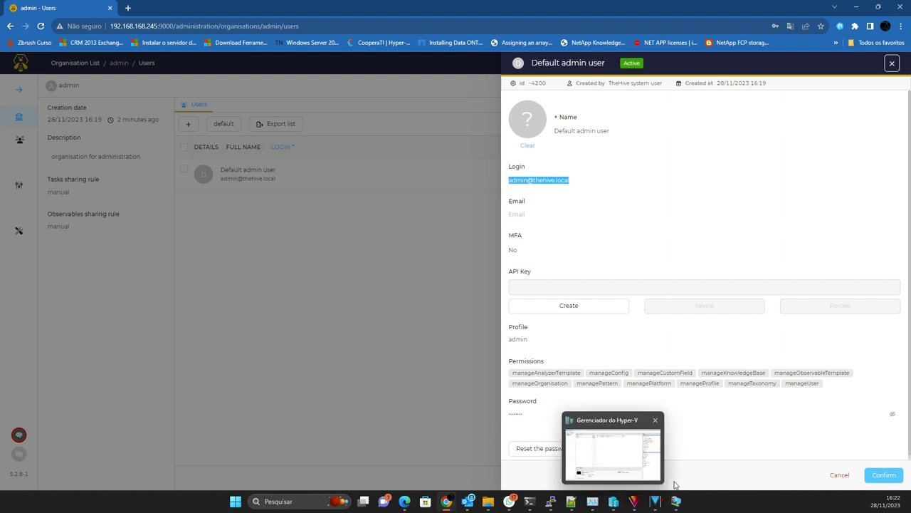
pyautogui.moveTo(676, 501)
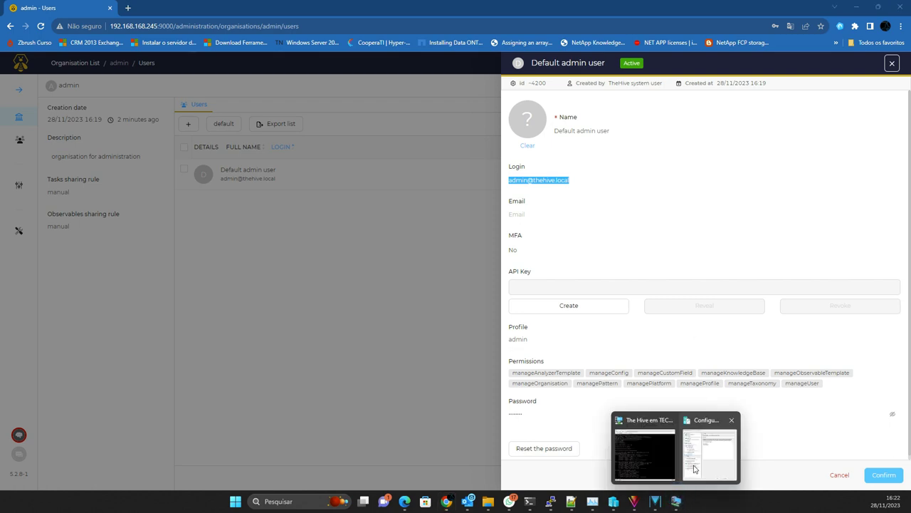
pyautogui.click(702, 445)
pyautogui.press('Return')
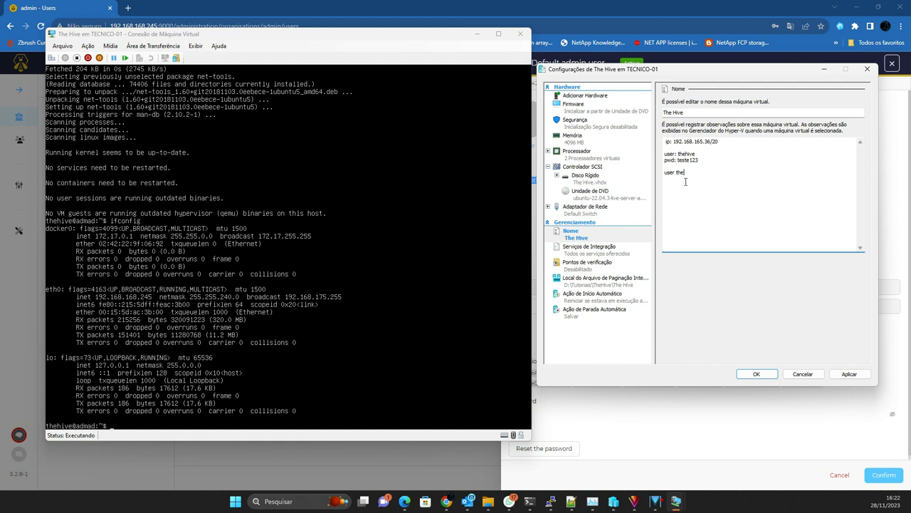
pyautogui.write('user thehive:')
pyautogui.hotkey('ctrl', 'v')
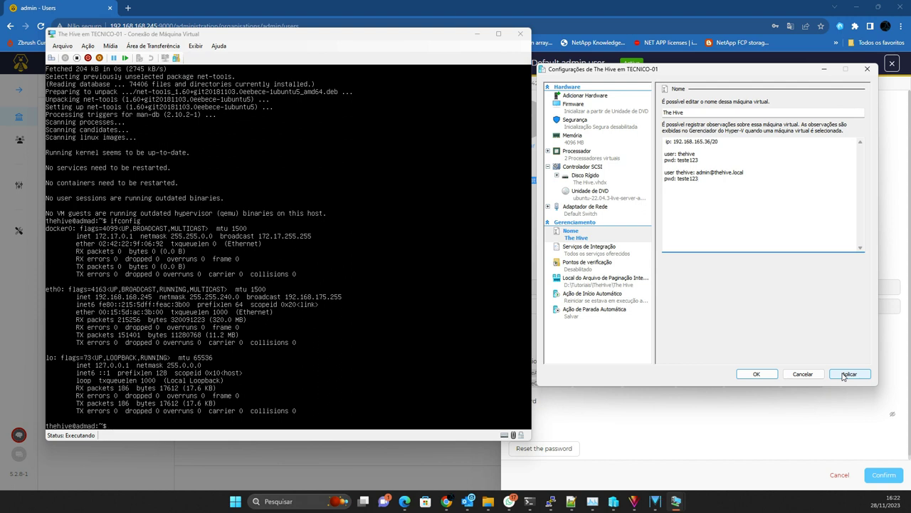
pyautogui.click(848, 374)
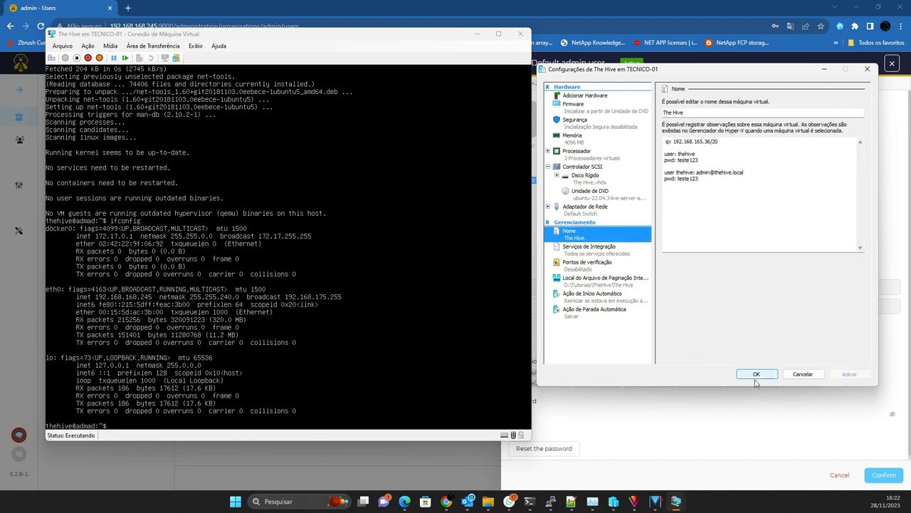
# Step: Check the revealed password against the VM notes and save the admin's new password
pyautogui.click(692, 424)
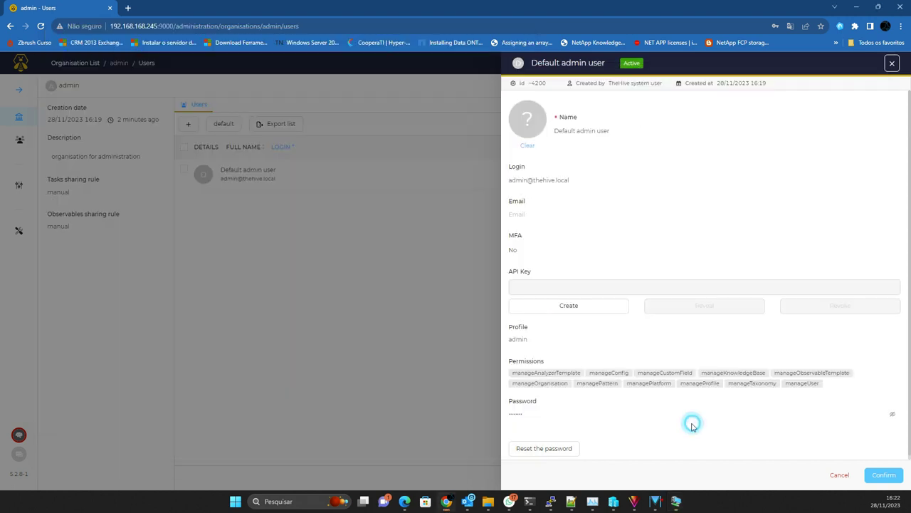
pyautogui.click(893, 416)
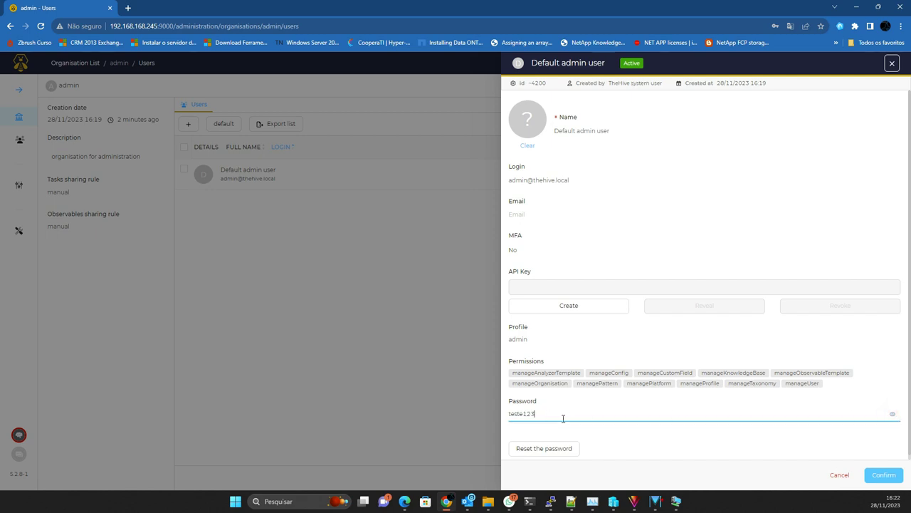
pyautogui.click(669, 502)
pyautogui.click(723, 438)
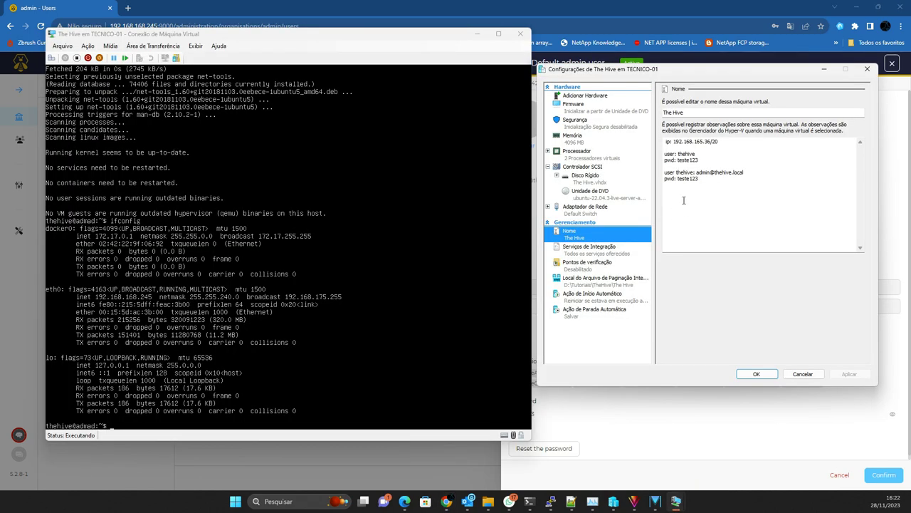
pyautogui.click(626, 439)
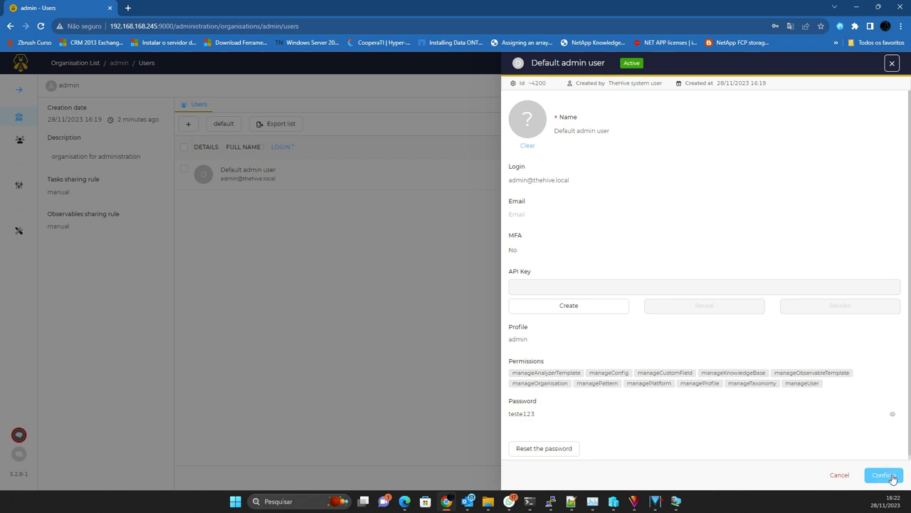
pyautogui.press('Return')
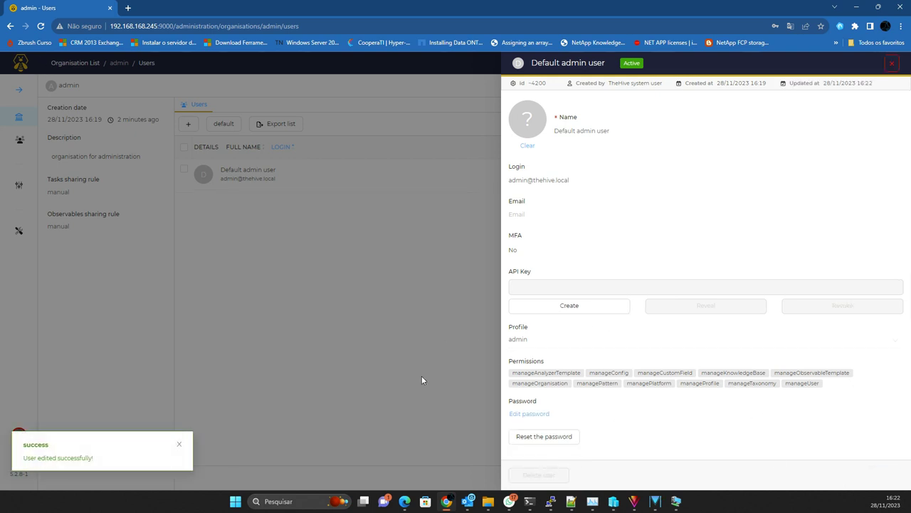
# Step: Log out and sign back in as admin with the new password, dismissing Chrome's save prompts
pyautogui.click(893, 64)
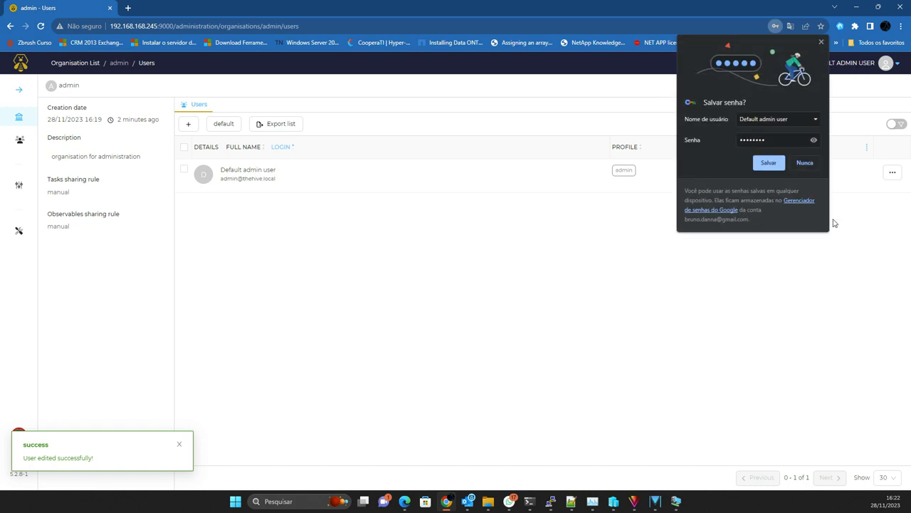
pyautogui.click(821, 42)
pyautogui.click(842, 64)
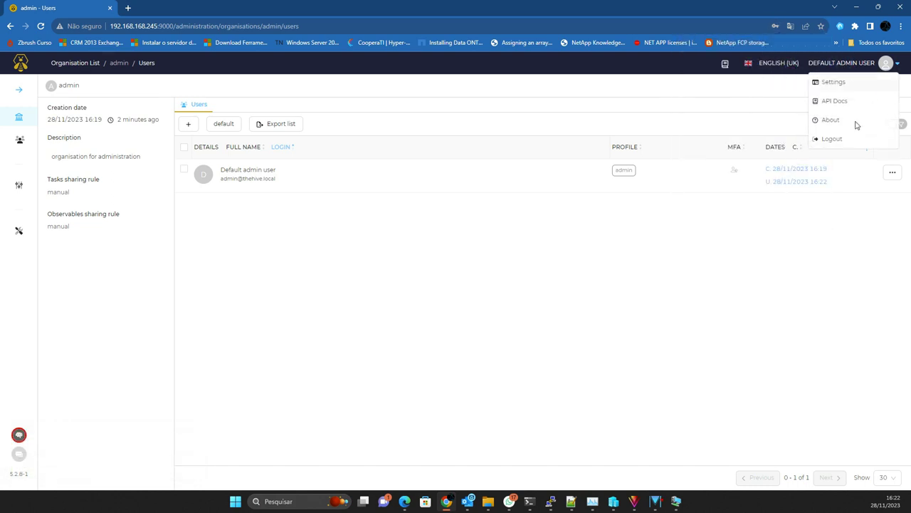
pyautogui.click(833, 139)
pyautogui.click(482, 232)
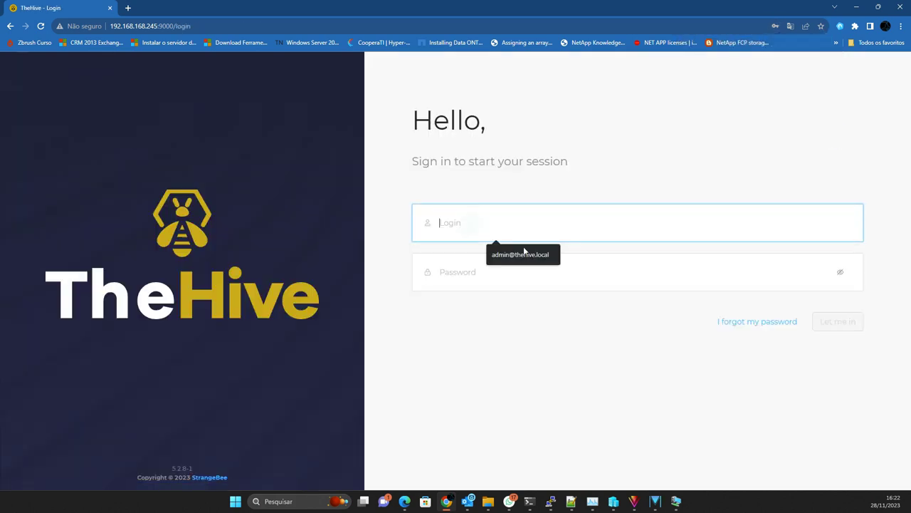
pyautogui.click(517, 254)
pyautogui.click(482, 287)
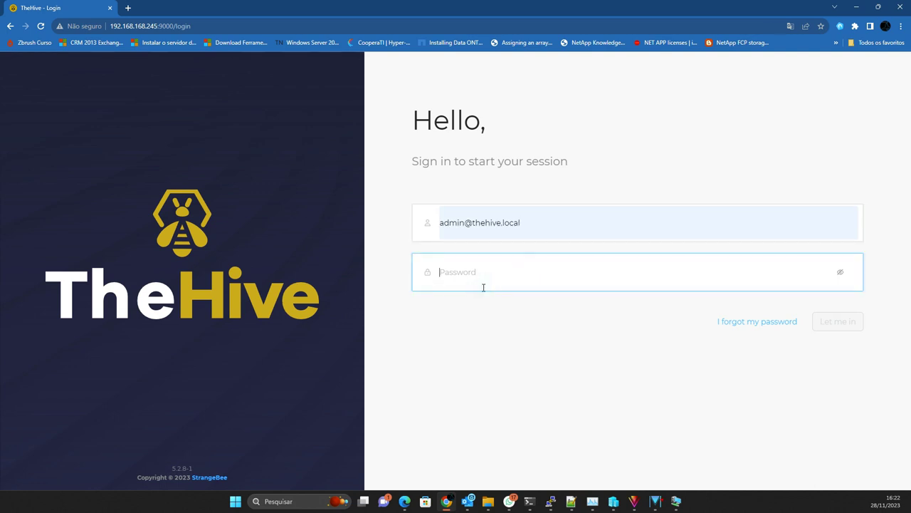
pyautogui.write('sec')
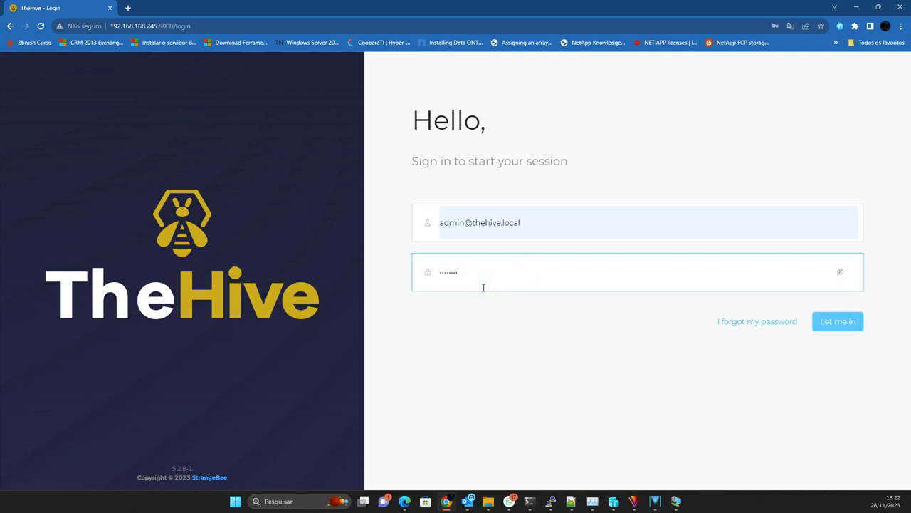
pyautogui.press('Return')
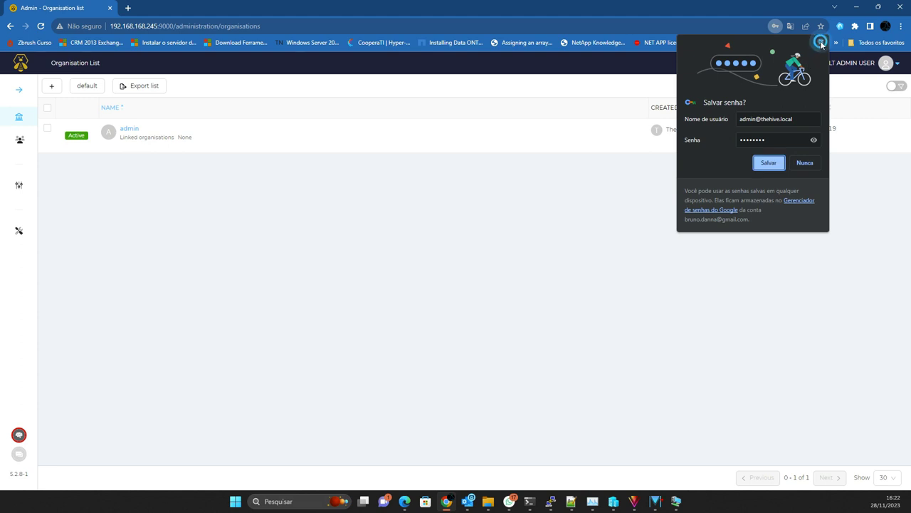
pyautogui.click(821, 42)
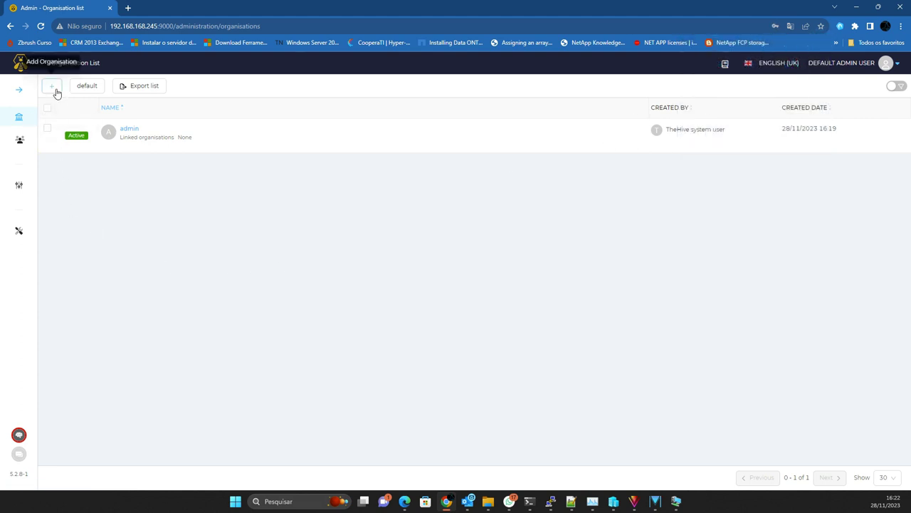
# Step: Switch the TheHive interface language to Português
pyautogui.click(52, 86)
pyautogui.click(456, 193)
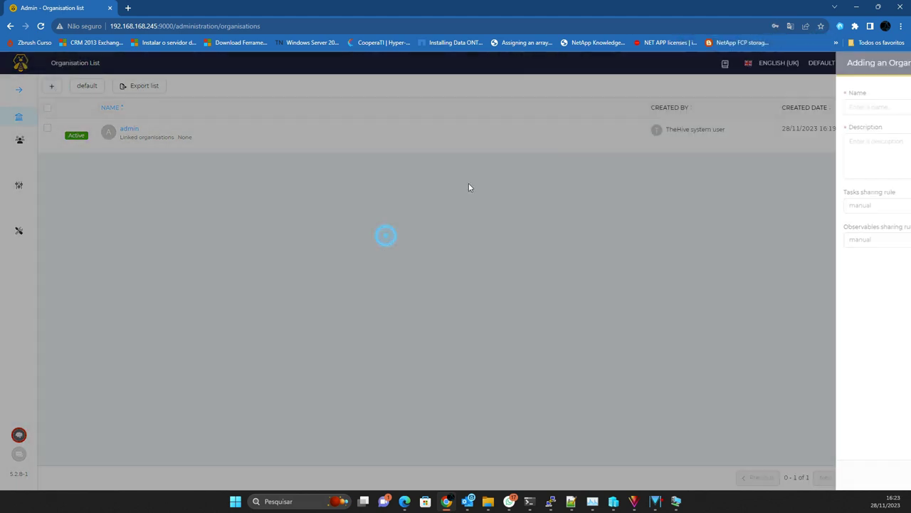
pyautogui.click(776, 62)
pyautogui.click(773, 234)
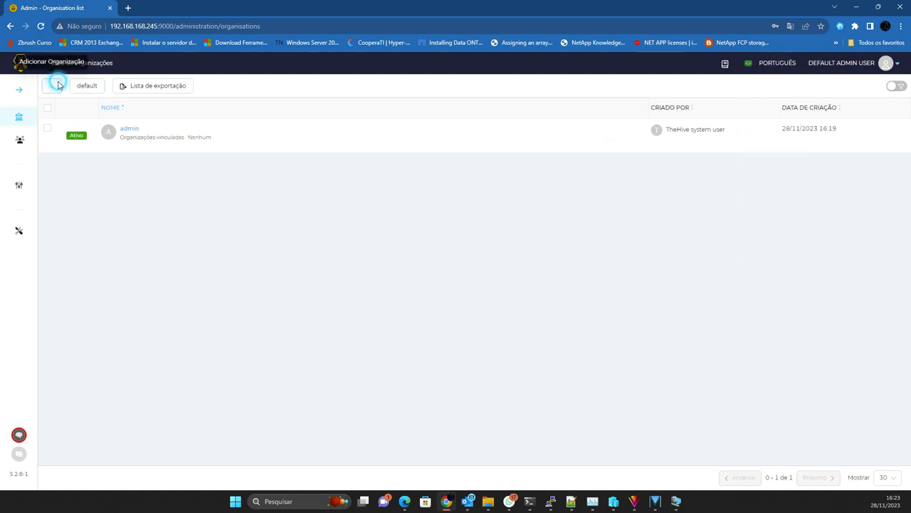
# Step: Create organisation Cliente, description 'serviços SOC', with manual task and observable sharing
pyautogui.click(53, 86)
pyautogui.click(575, 107)
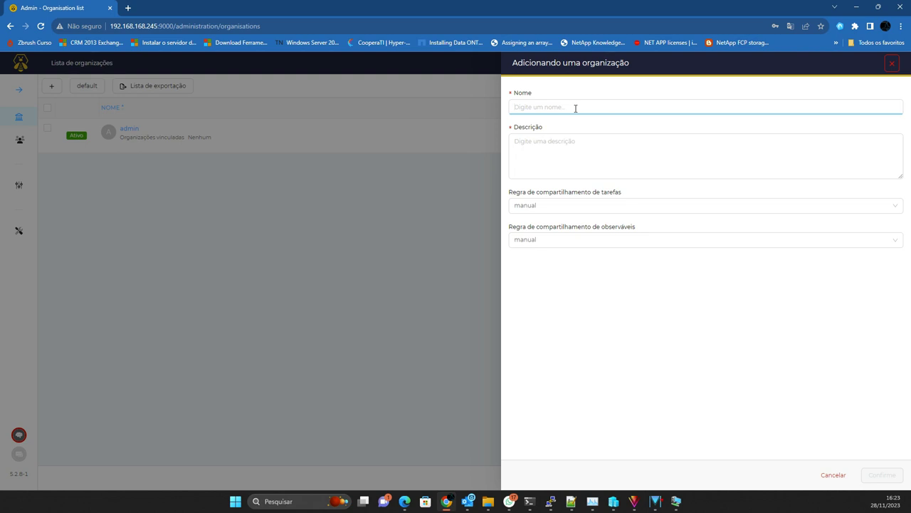
pyautogui.write('Clin')
pyautogui.write('nte')
pyautogui.press('Tab')
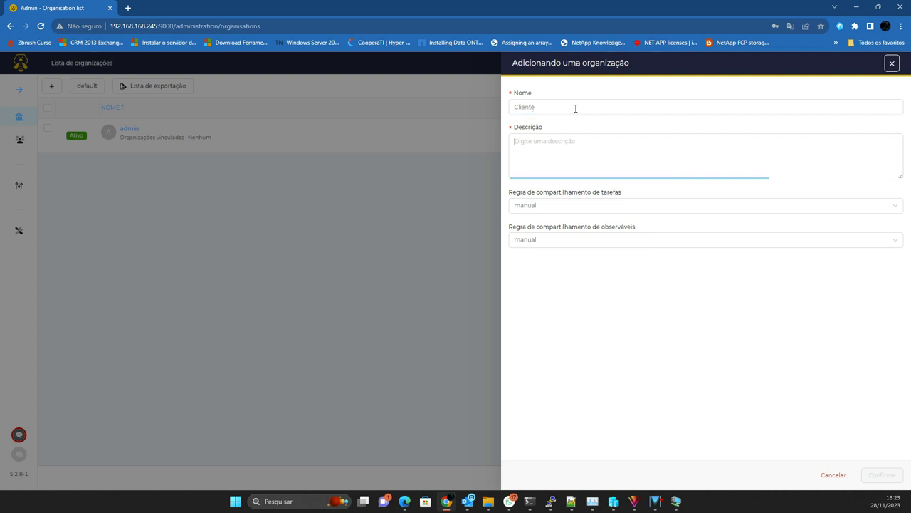
pyautogui.write('servi')
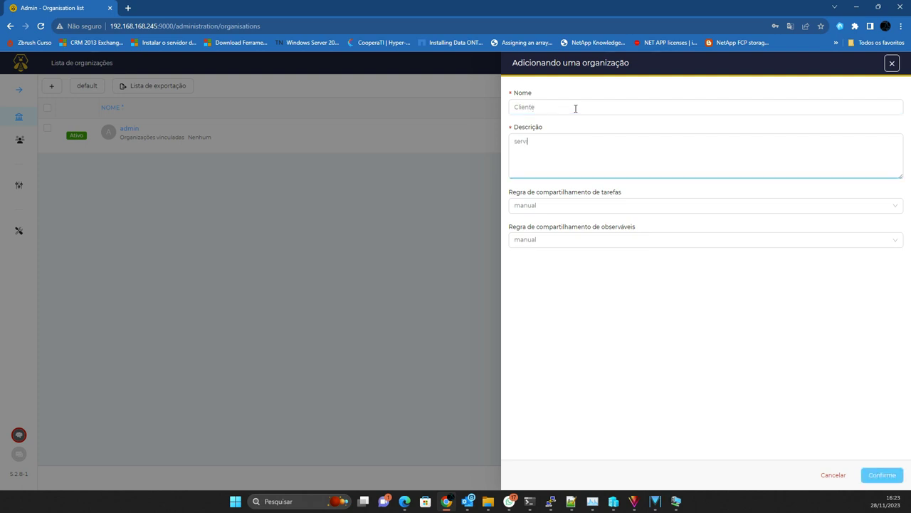
pyautogui.write('ços SOC')
pyautogui.press('Tab')
pyautogui.click(534, 205)
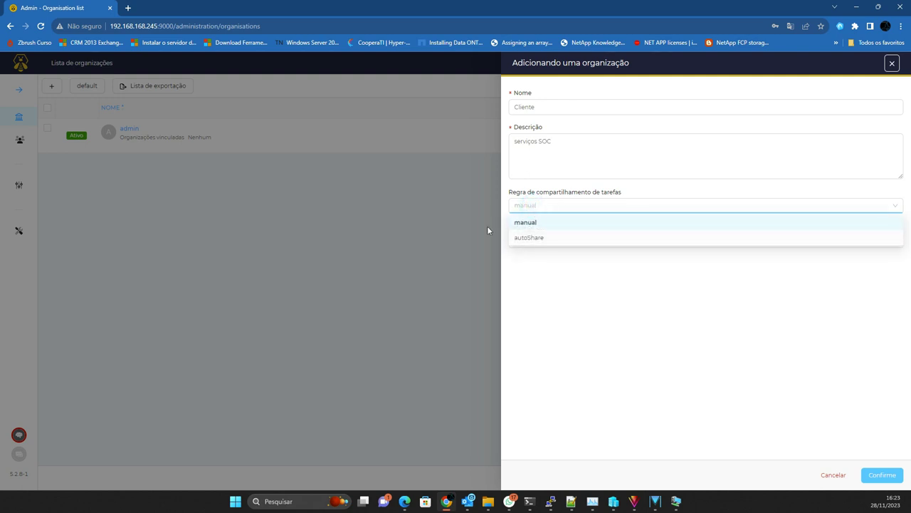
pyautogui.click(535, 188)
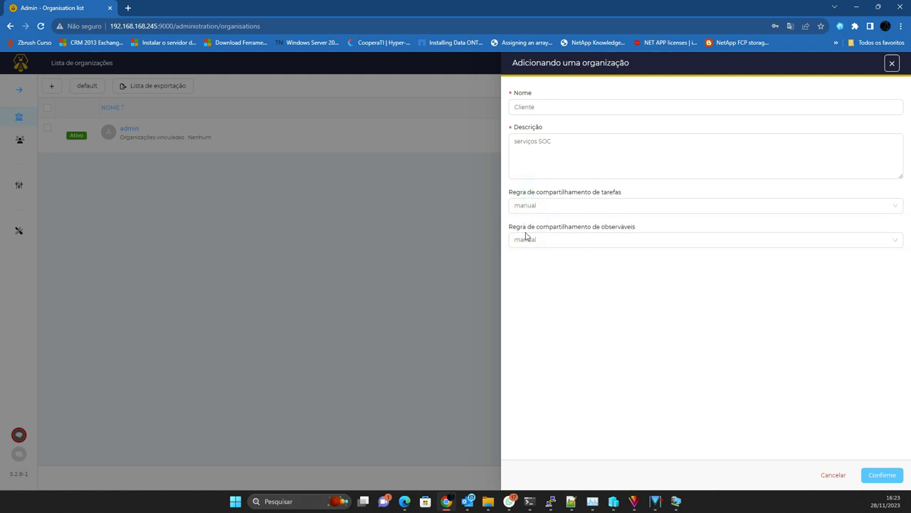
pyautogui.click(547, 243)
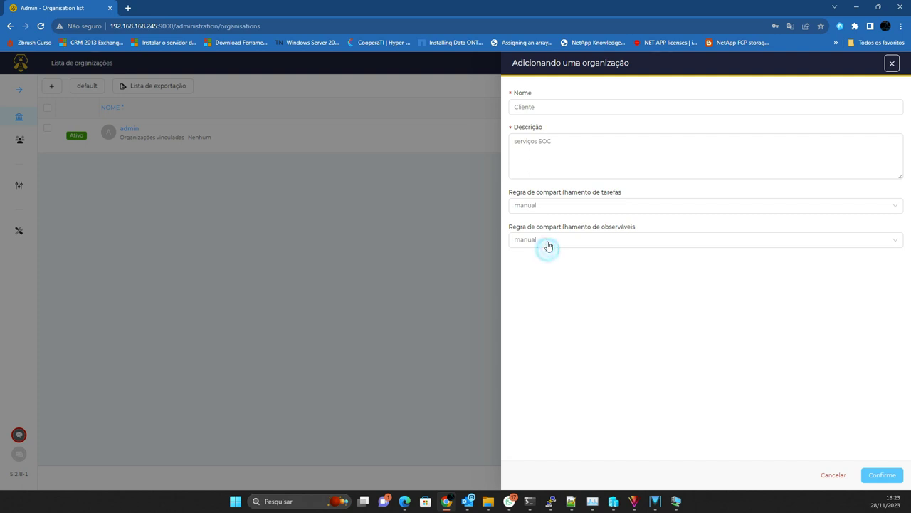
pyautogui.click(563, 322)
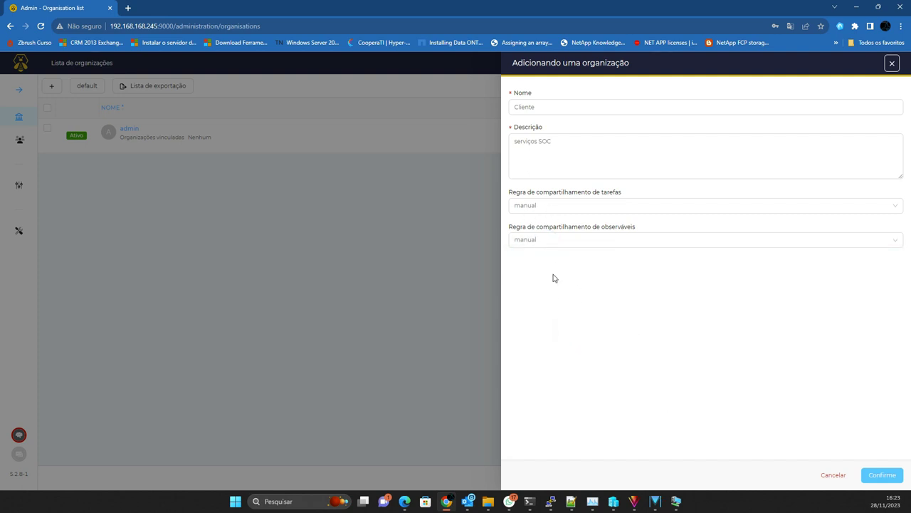
pyautogui.click(880, 475)
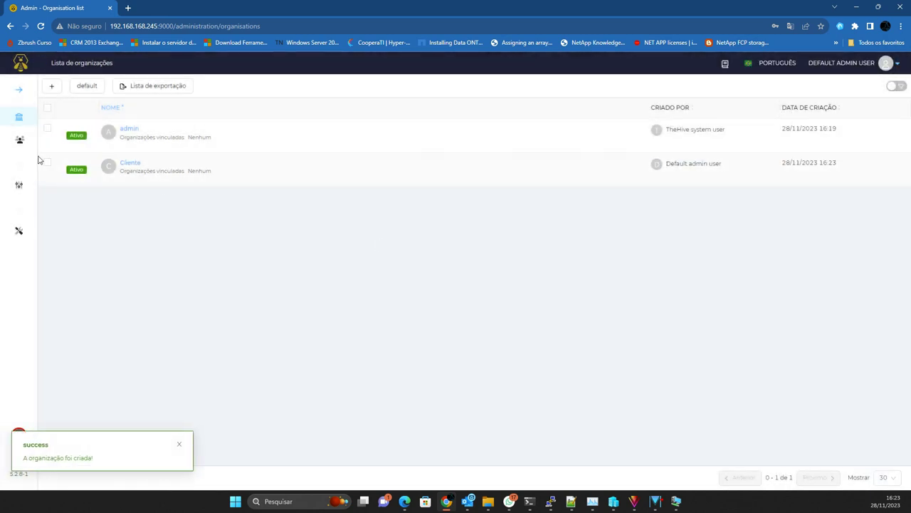
# Step: Start a new user in the Cliente organisation with user type Normal
pyautogui.click(130, 163)
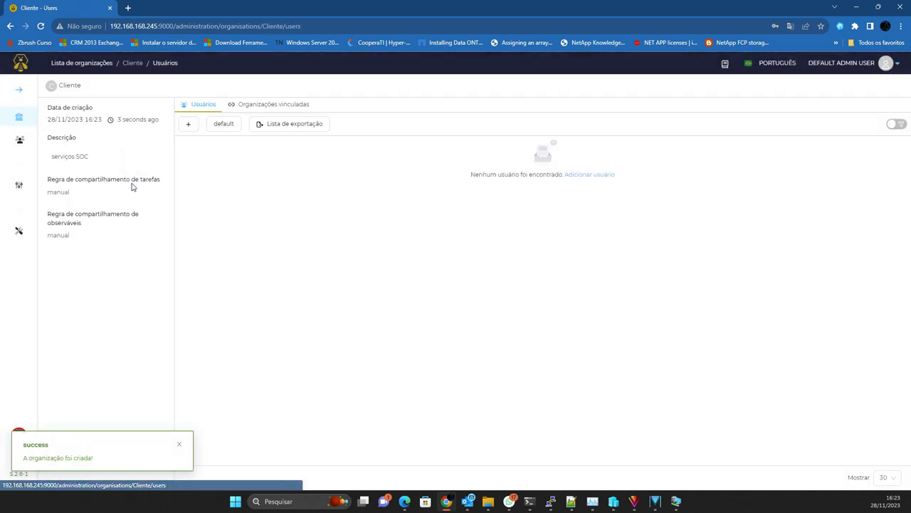
pyautogui.click(188, 124)
pyautogui.click(535, 107)
pyautogui.click(549, 109)
pyautogui.click(539, 112)
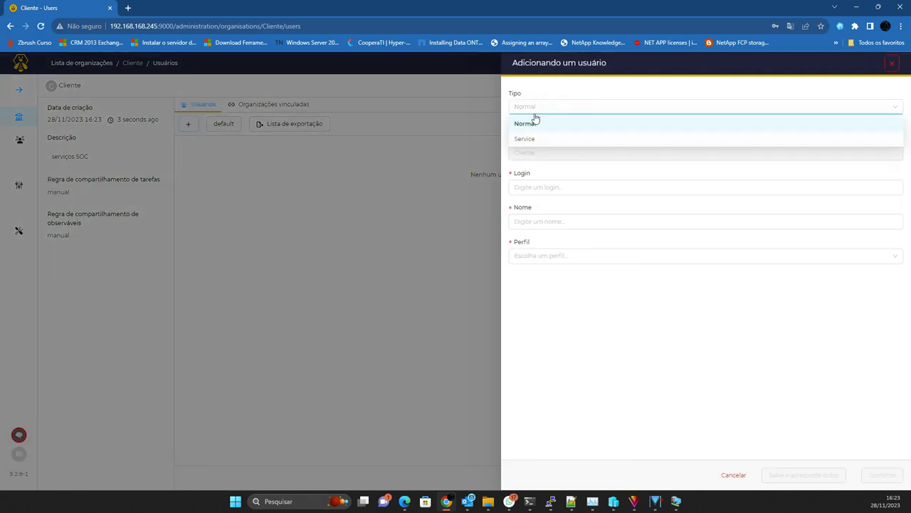
pyautogui.click(534, 122)
# Step: Enter the user's login e-mail and full name, give the org-admin profile, save and add another
pyautogui.click(541, 182)
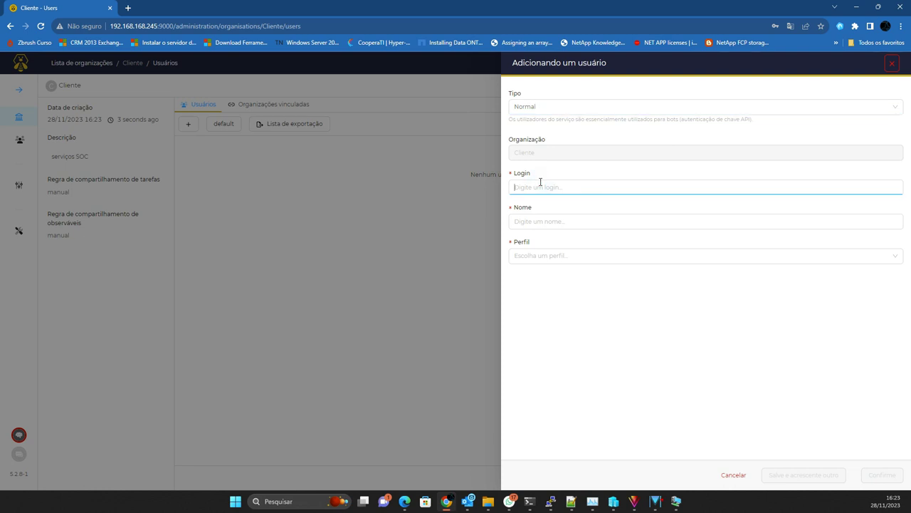
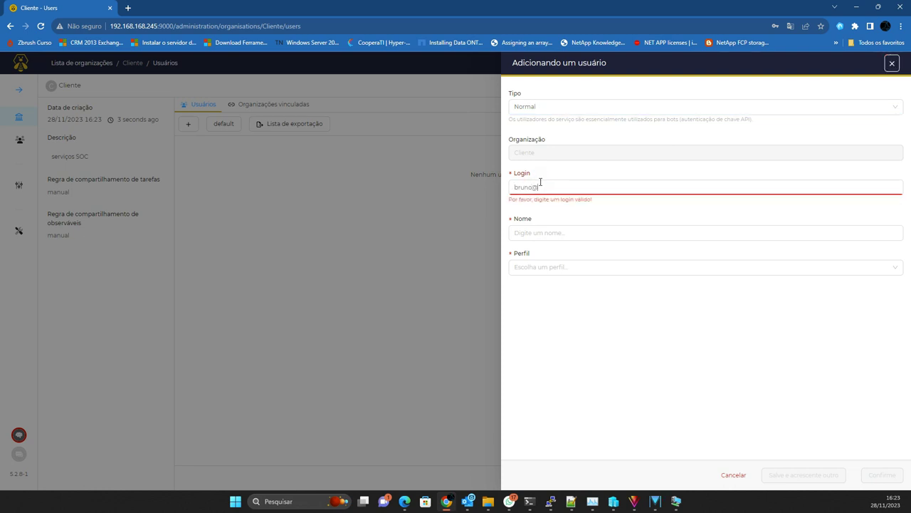
pyautogui.press('Tab')
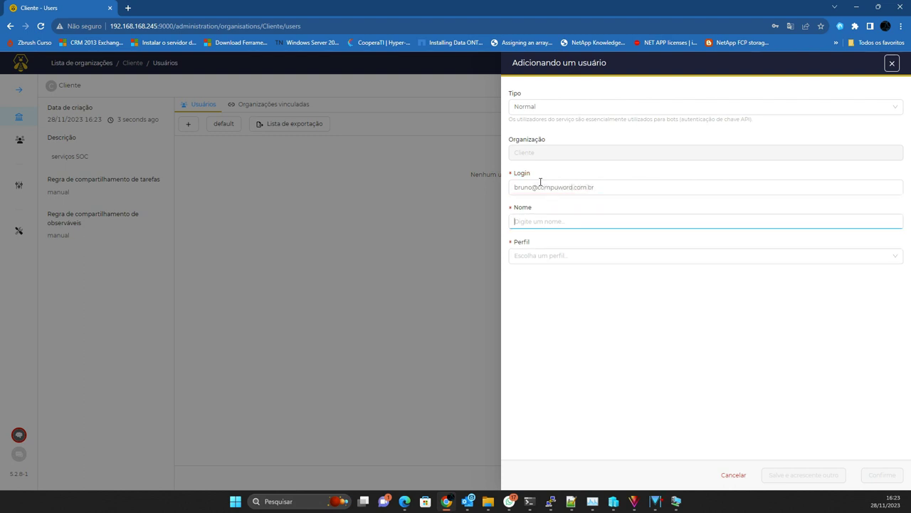
pyautogui.press('Tab')
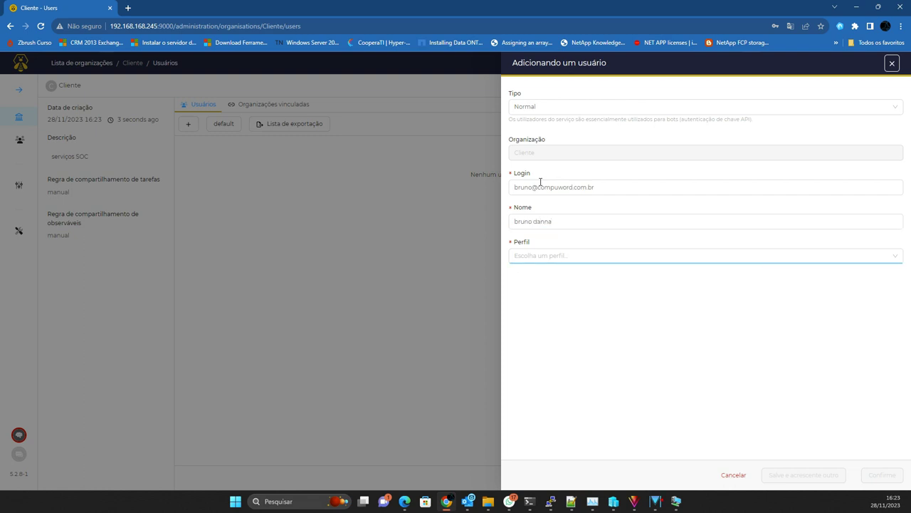
pyautogui.click(538, 255)
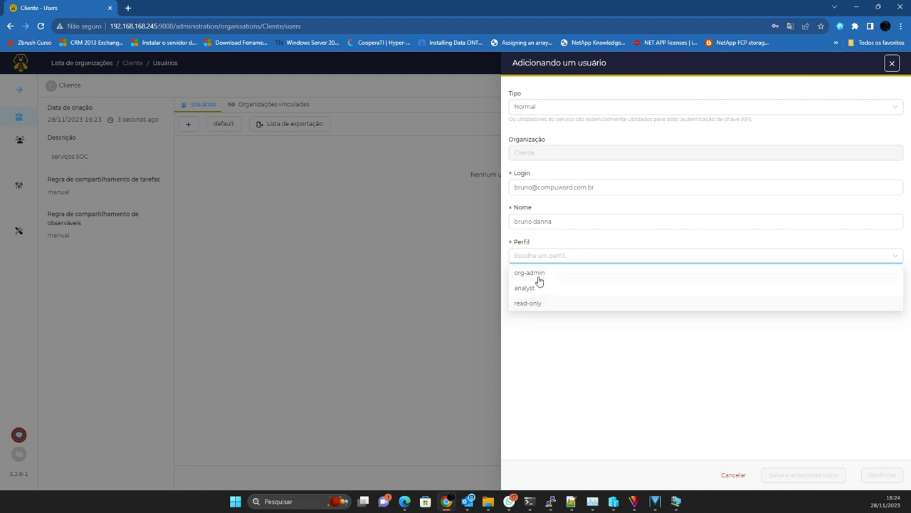
pyautogui.click(539, 274)
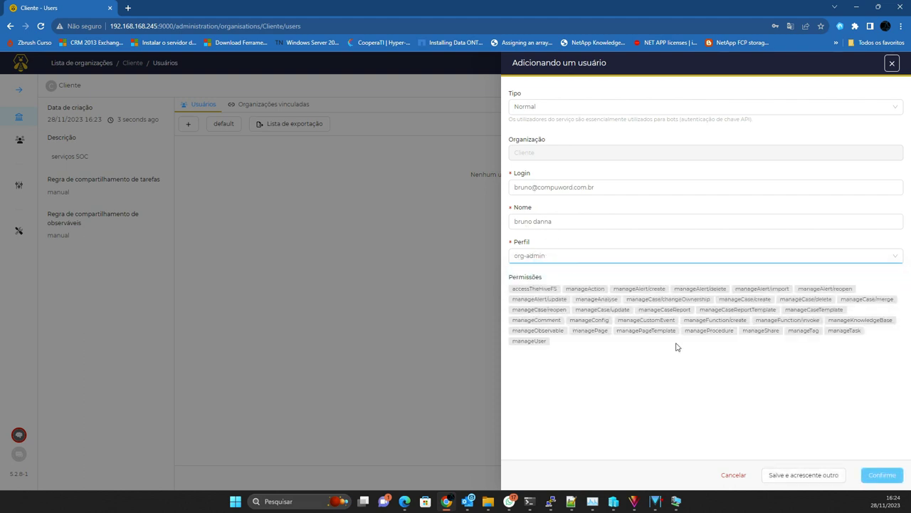
pyautogui.click(803, 475)
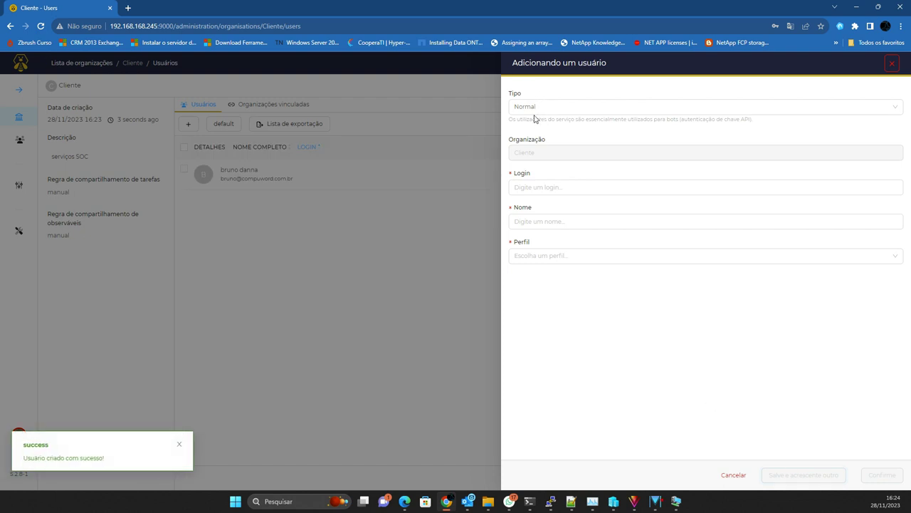
# Step: Enter the suporte user's login e-mail, correcting the mistyped entry
pyautogui.click(525, 183)
pyautogui.write('tecnico')
pyautogui.press('Tab')
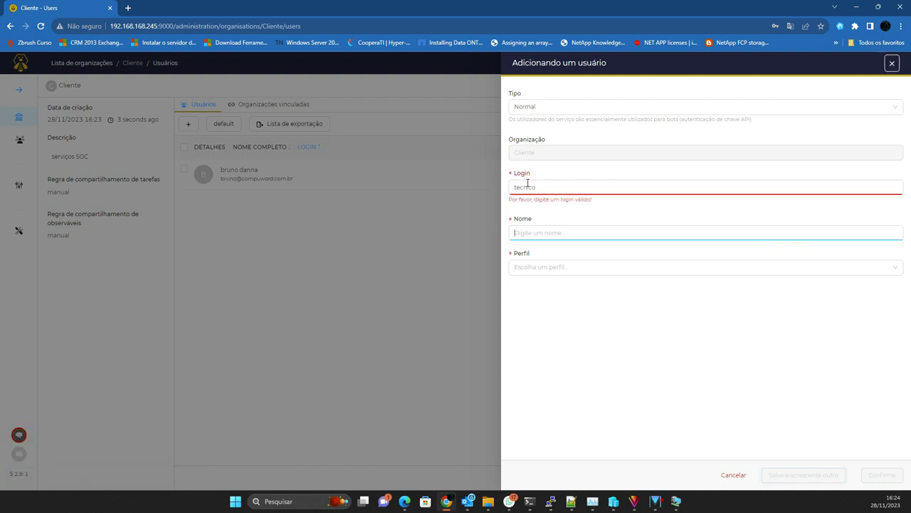
pyautogui.hotkey('shift', 'Tab')
pyautogui.press('End')
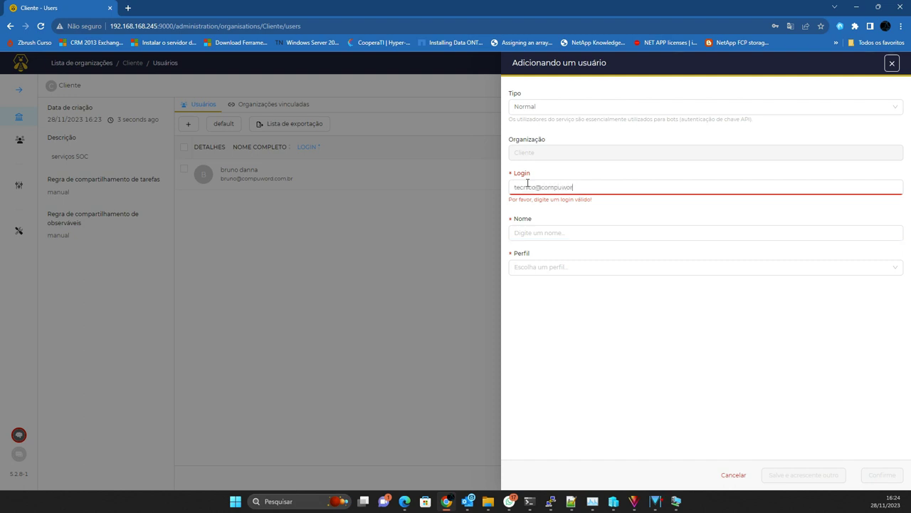
pyautogui.press('Tab')
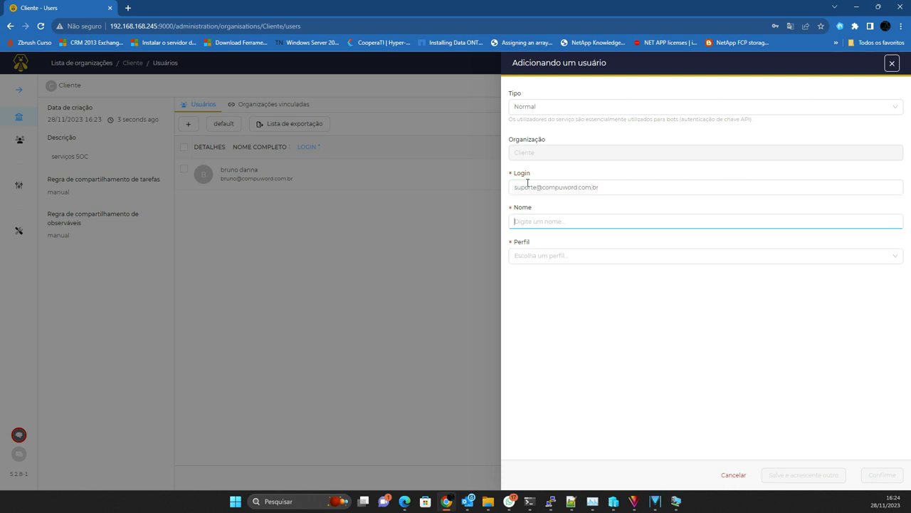
pyautogui.write('suporte')
pyautogui.press('Tab')
# Step: Give the suporte user the analyst profile and create it
pyautogui.click(546, 256)
pyautogui.click(534, 291)
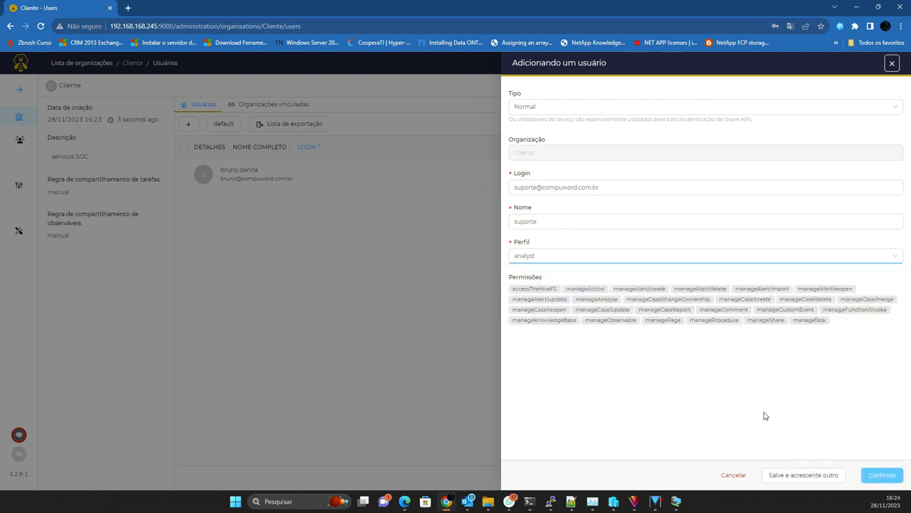
pyautogui.click(883, 475)
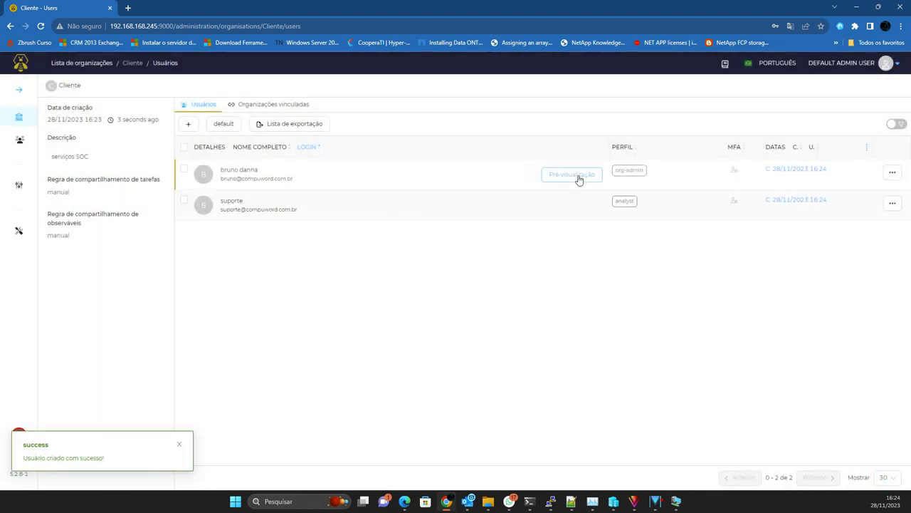
pyautogui.click(575, 176)
# Step: Set and save a new password for the org-admin user
pyautogui.scroll(-3, 539, 326)
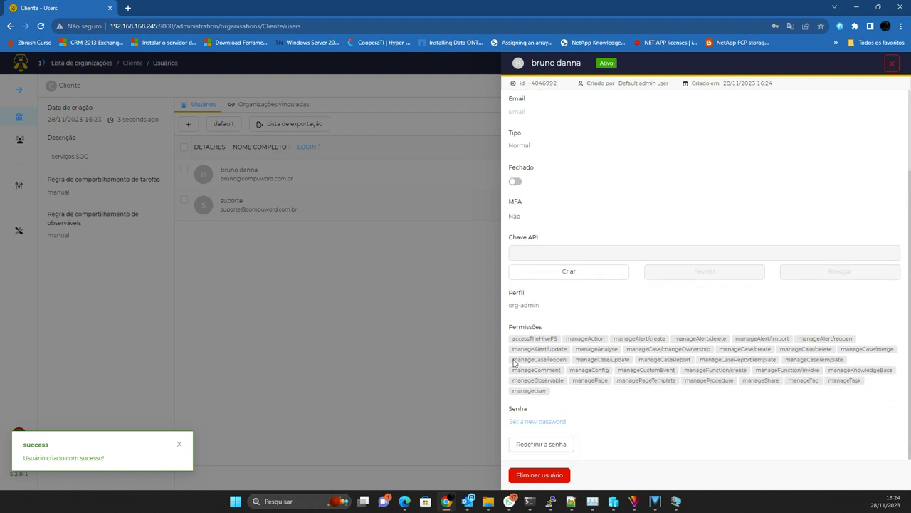
pyautogui.click(528, 421)
pyautogui.click(532, 425)
pyautogui.write('•')
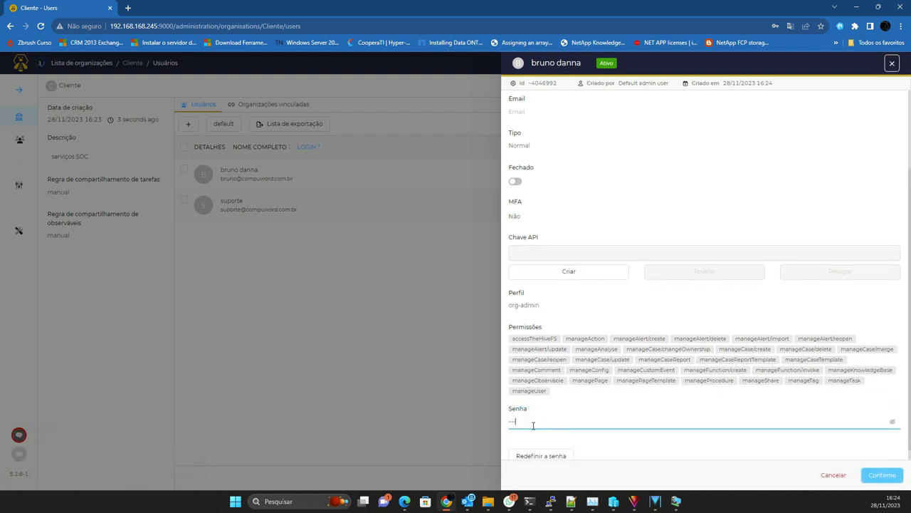
pyautogui.write('••••••')
pyautogui.click(881, 475)
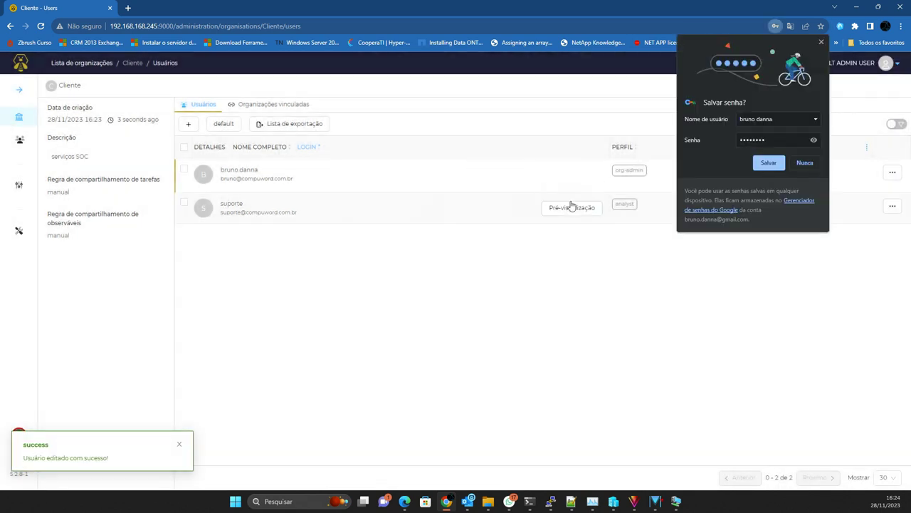
# Step: Set and save a new password for the suporte user
pyautogui.click(569, 207)
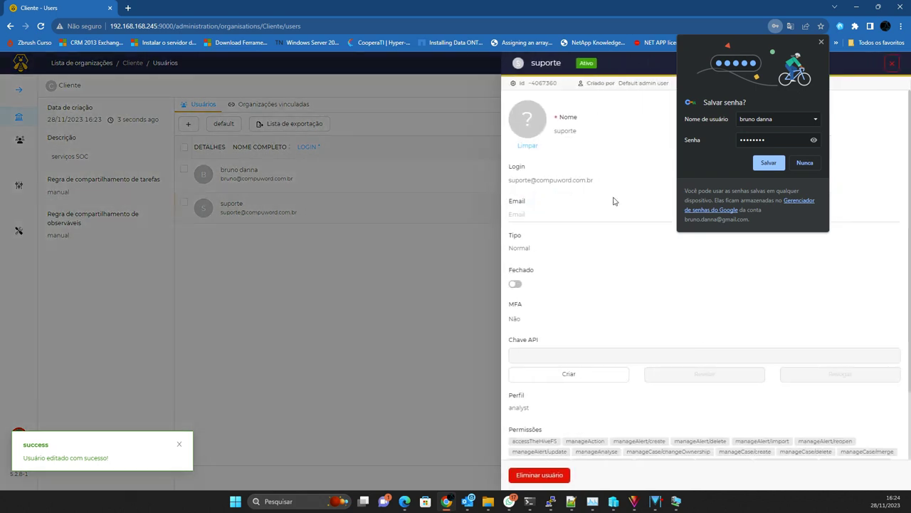
pyautogui.click(821, 42)
pyautogui.scroll(-2, 541, 363)
pyautogui.click(534, 420)
pyautogui.click(528, 425)
pyautogui.write('****')
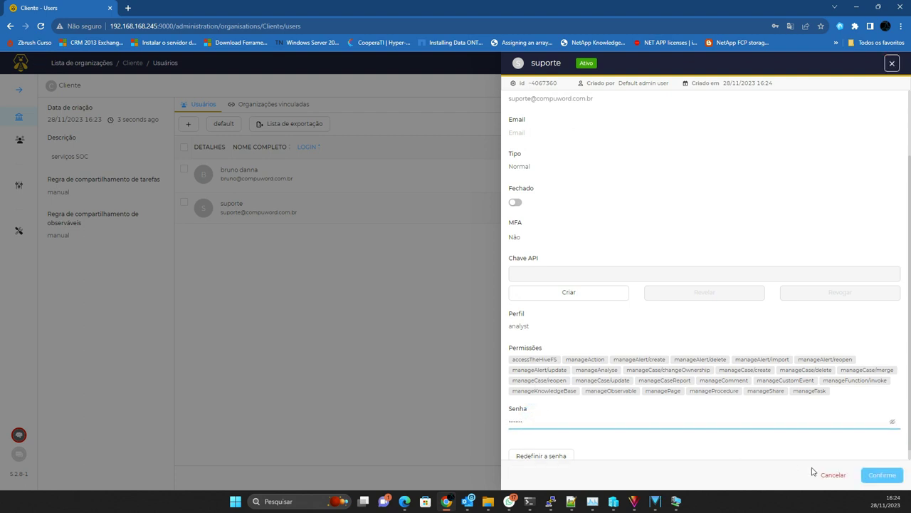
pyautogui.click(870, 473)
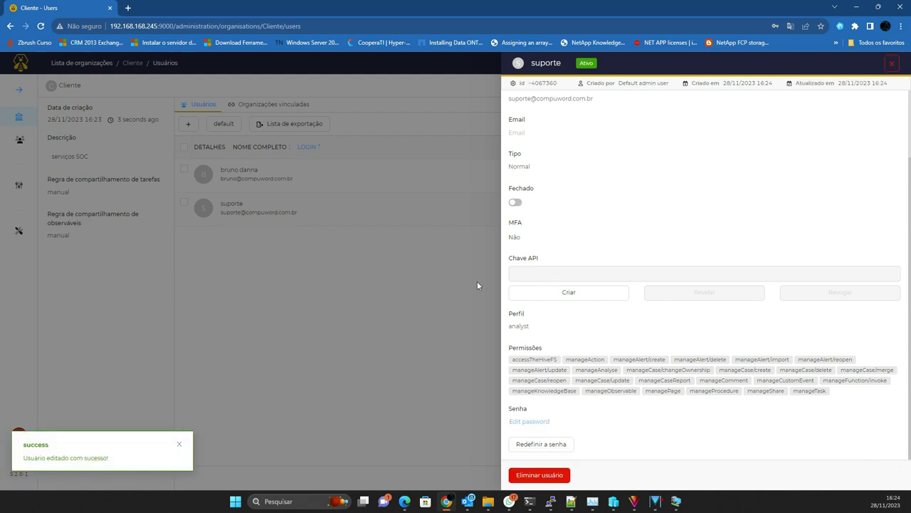
# Step: Close the user details panel and dismiss the browser's password warnings
pyautogui.click(270, 349)
pyautogui.click(529, 171)
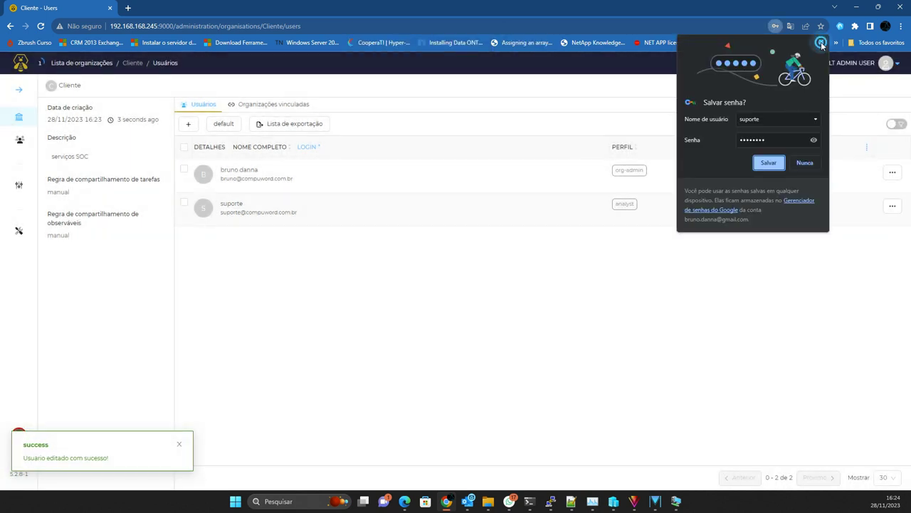
pyautogui.click(823, 40)
pyautogui.click(851, 66)
# Step: Sign out of the admin account and sign in as the suporte user
pyautogui.click(827, 141)
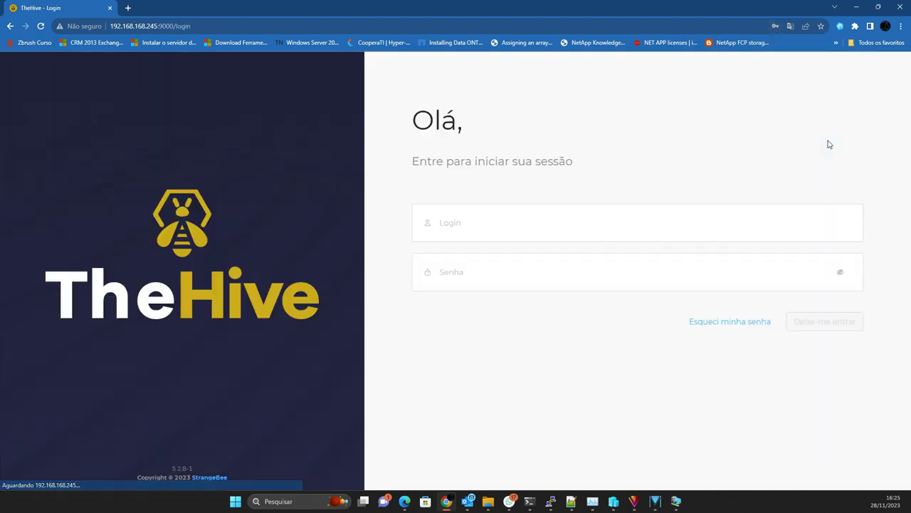
pyautogui.click(487, 218)
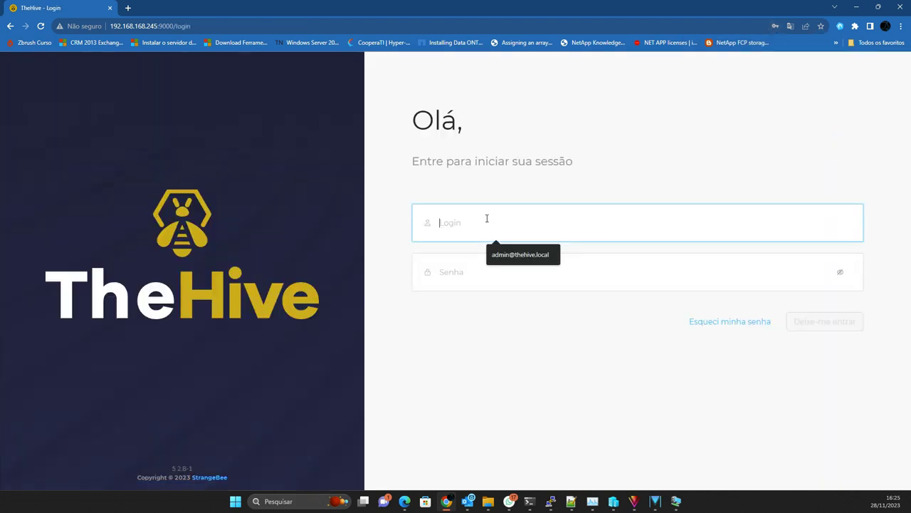
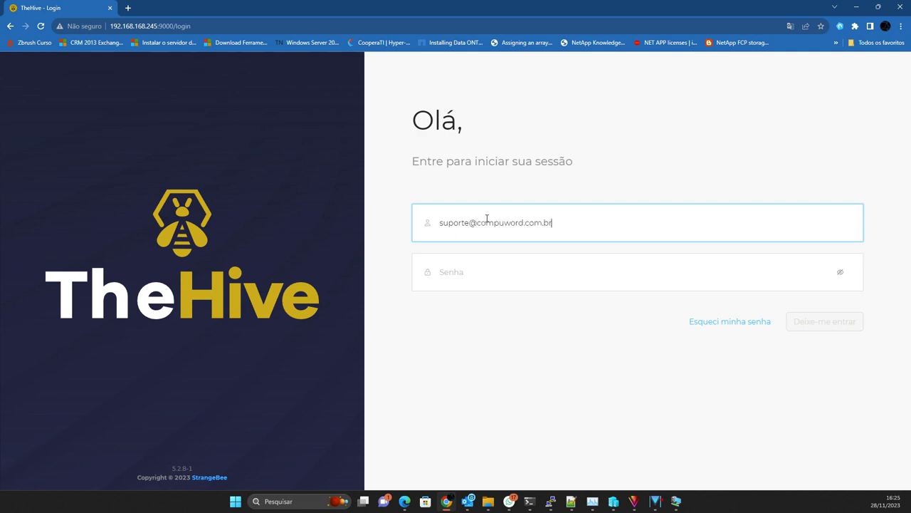
pyautogui.press('Tab')
pyautogui.write('*')
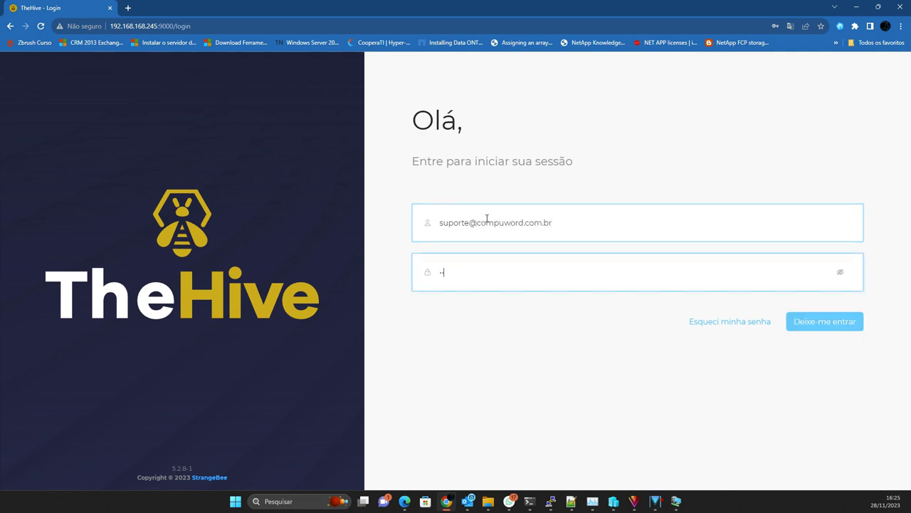
pyautogui.press('Return')
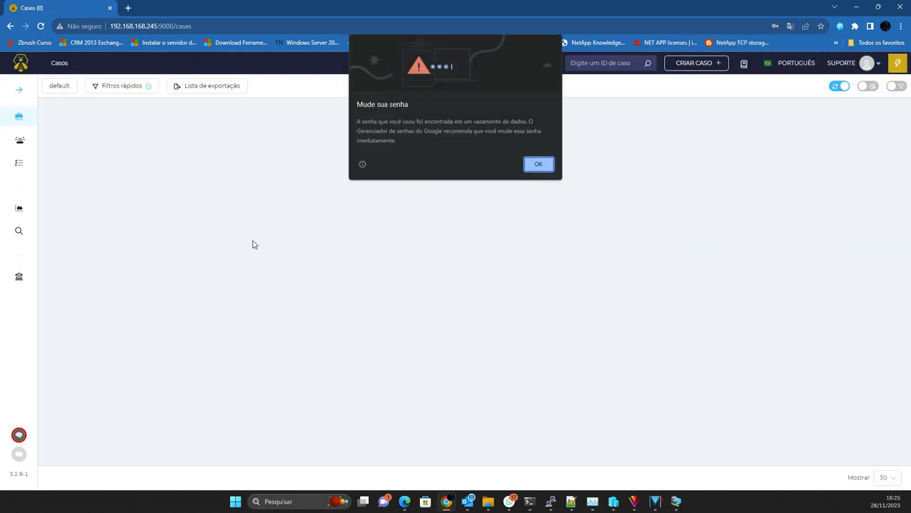
pyautogui.click(538, 164)
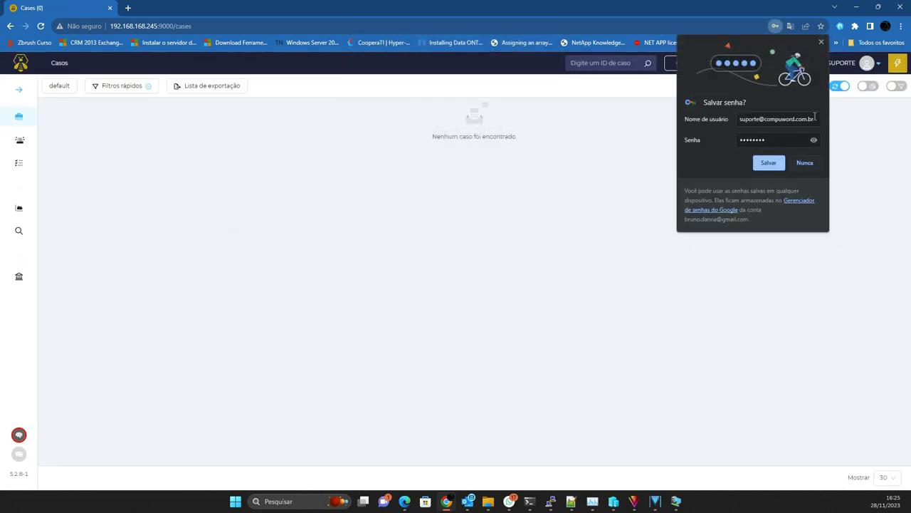
pyautogui.click(821, 42)
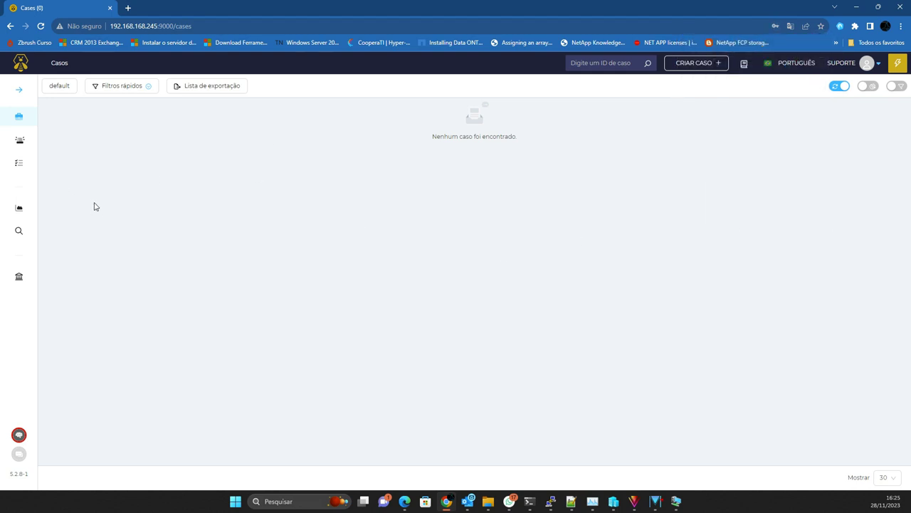
# Step: Browse Alertas, Tarefas and Casos with the sidebar expanded, then open the Create case chooser
pyautogui.click(19, 141)
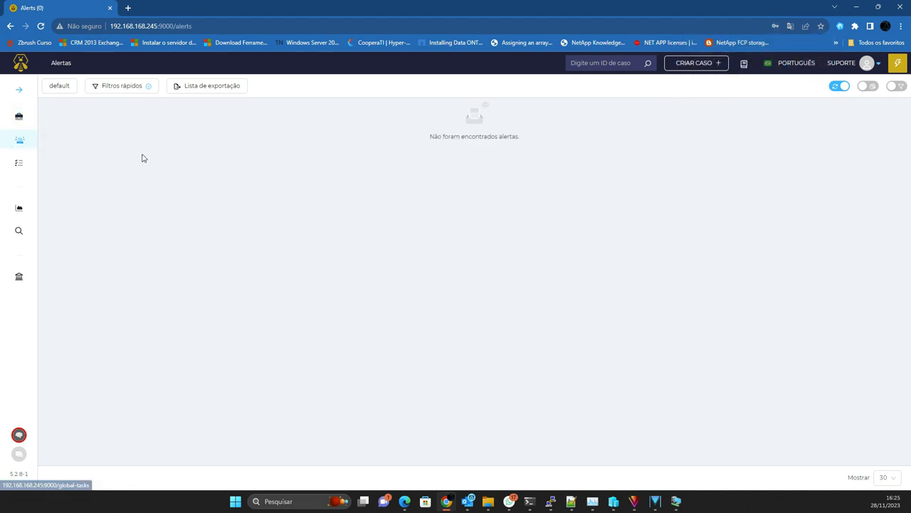
pyautogui.click(23, 167)
pyautogui.click(18, 120)
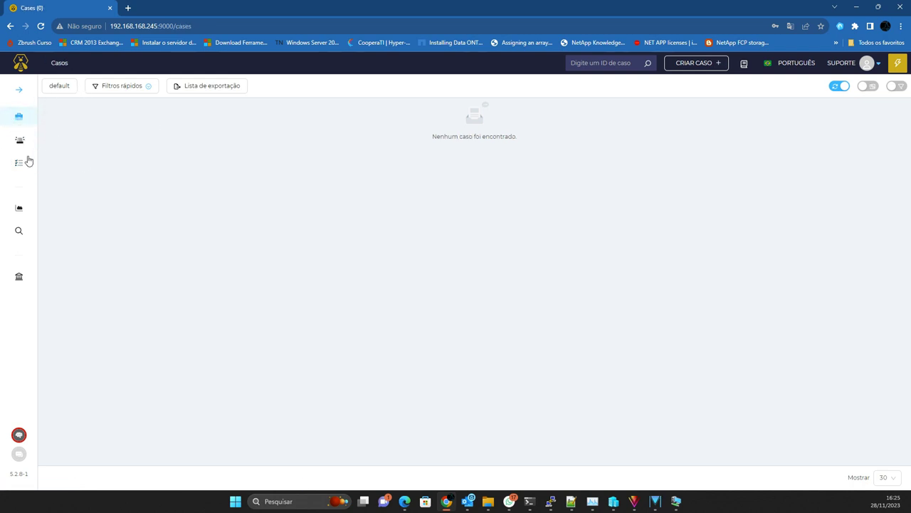
pyautogui.click(20, 140)
pyautogui.click(24, 91)
pyautogui.click(71, 118)
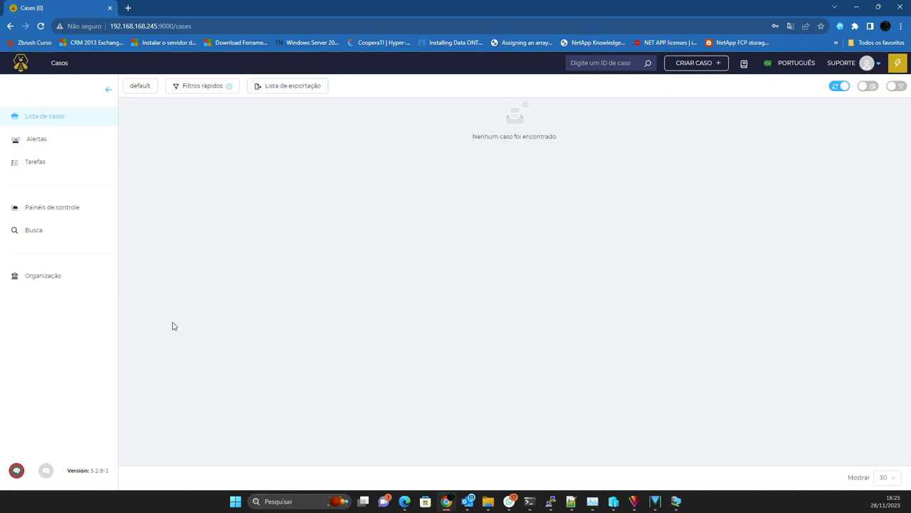
pyautogui.click(694, 62)
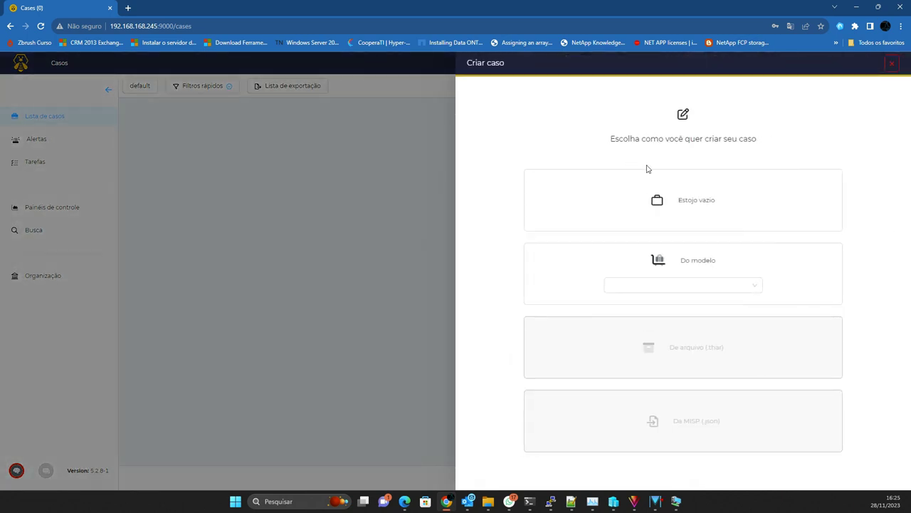
# Step: Start an empty case titled 'ataque ransonware' with HIGH severity
pyautogui.click(678, 189)
pyautogui.click(507, 99)
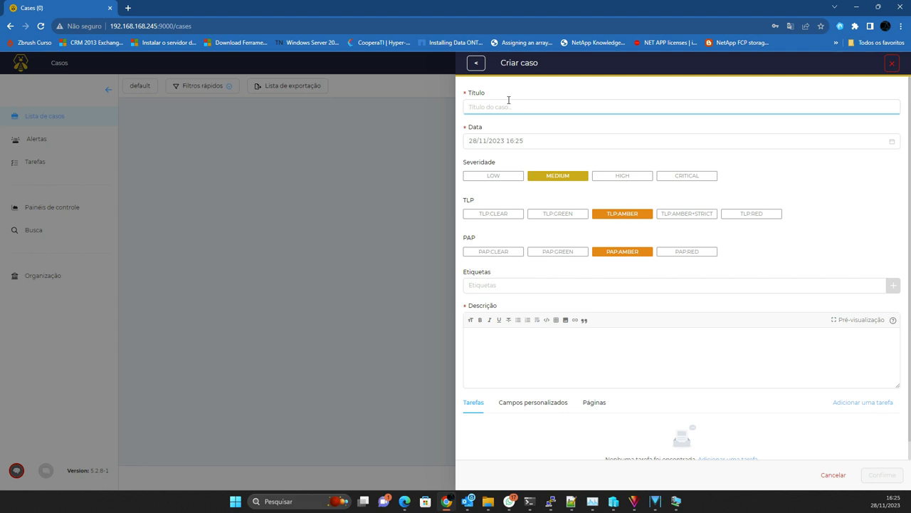
pyautogui.write('ataque ransonware')
pyautogui.click(547, 139)
pyautogui.click(813, 189)
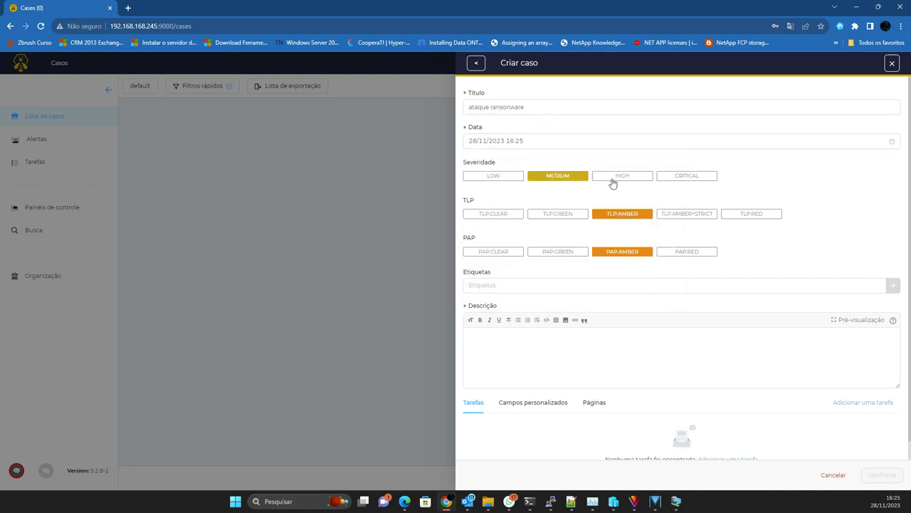
pyautogui.click(614, 178)
# Step: Tag the case ransonware, give it description 'teste', and create case #1
pyautogui.click(518, 283)
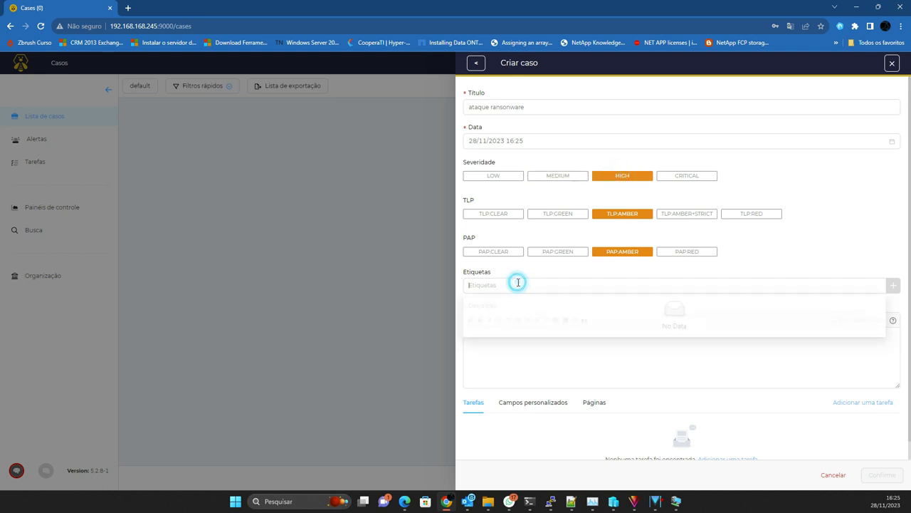
pyautogui.write('ranb')
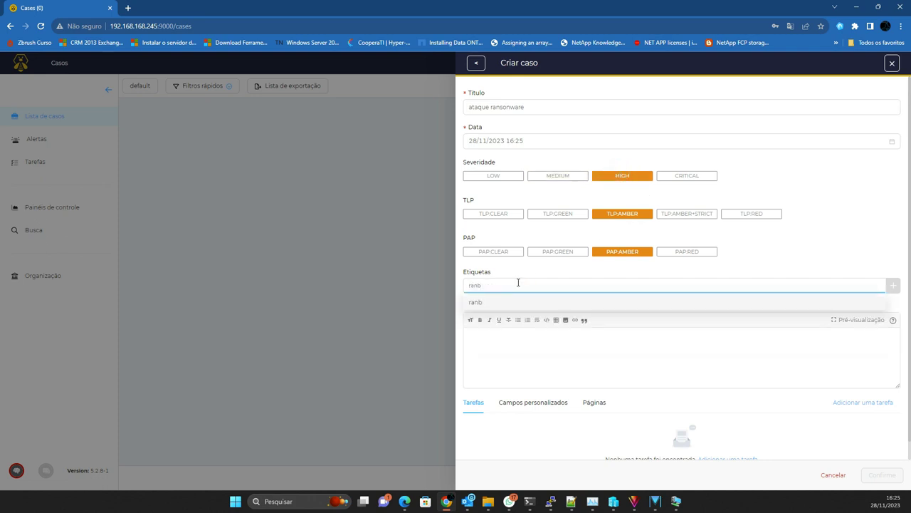
pyautogui.press('BackSpace')
pyautogui.write('sonware')
pyautogui.press('Return')
pyautogui.click(496, 332)
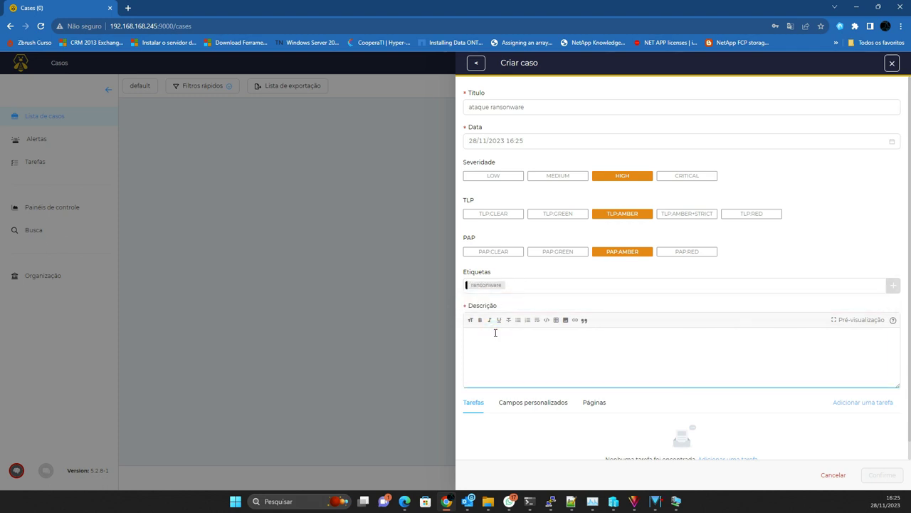
pyautogui.write('teste')
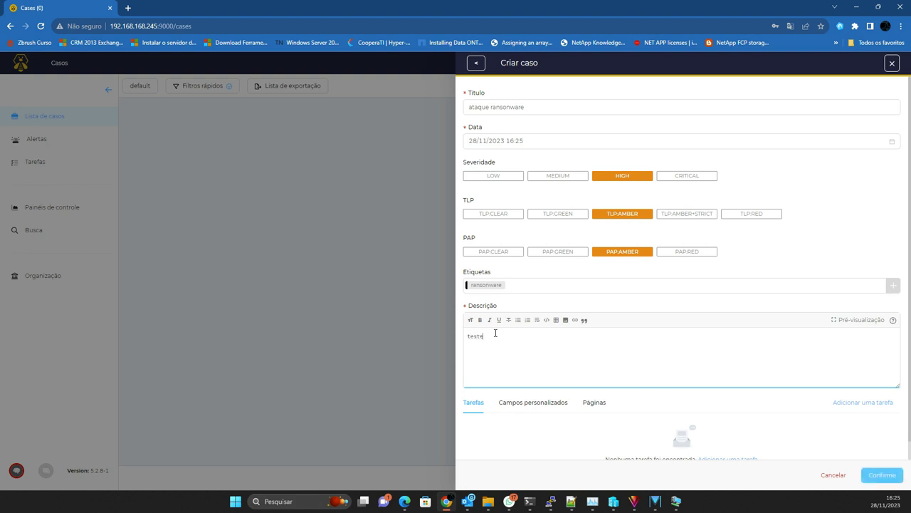
pyautogui.click(527, 403)
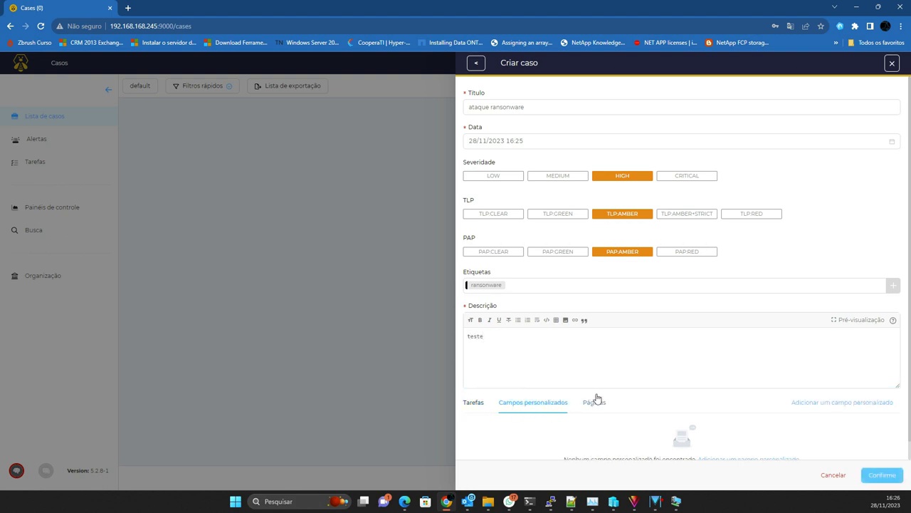
pyautogui.scroll(-1, 478, 381)
pyautogui.click(474, 383)
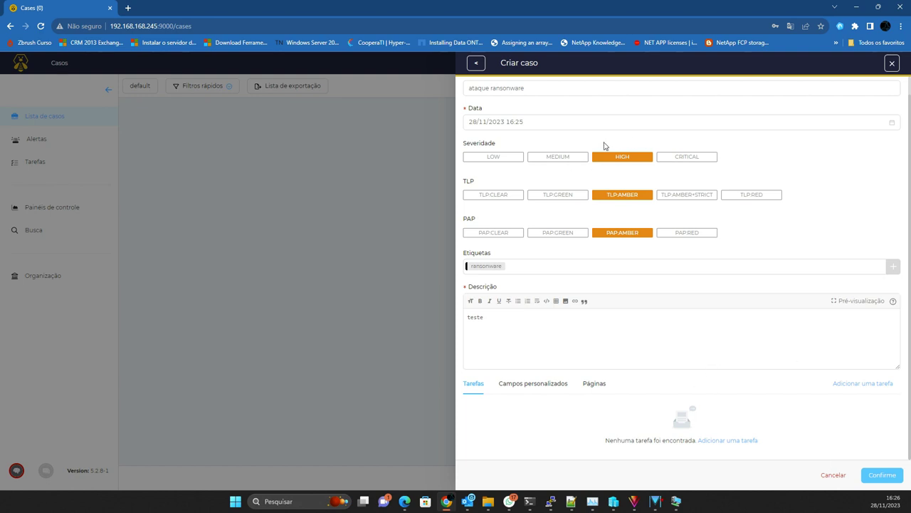
pyautogui.click(888, 476)
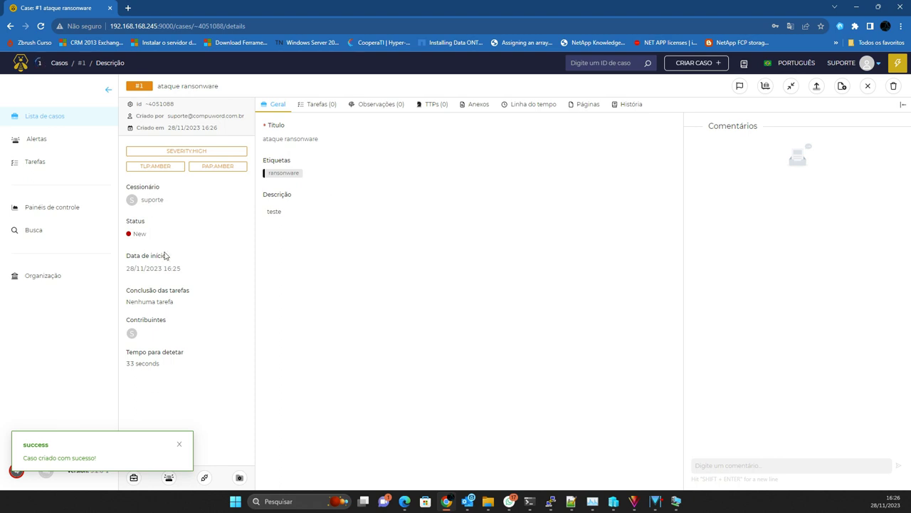
pyautogui.click(321, 106)
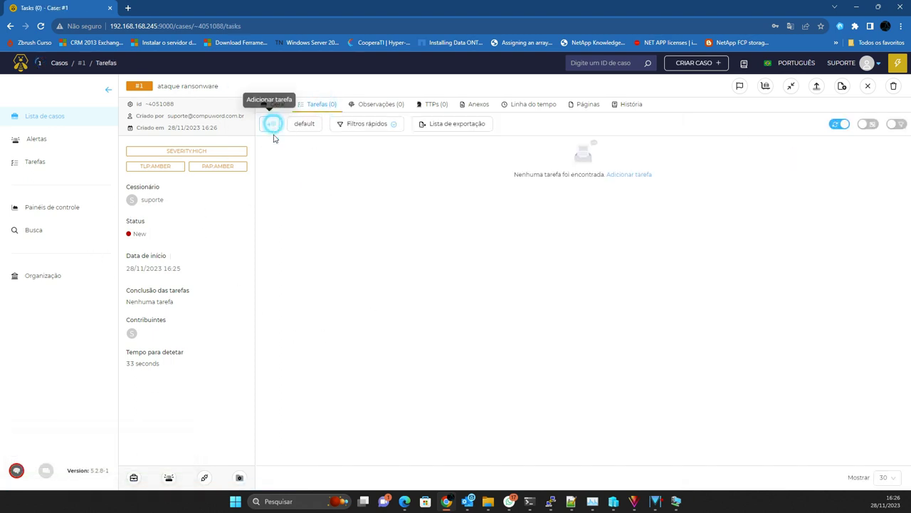
# Step: Add a task in group 'analise técnica' titled 'encontrado ransonware' with a description
pyautogui.click(270, 124)
pyautogui.click(544, 105)
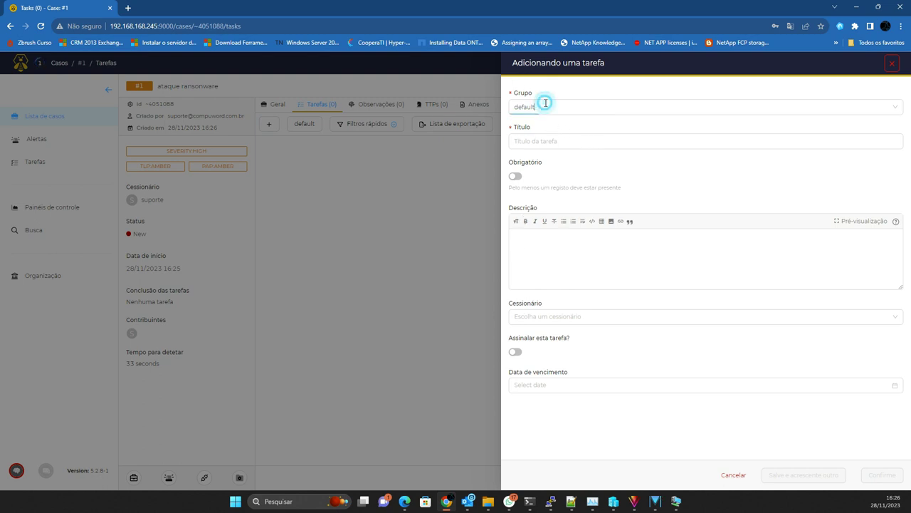
pyautogui.doubleClick(545, 105)
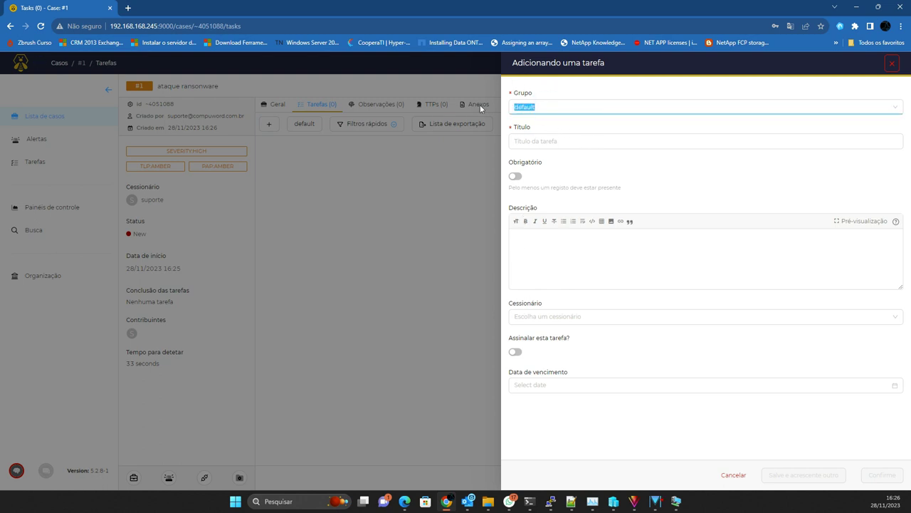
pyautogui.write('analise técnica')
pyautogui.press('Tab')
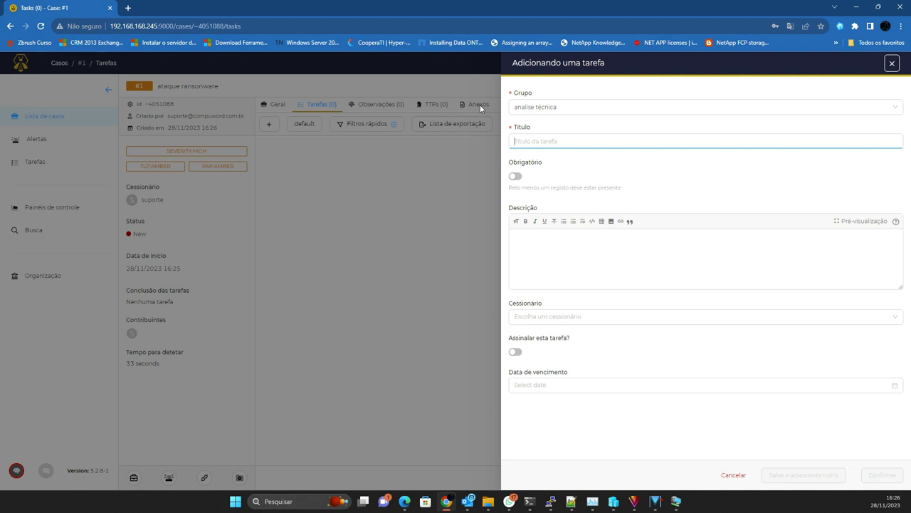
pyautogui.write('encontrado ransonware')
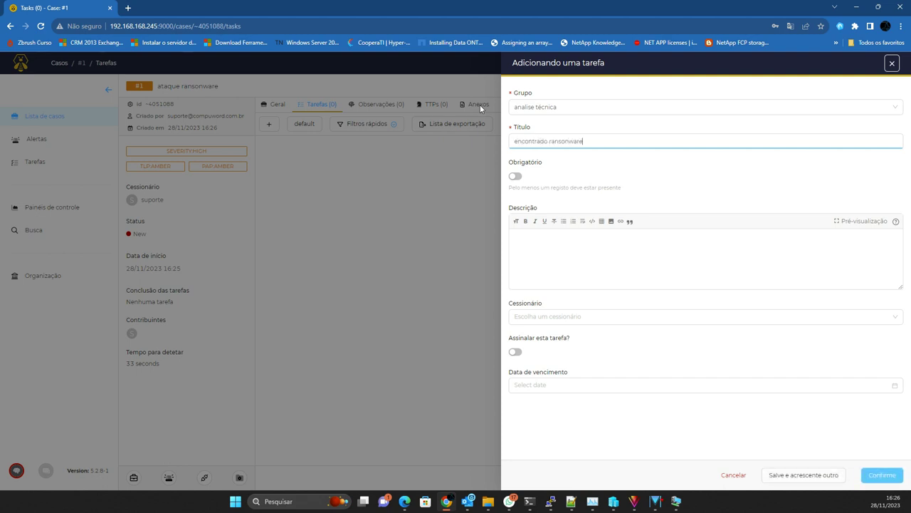
pyautogui.click(542, 234)
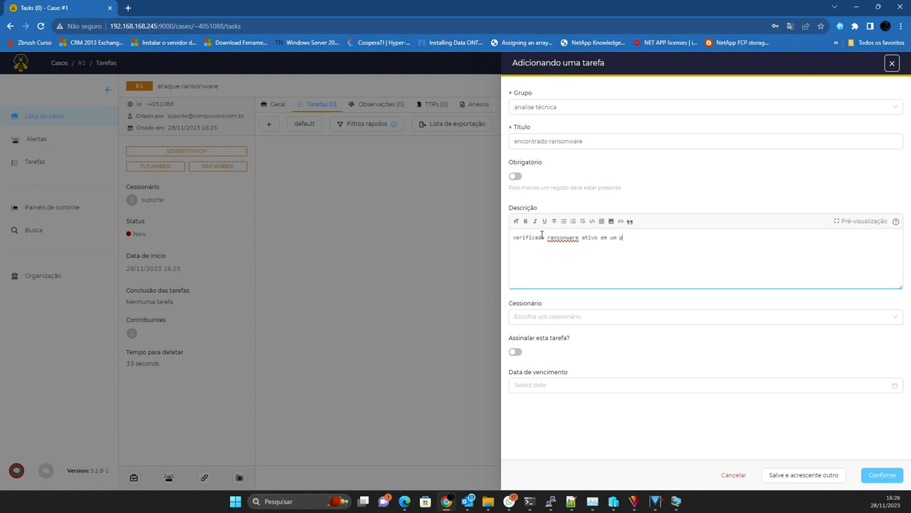
# Step: Assign the task to the support user, due 29 November at 17:00, and save it
pyautogui.click(551, 316)
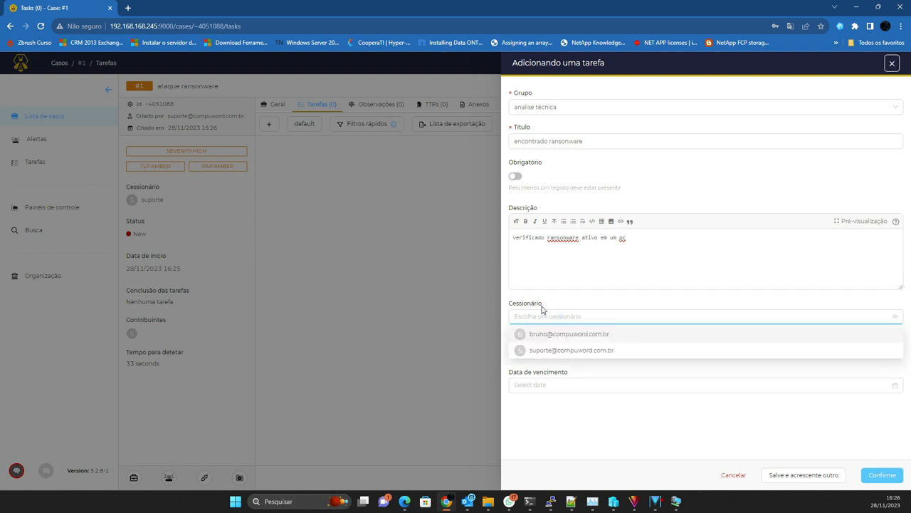
pyautogui.click(554, 350)
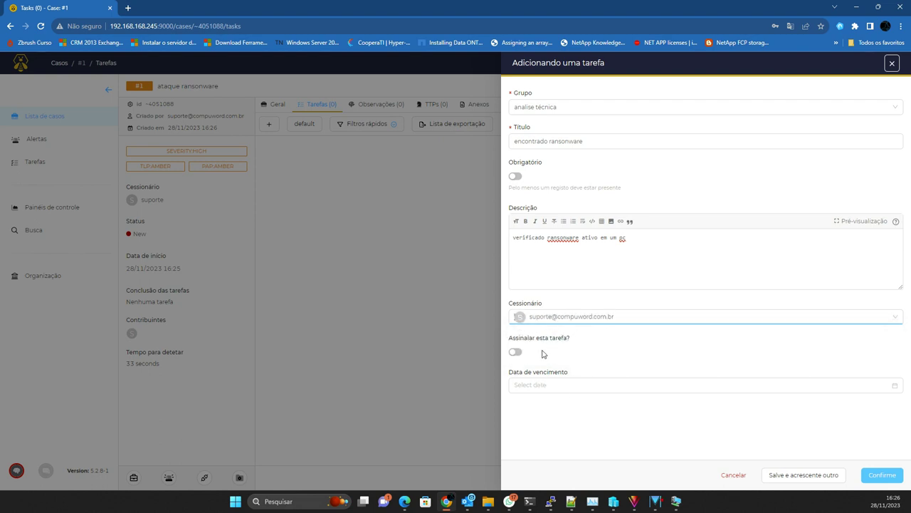
pyautogui.click(576, 384)
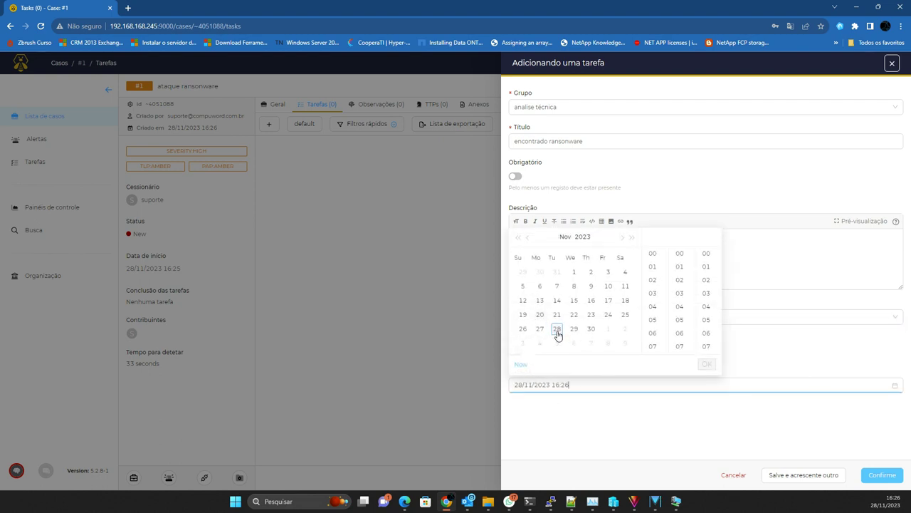
pyautogui.click(574, 329)
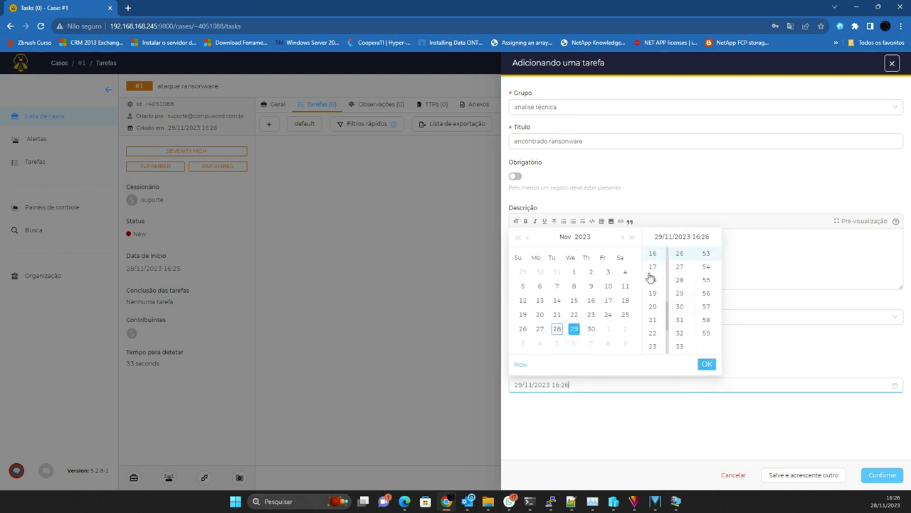
pyautogui.click(653, 267)
pyautogui.click(707, 364)
pyautogui.click(886, 475)
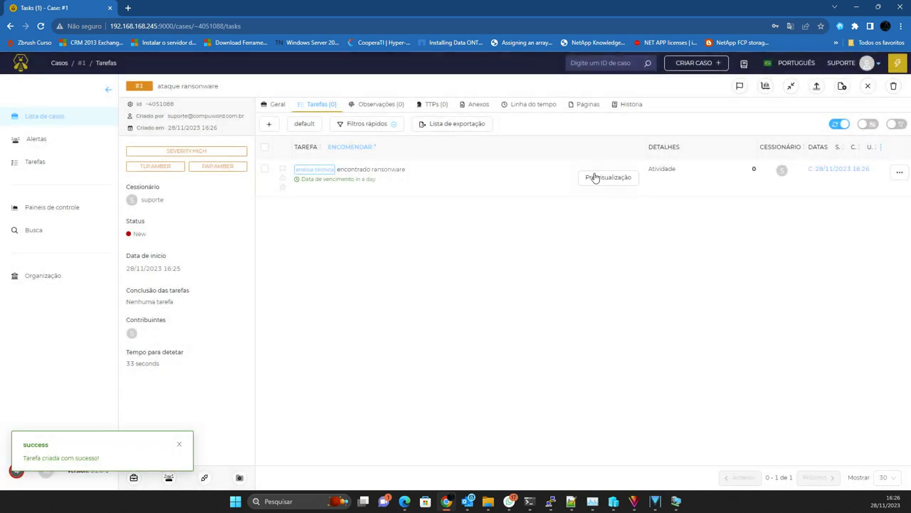
# Step: Add an ip-type observable with value 10.10.10.20 to the case
pyautogui.click(375, 104)
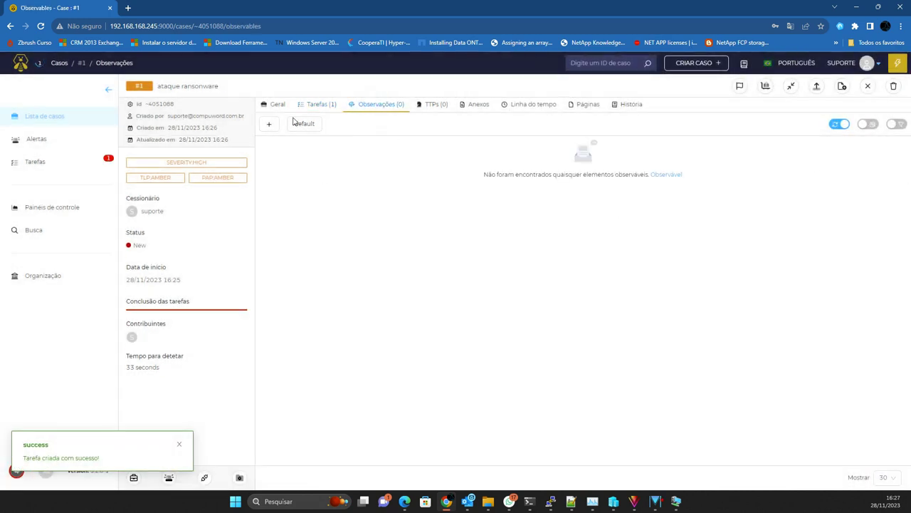
pyautogui.click(270, 125)
pyautogui.click(545, 108)
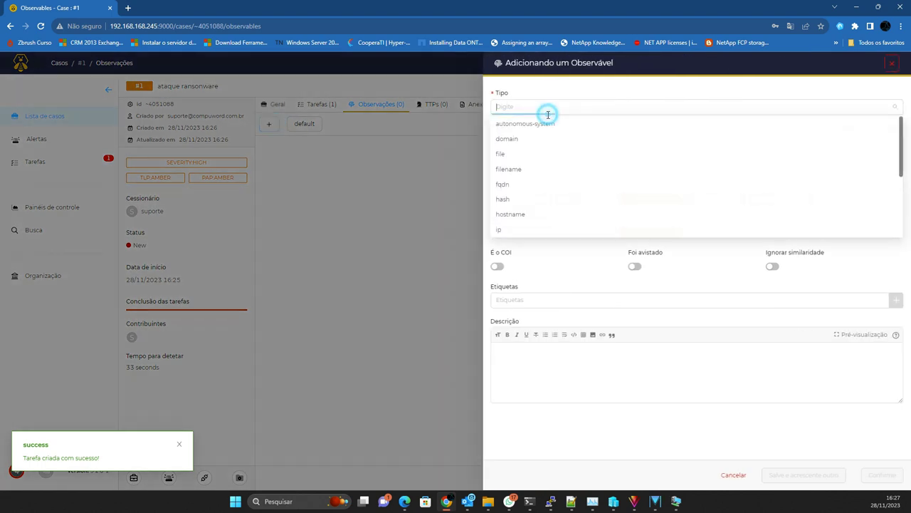
pyautogui.click(510, 228)
pyautogui.click(511, 146)
pyautogui.write('10.10.10.20')
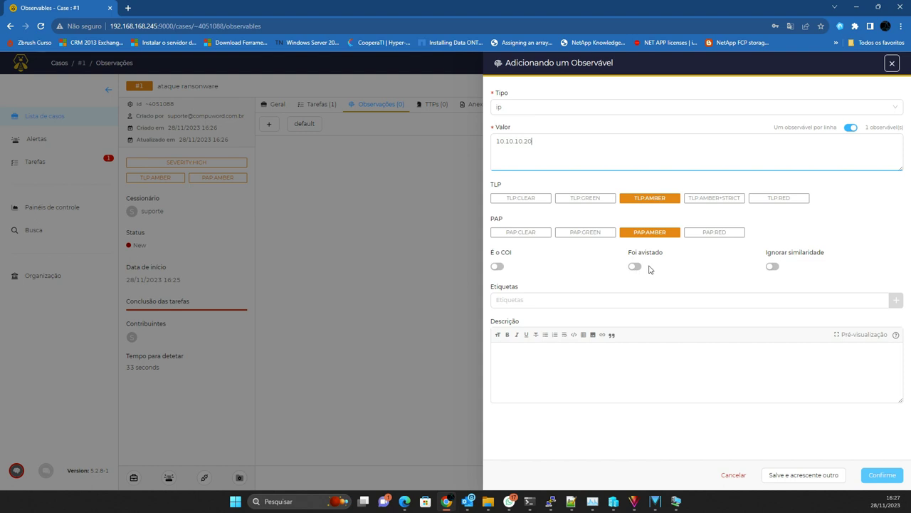
# Step: Tag the observable ransonware and save it
pyautogui.click(521, 297)
pyautogui.write('ransonware')
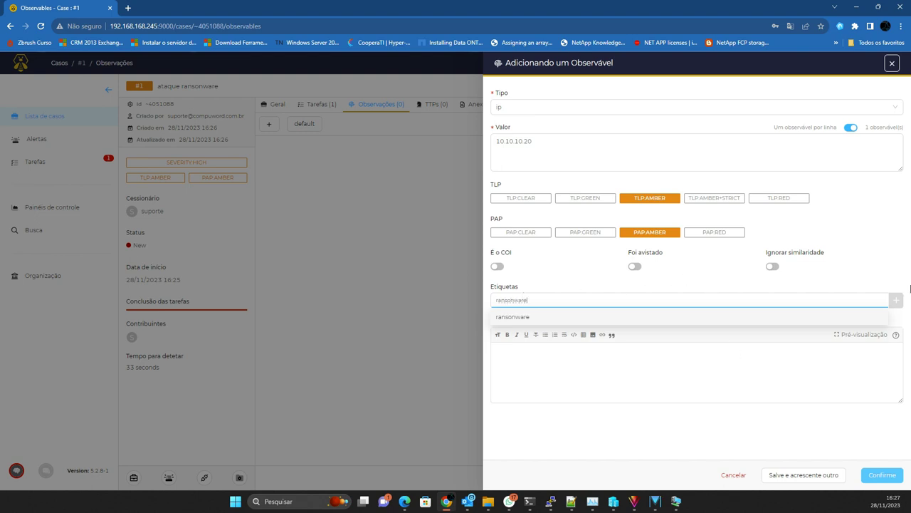
pyautogui.click(896, 300)
pyautogui.click(524, 269)
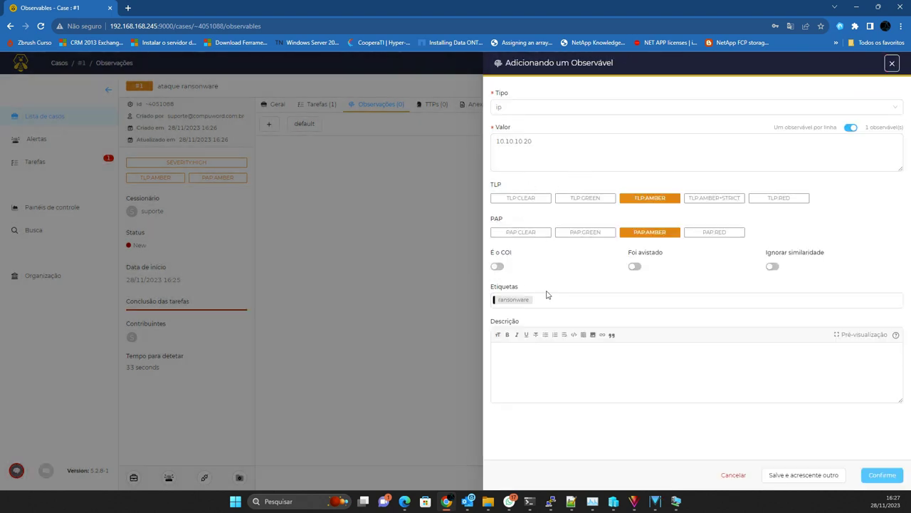
pyautogui.click(564, 386)
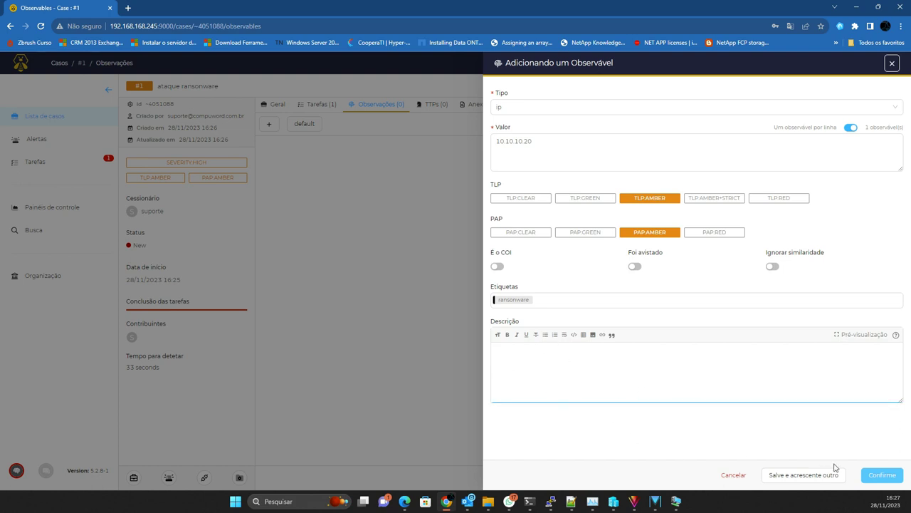
pyautogui.click(879, 477)
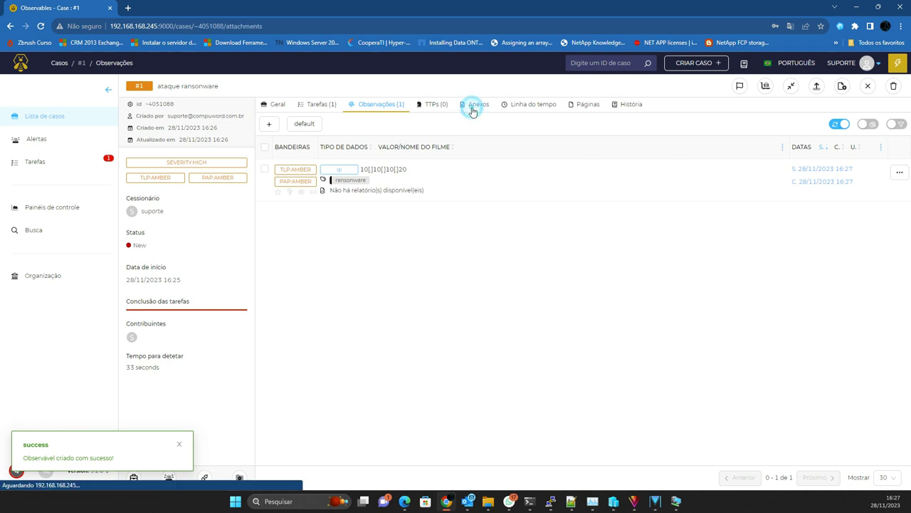
pyautogui.click(473, 105)
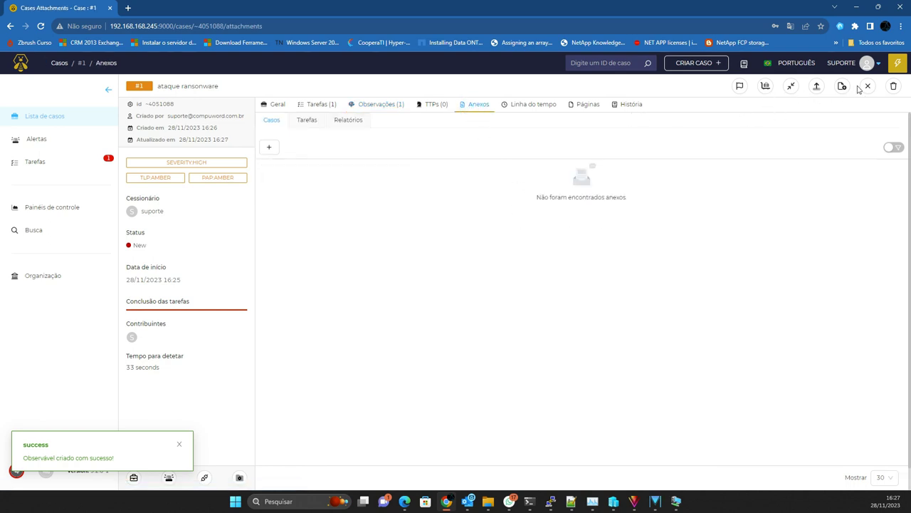
# Step: Open and close the live activity feed twice from the attachments page
pyautogui.click(900, 64)
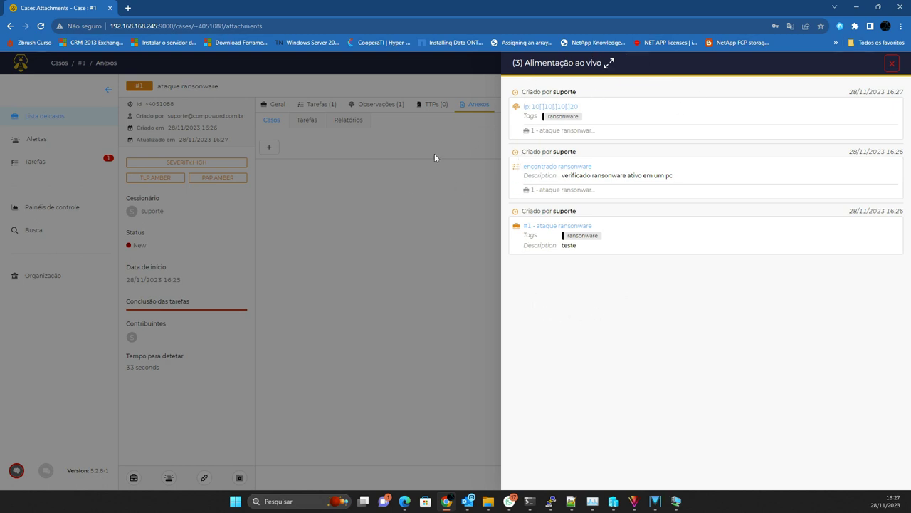
pyautogui.click(386, 223)
pyautogui.click(897, 62)
pyautogui.click(402, 218)
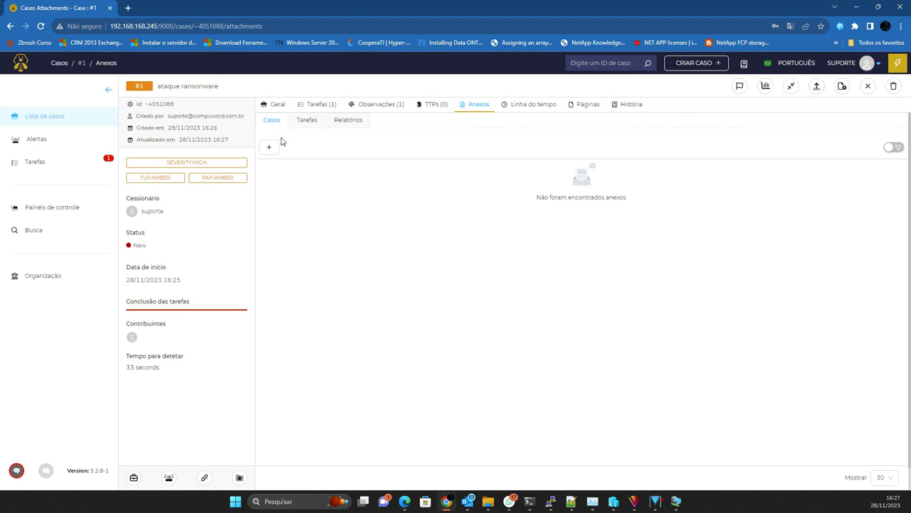
# Step: Close case #1 with status Falso positivo and summary 'teste'
pyautogui.click(868, 87)
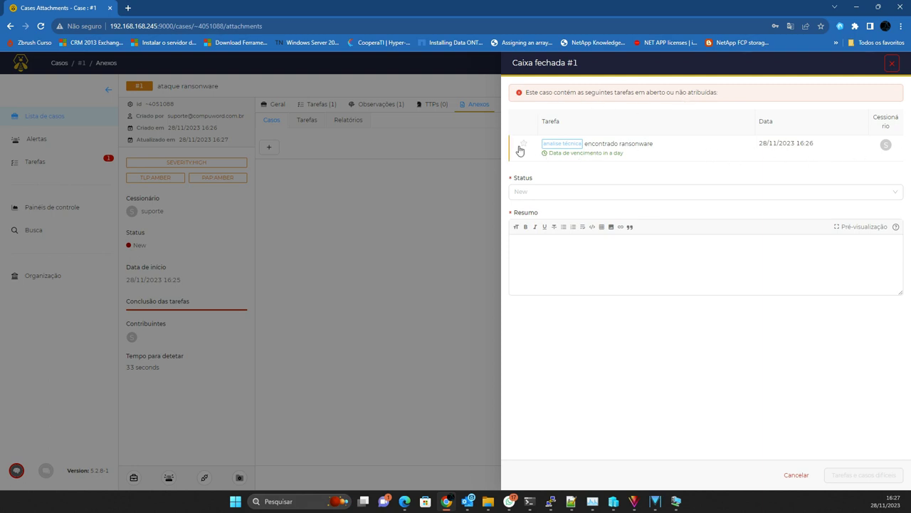
pyautogui.click(537, 194)
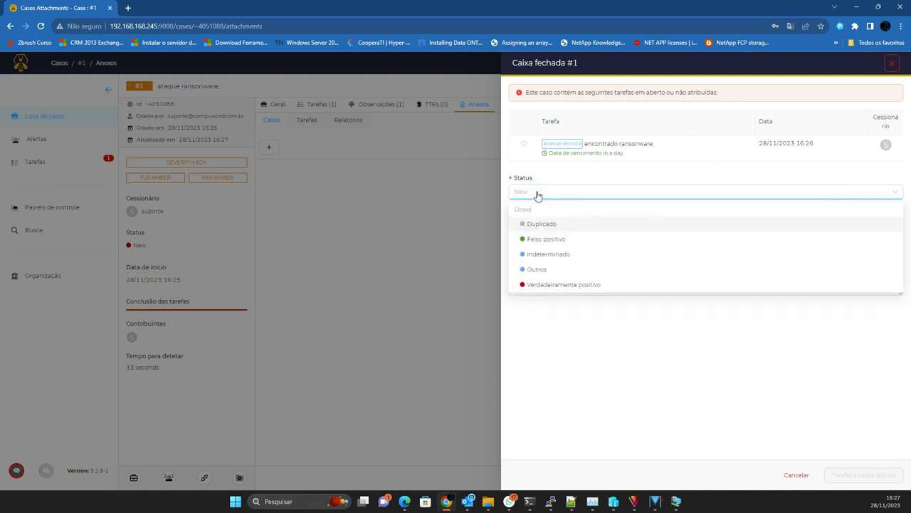
pyautogui.click(545, 239)
pyautogui.click(541, 261)
pyautogui.write('teste')
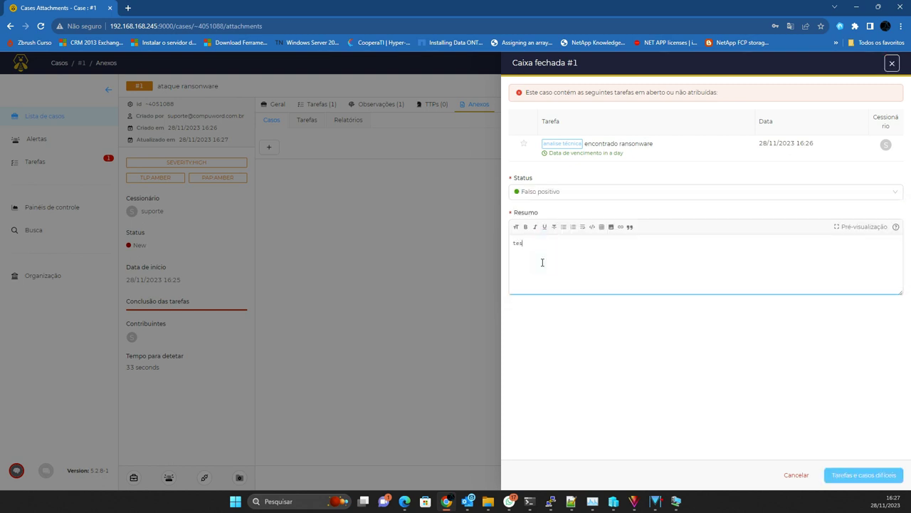
pyautogui.click(868, 476)
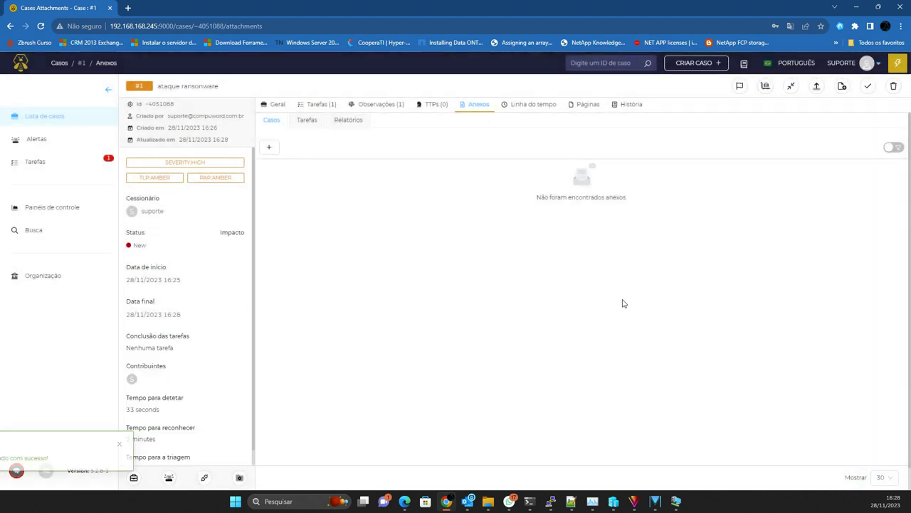
pyautogui.click(41, 162)
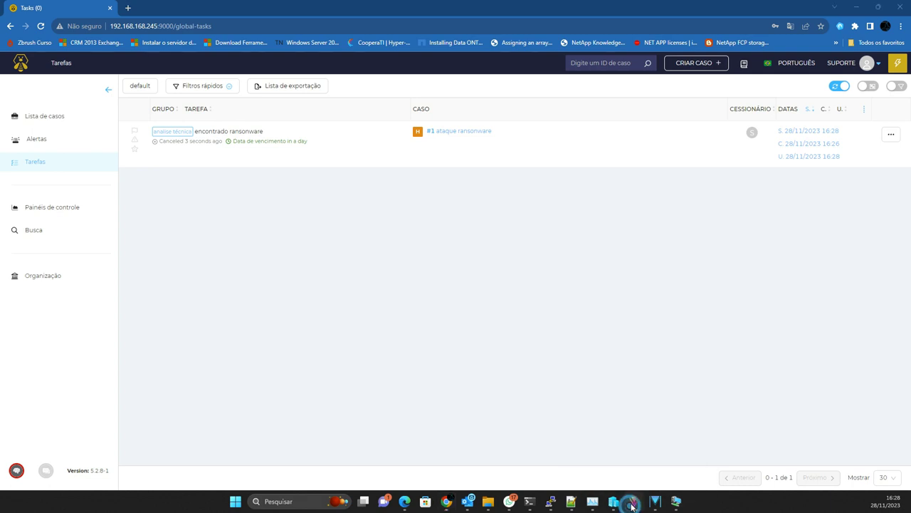
# Step: Review the global tasks list showing 'encontrado ransonware' as canceled
pyautogui.moveTo(658, 507)
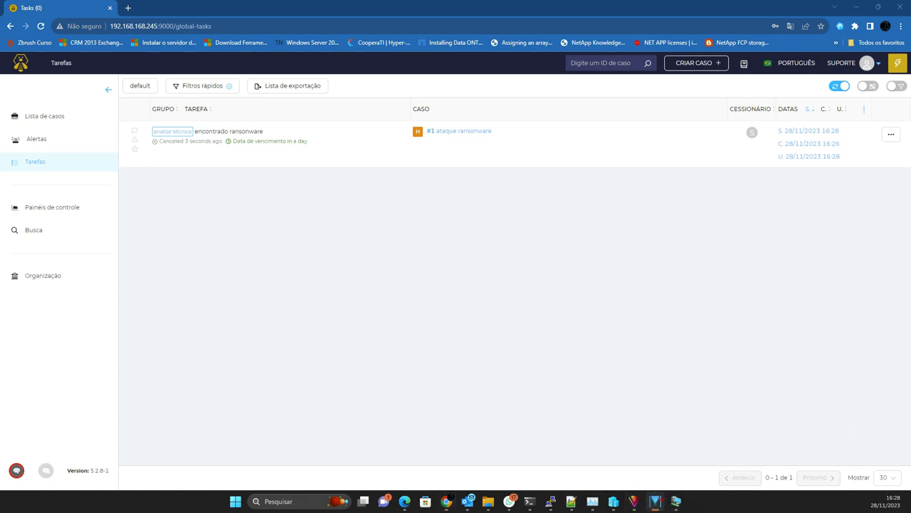